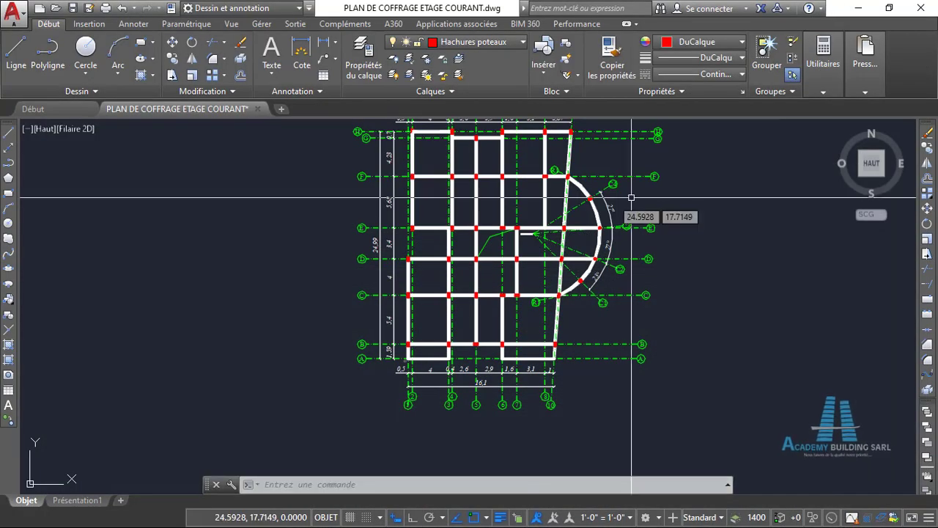
- Examine the formwork plan's grid axes, columns and beams, from the corner at axes H and 2 to the curved bay at axis F
scroll(414, 227, "up", 3)
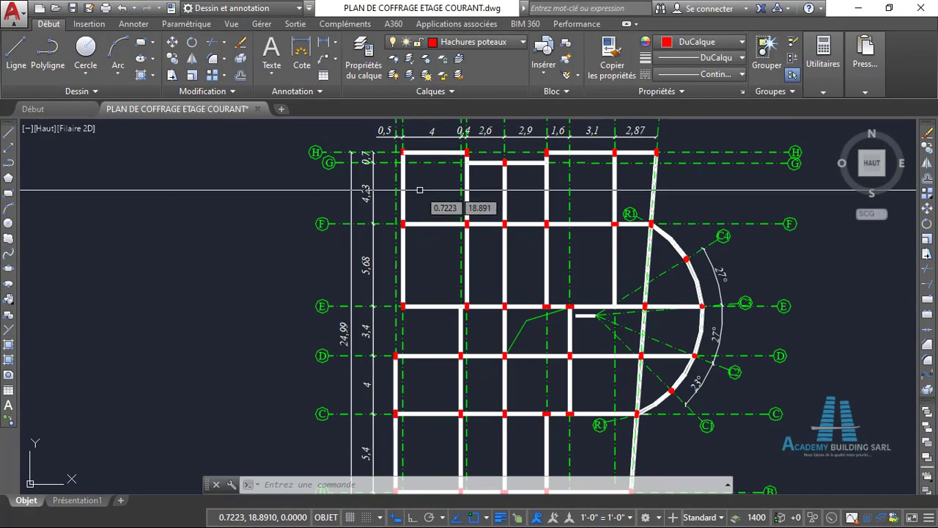
scroll(419, 190, "up", 5)
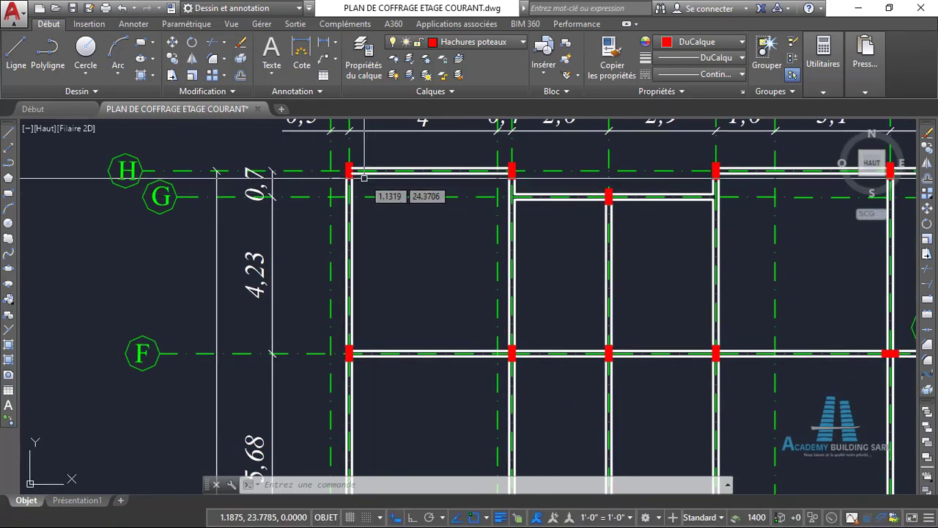
scroll(364, 177, "up", 3)
scroll(506, 232, "down", 5)
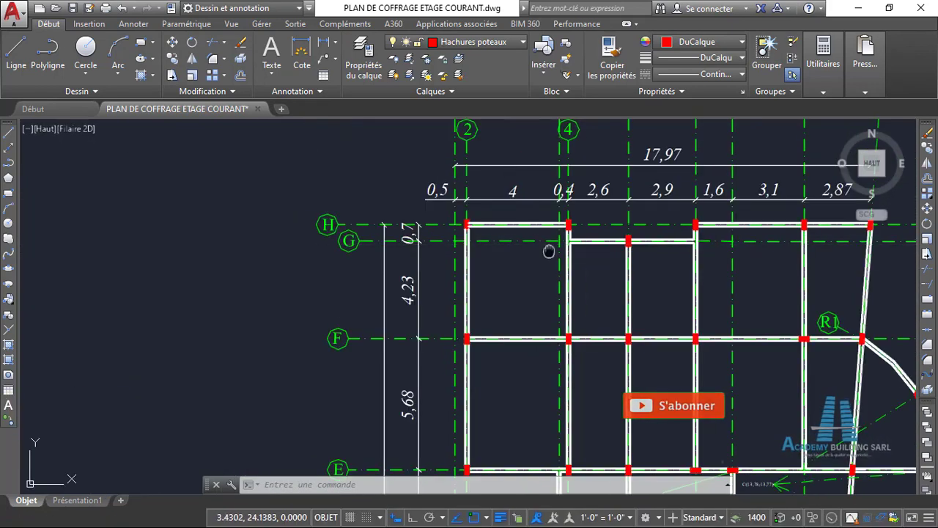
scroll(572, 260, "down", 3)
scroll(580, 262, "up", 1)
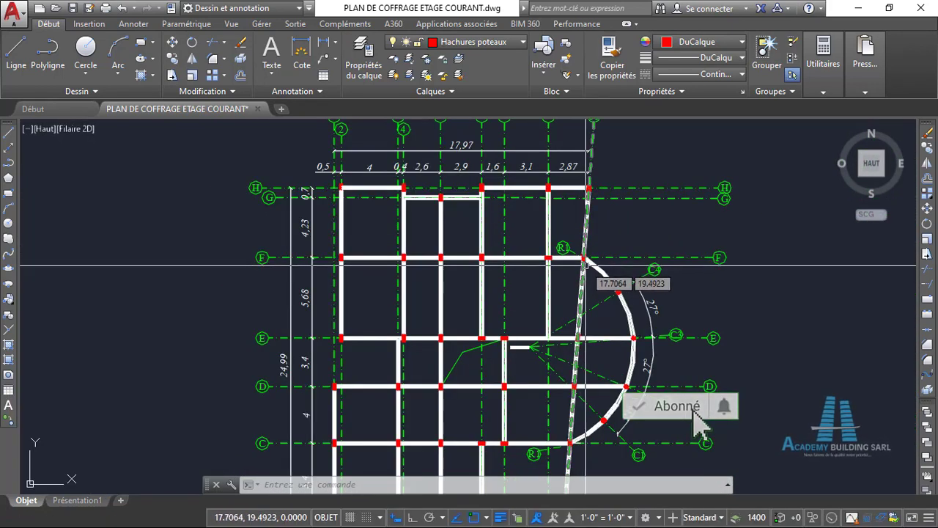
scroll(585, 262, "up", 4)
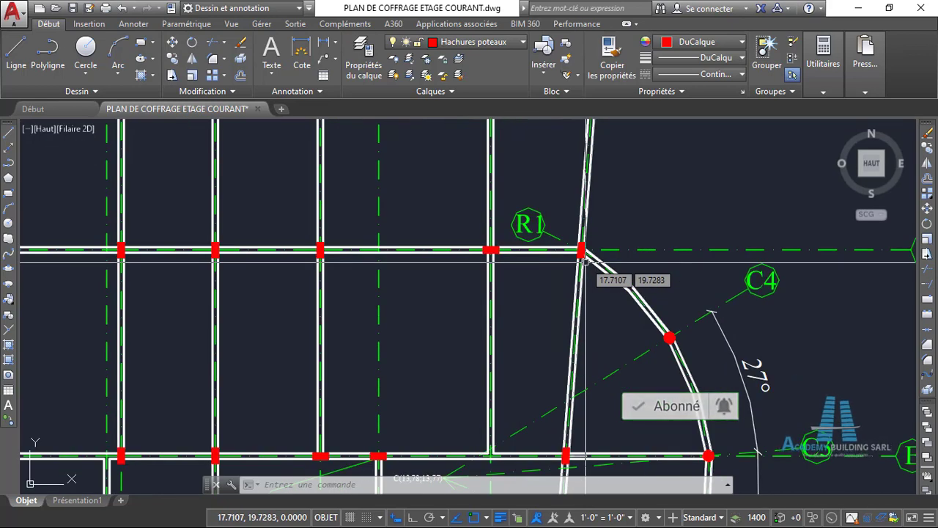
scroll(585, 258, "up", 2)
scroll(583, 279, "down", 4)
mouse_move(585, 315)
middle_mouse_down()
mouse_move(594, 299)
mouse_move(575, 306)
middle_mouse_up()
scroll(591, 303, "down", 3)
scroll(578, 326, "up", 1)
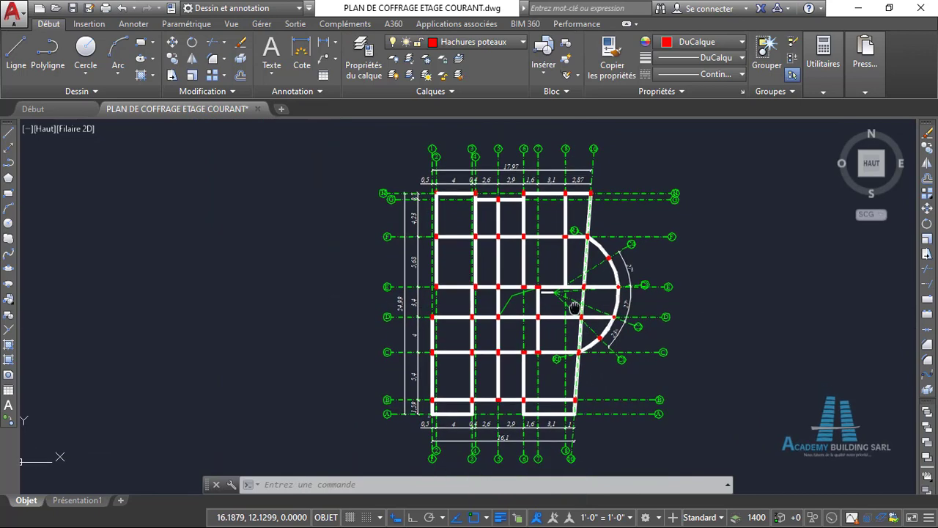
scroll(587, 303, "up", 2)
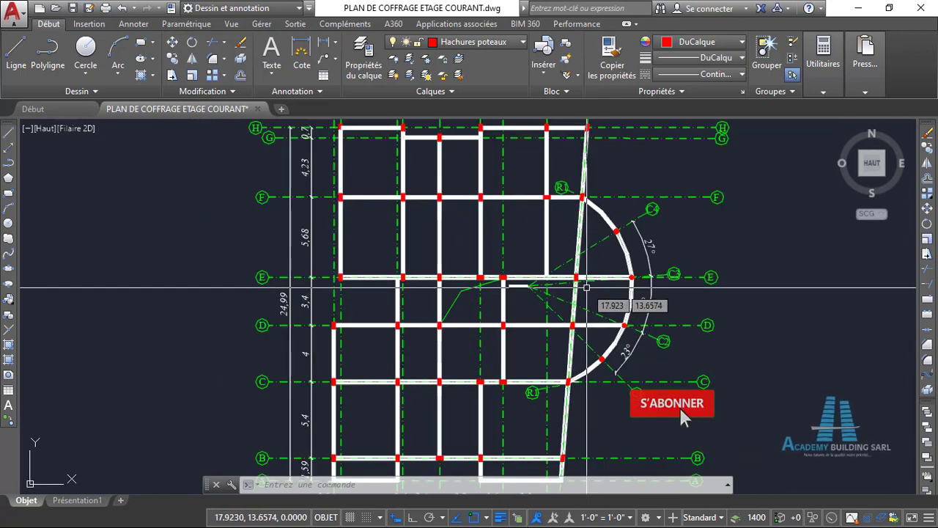
scroll(586, 288, "up", 4)
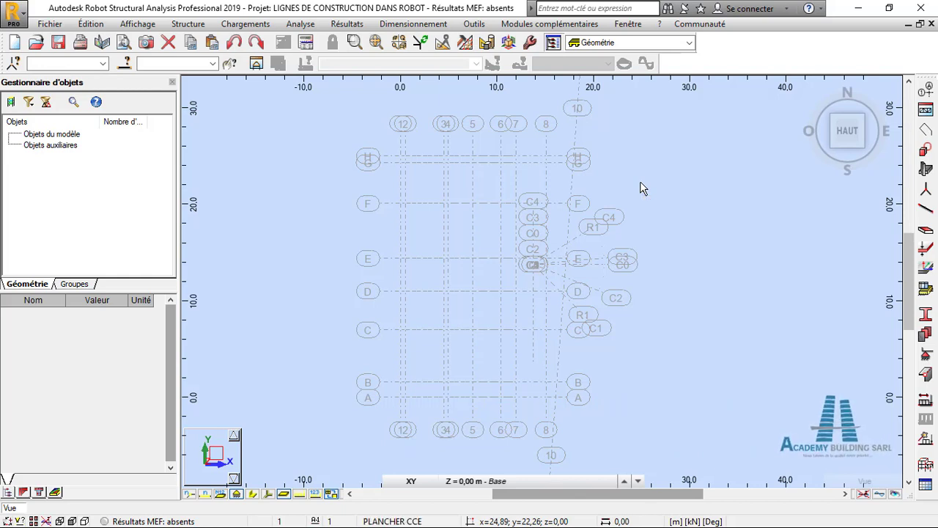
- Switch from Robot back to the AutoCAD formwork plan and measure the long side of the column at axes F and 2
middle_click_drag(648, 185, 649, 174)
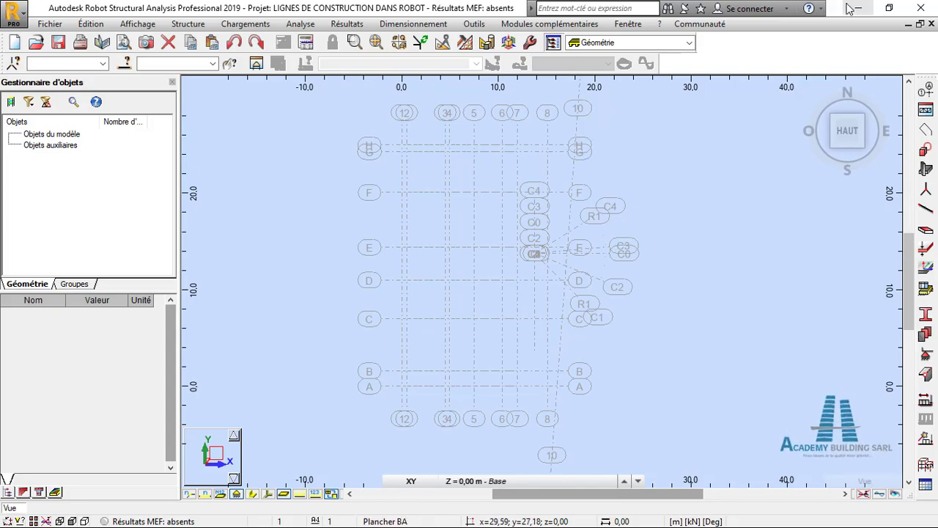
left_click(848, 9)
scroll(380, 250, "up", 6)
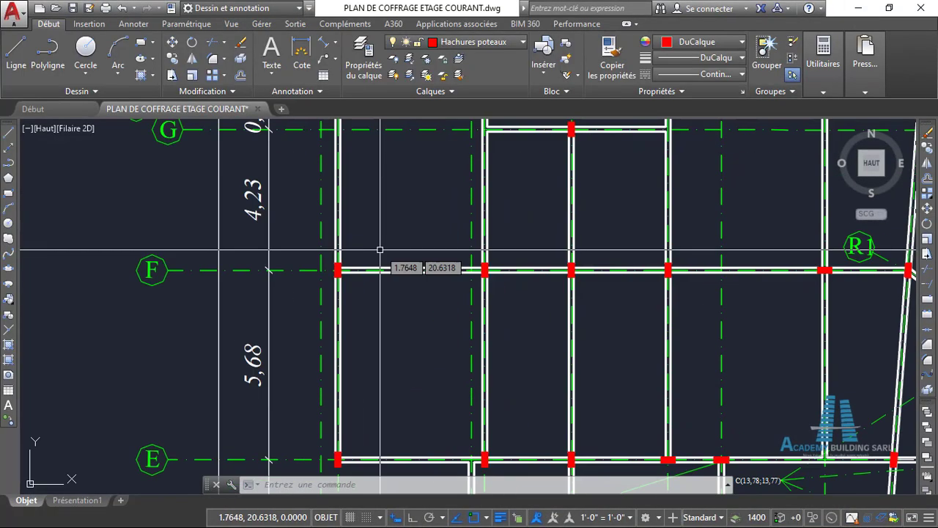
scroll(358, 273, "up", 2)
scroll(341, 262, "up", 2)
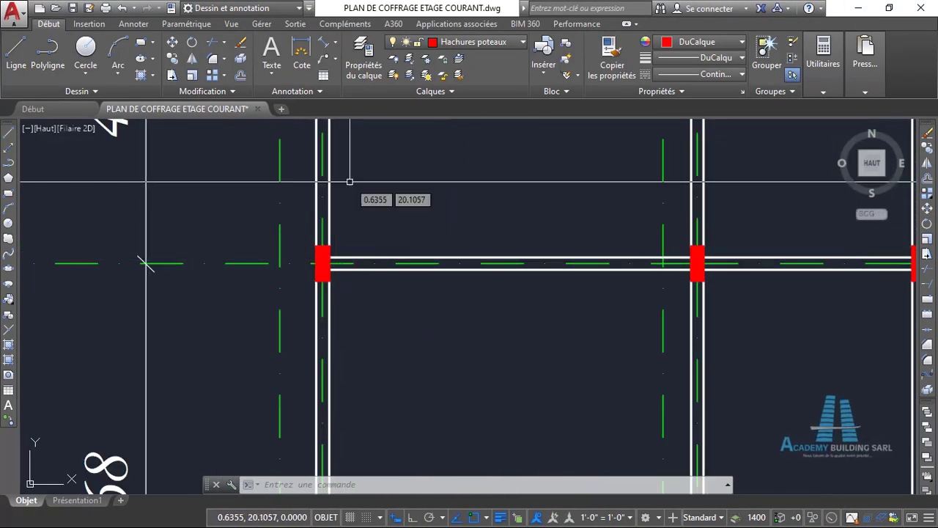
left_click(324, 43)
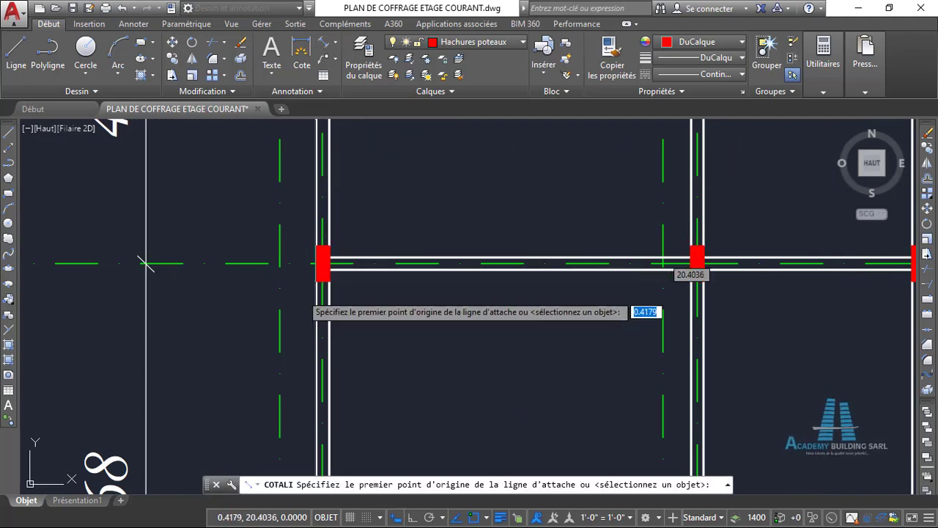
left_click(317, 282)
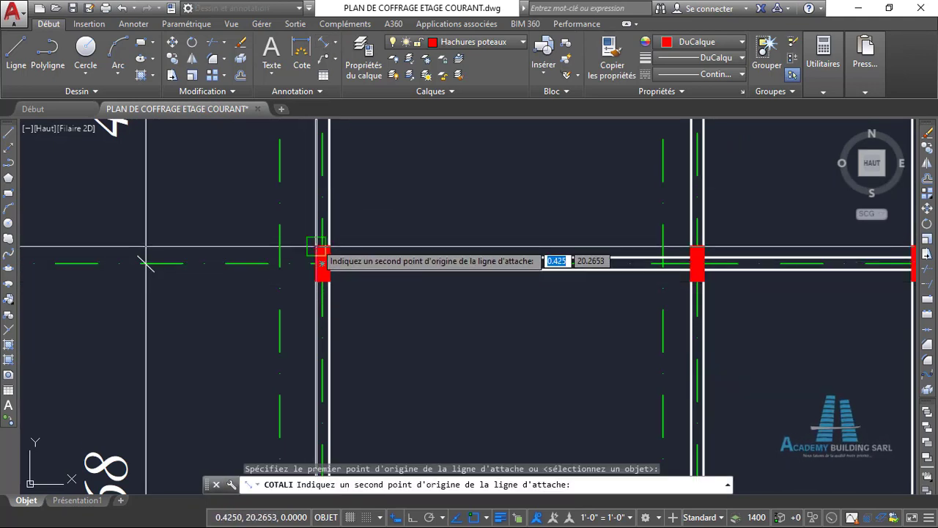
left_click(316, 247)
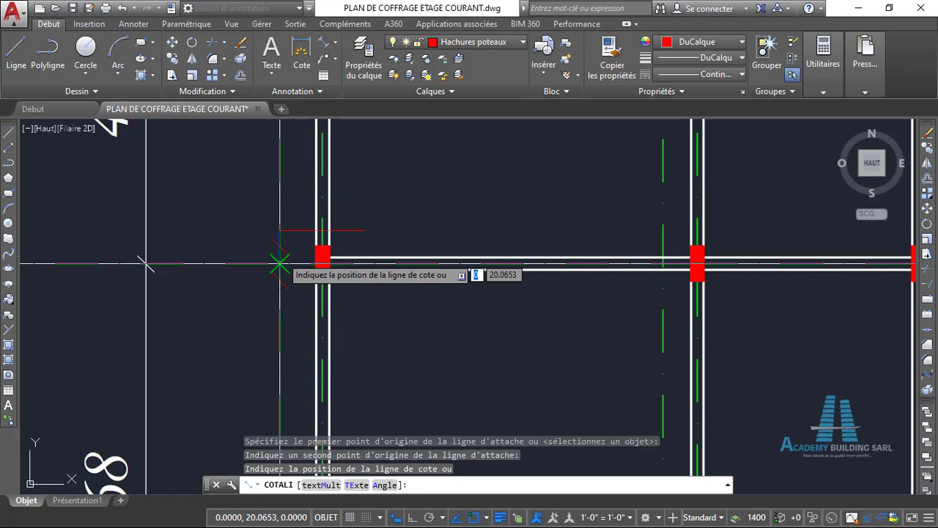
key("Escape")
- Measure the short side of the column at axes F and 2 with a temporary linear dimension
scroll(294, 264, "up", 2)
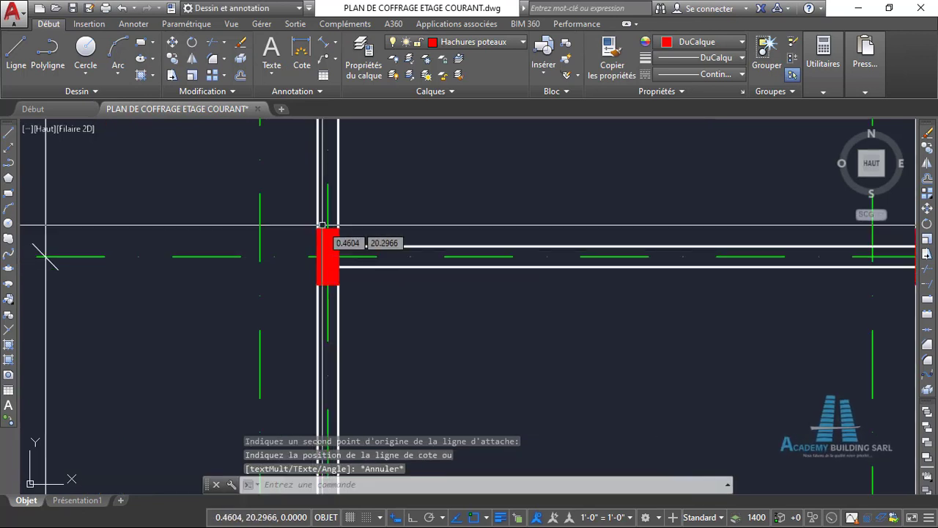
key("Return")
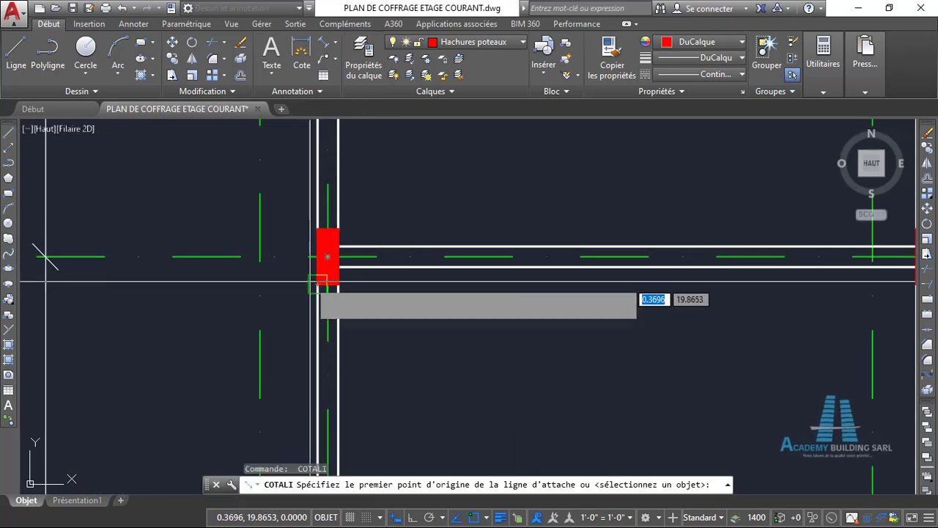
left_click(317, 283)
left_click(338, 283)
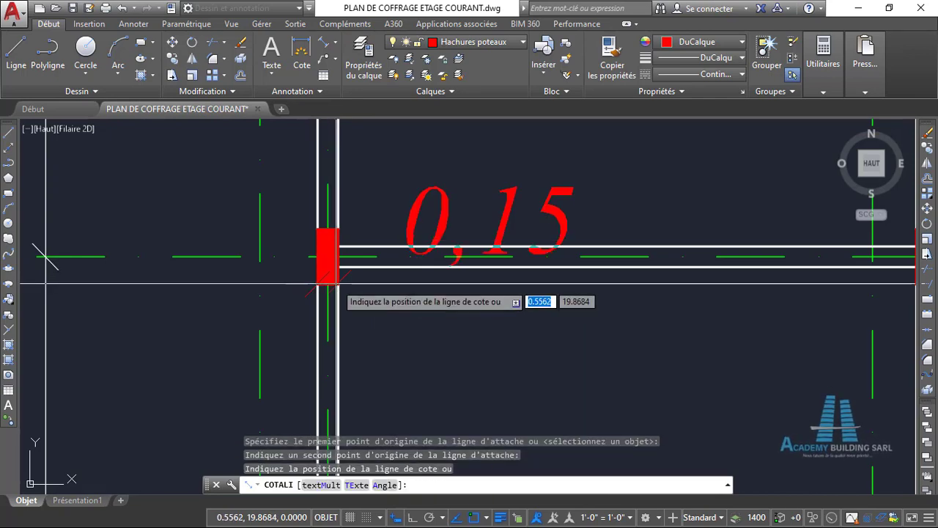
scroll(333, 289, "down", 3)
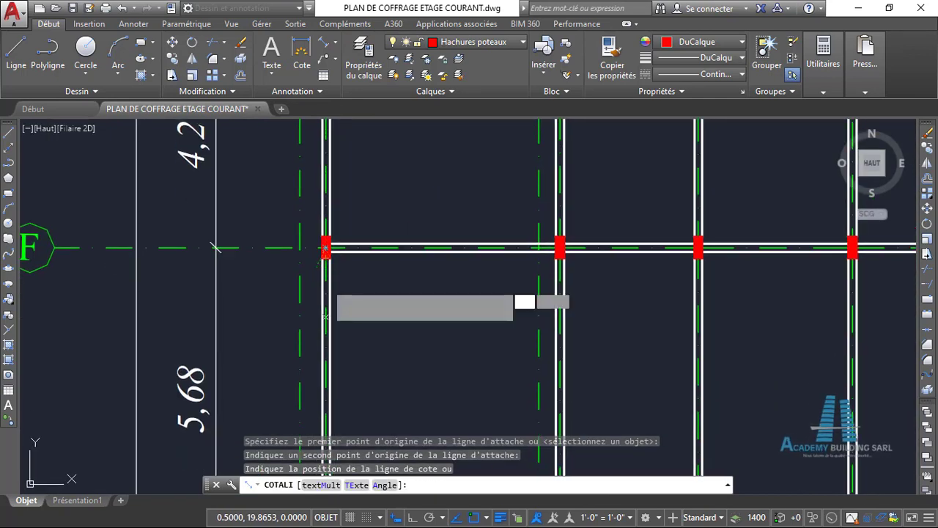
scroll(328, 287, "up", 2)
key("Escape")
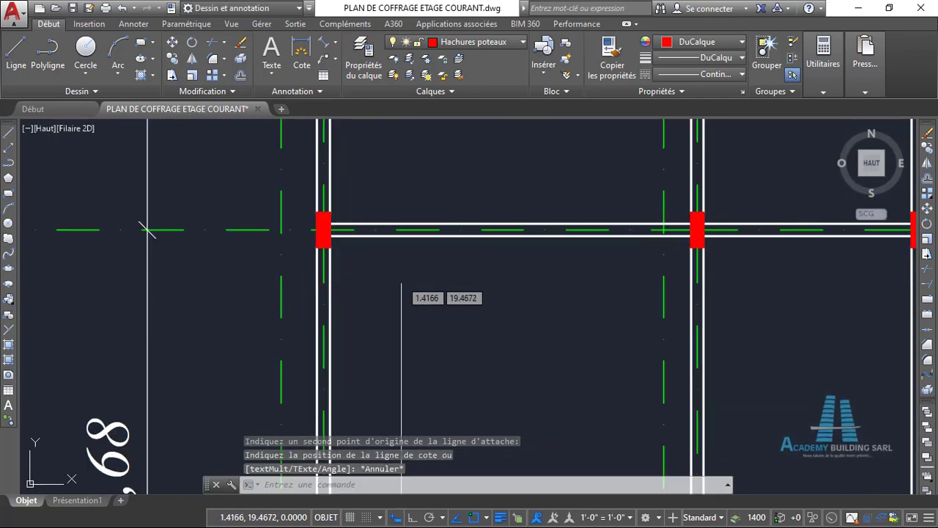
- Examine the column positions and orientations along axes E, D and C, especially near axes 1 and 2
scroll(396, 281, "down", 3)
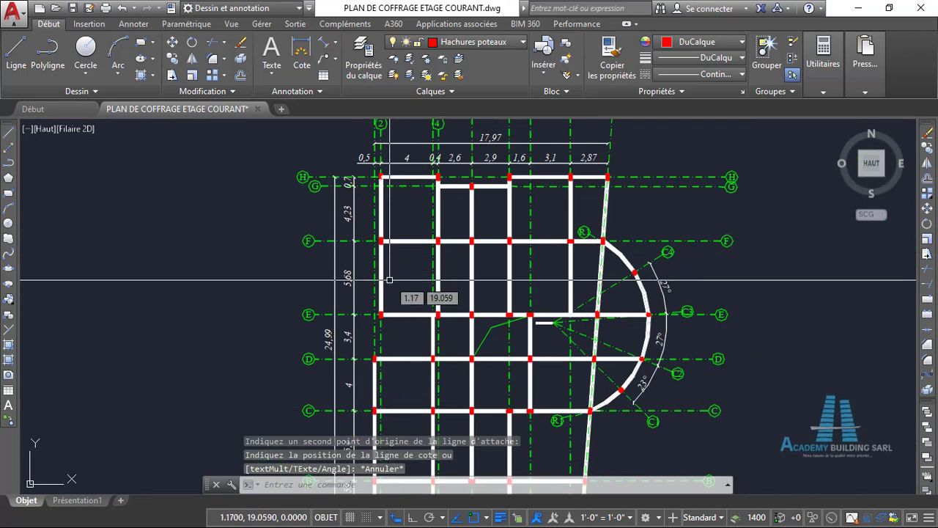
scroll(389, 280, "up", 4)
mouse_move(408, 330)
middle_mouse_down()
mouse_move(387, 287)
mouse_move(415, 294)
mouse_move(357, 273)
middle_mouse_up()
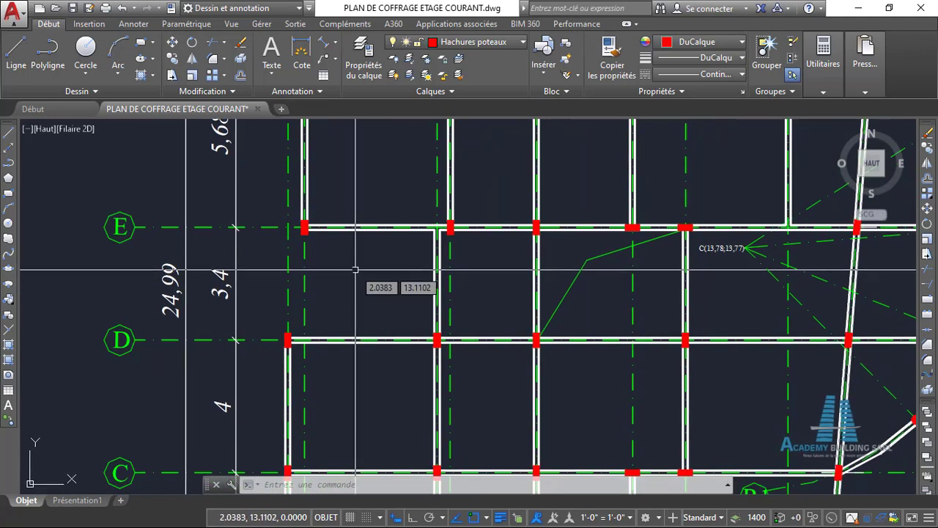
scroll(310, 227, "up", 2)
scroll(328, 281, "up", 2)
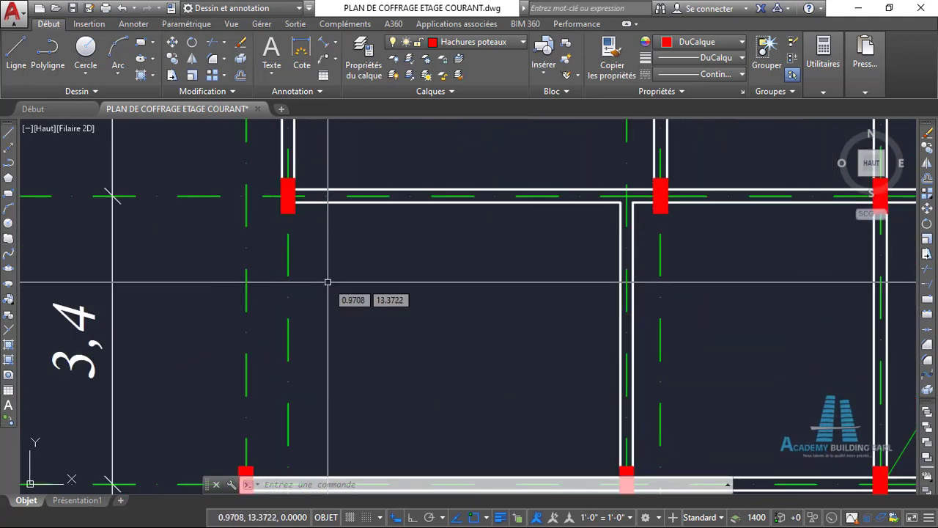
scroll(327, 272, "down", 4)
middle_click_drag(336, 251, 314, 282)
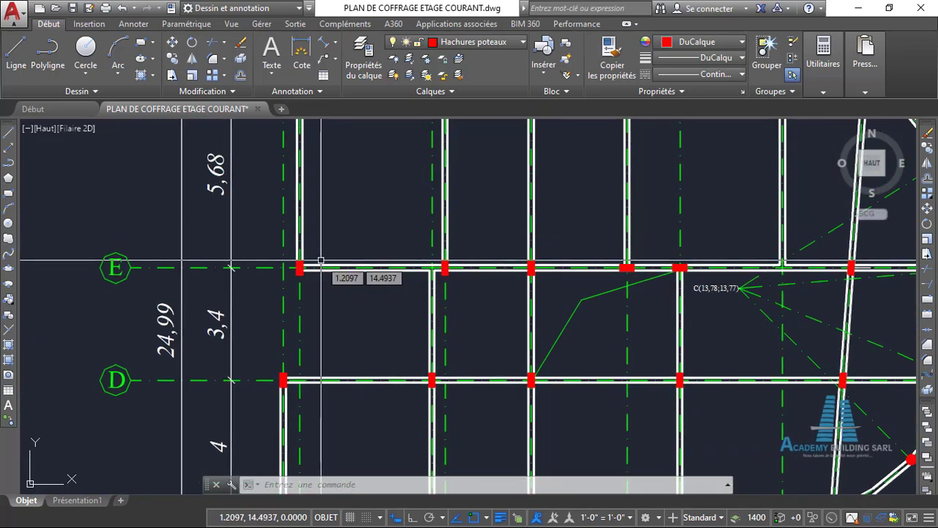
scroll(345, 229, "down", 2)
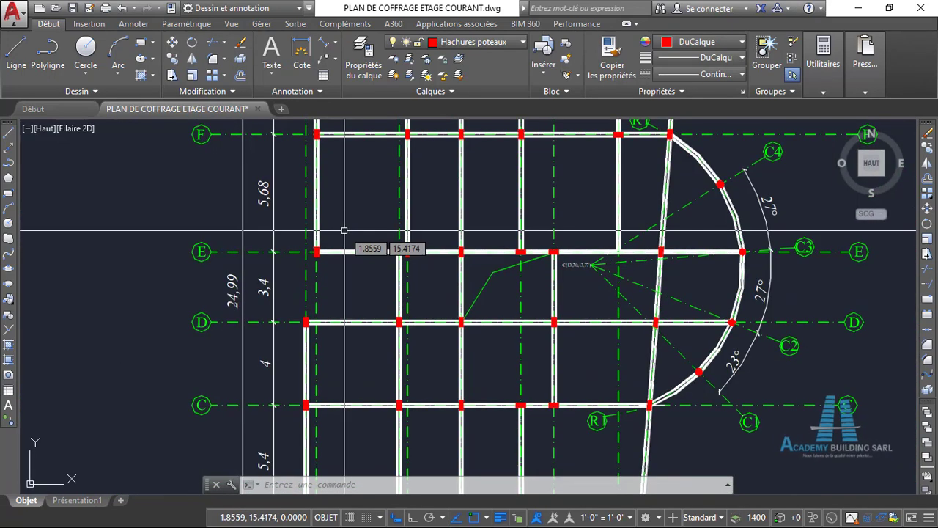
scroll(327, 263, "up", 2)
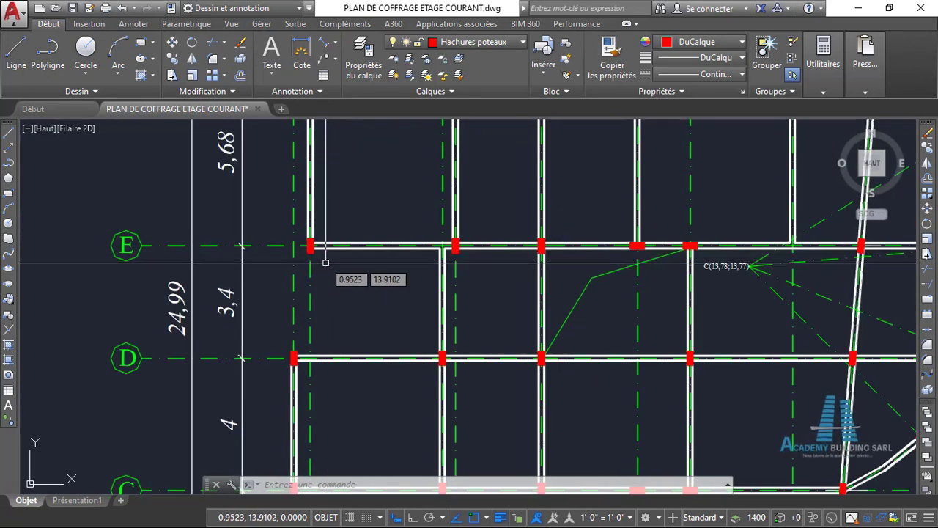
middle_click_drag(339, 278, 335, 263)
middle_click_drag(335, 301, 339, 251)
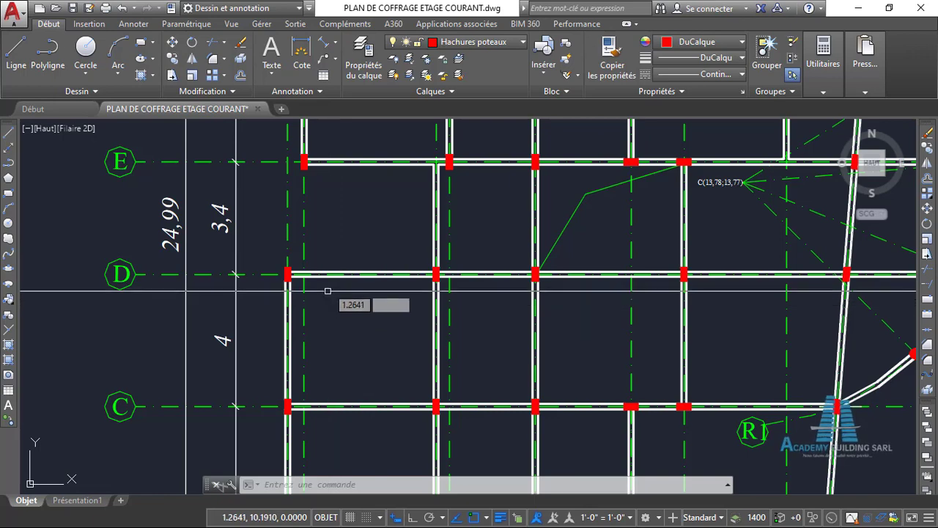
scroll(340, 233, "up", 2)
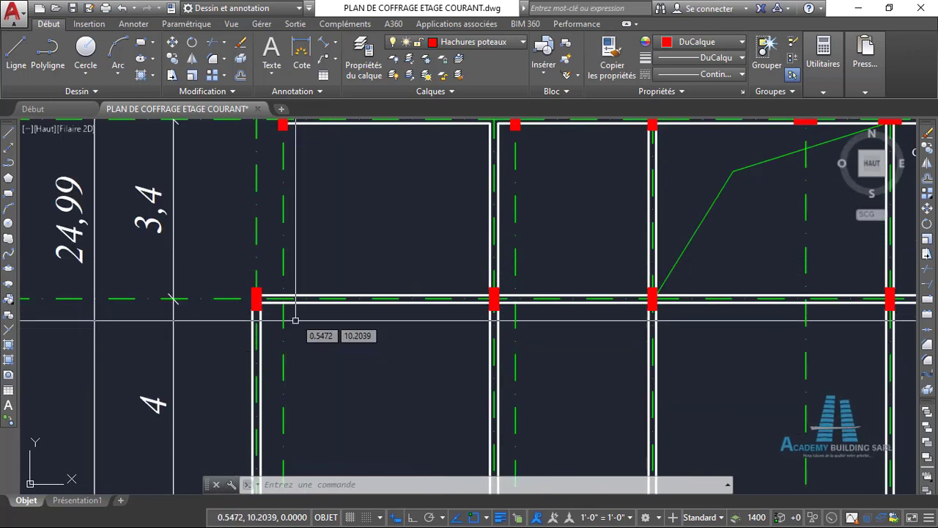
scroll(290, 322, "down", 3)
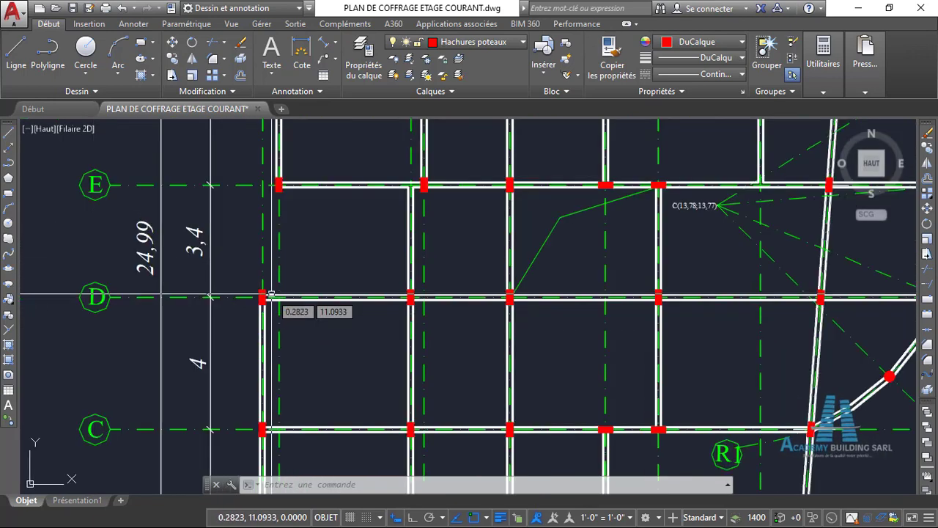
middle_click_drag(329, 268, 323, 240)
scroll(297, 343, "up", 2)
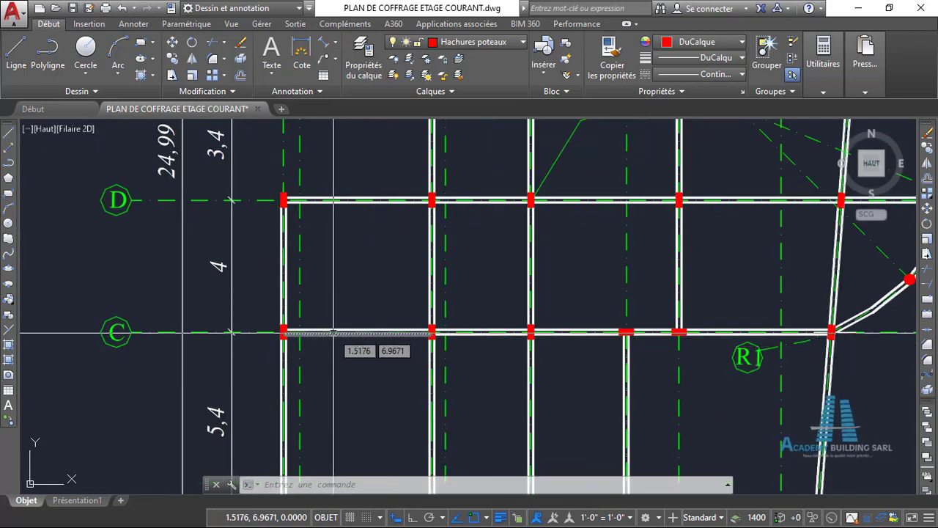
scroll(392, 284, "down", 2)
middle_click_drag(404, 273, 357, 344)
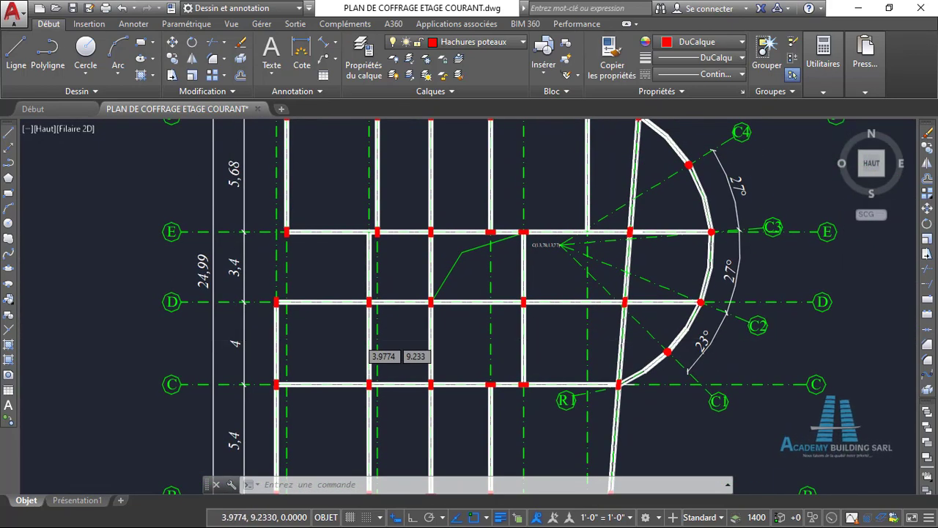
- Examine the columns along axes H and G and their position relative to the numbered axes
scroll(358, 338, "down", 2)
middle_click_drag(353, 261, 351, 329)
scroll(321, 214, "up", 2)
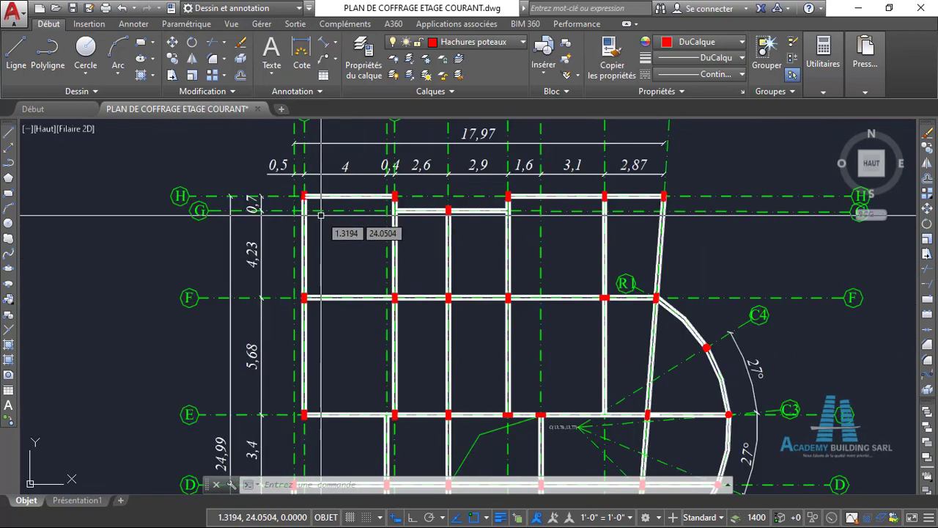
middle_click_drag(321, 215, 307, 251)
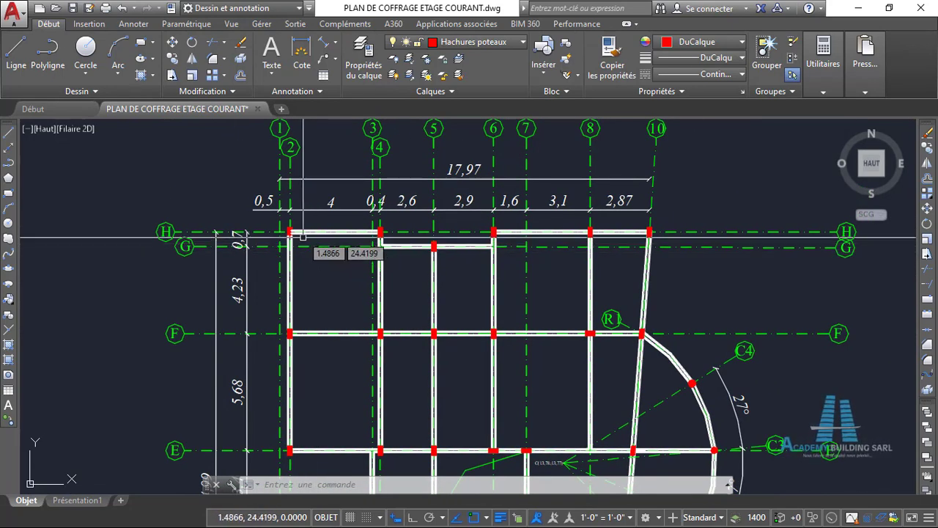
scroll(303, 235, "up", 2)
scroll(294, 226, "up", 2)
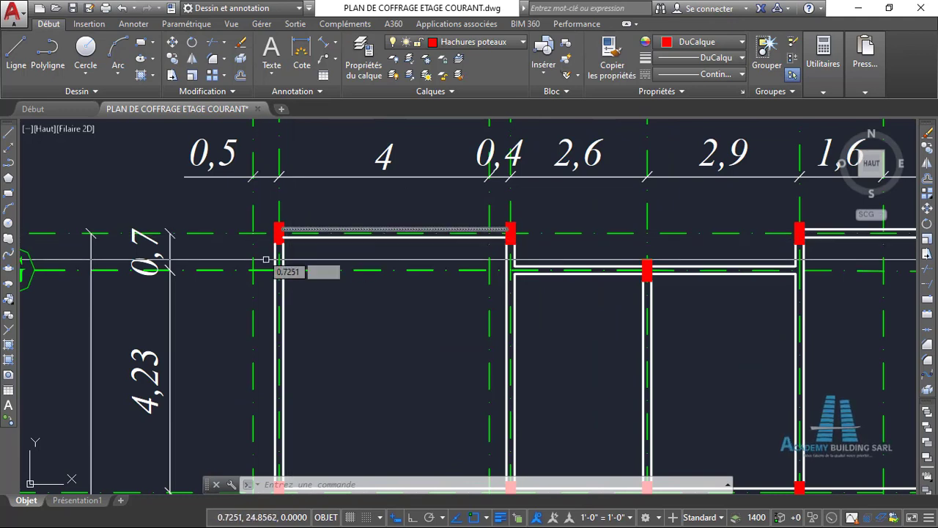
scroll(509, 259, "down", 6)
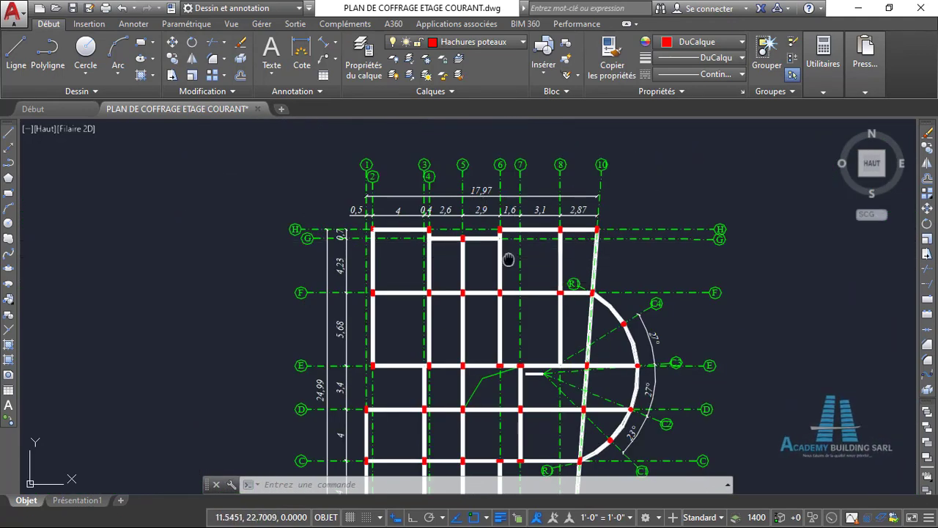
middle_click_drag(509, 259, 448, 259)
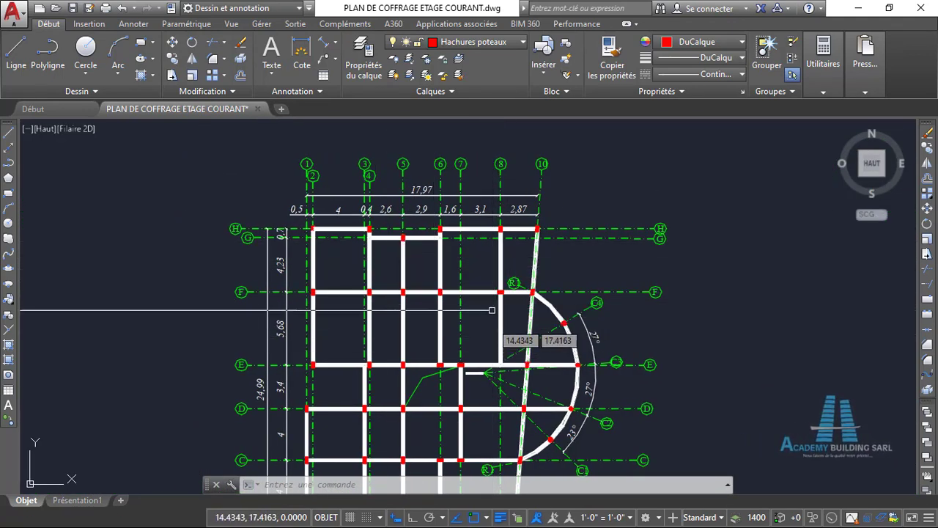
- Examine the orientation of the column at axes F and 8 in the formwork plan
scroll(493, 300, "up", 6)
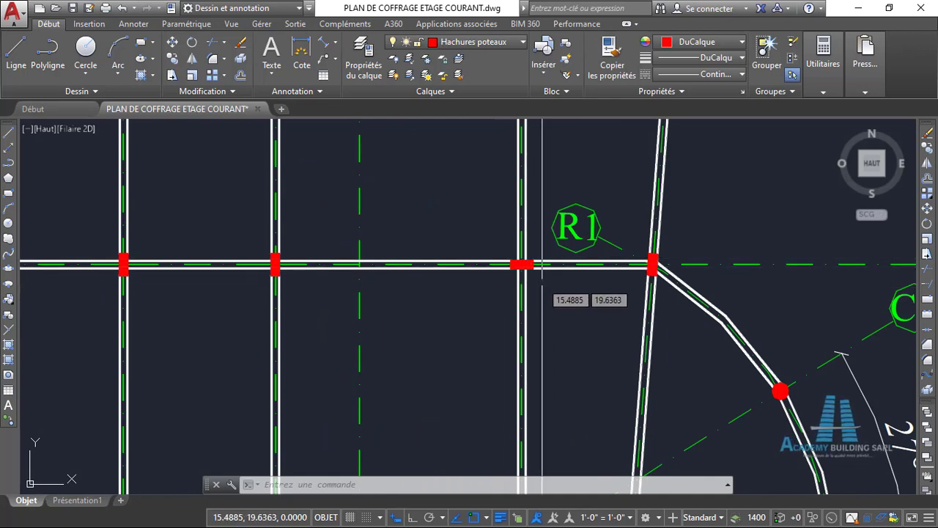
middle_click_drag(535, 272, 482, 237)
scroll(481, 236, "up", 4)
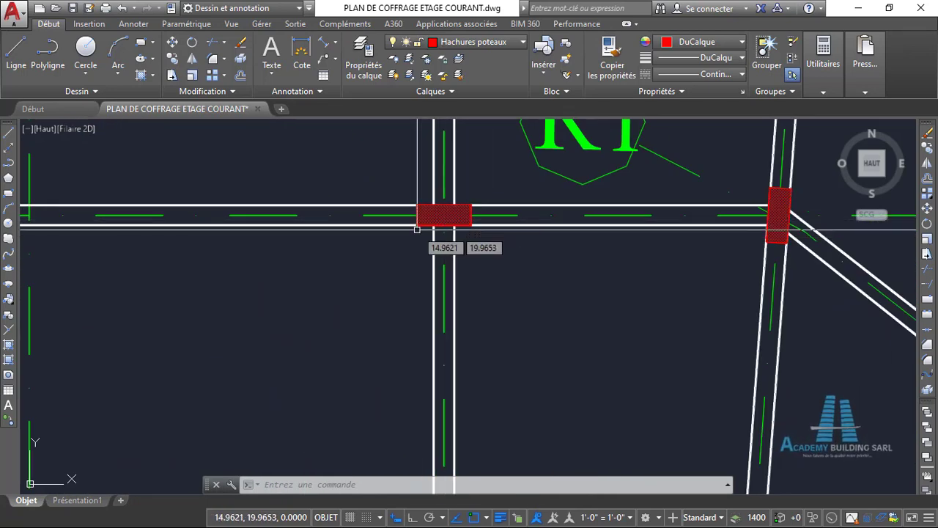
scroll(475, 245, "down", 4)
scroll(475, 245, "down", 5)
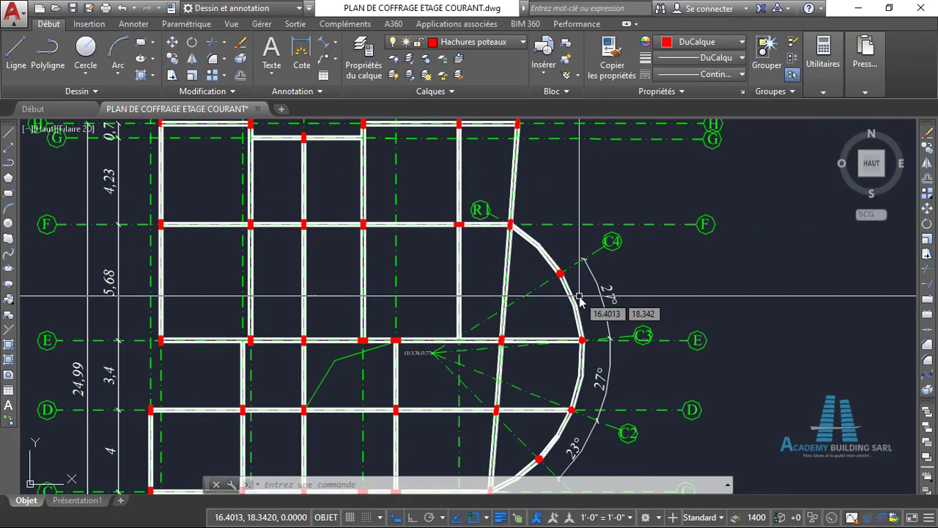
- Measure the diameter of the round column at axis C4 on the curved beam with a temporary aligned dimension
scroll(561, 282, "up", 6)
scroll(524, 235, "up", 4)
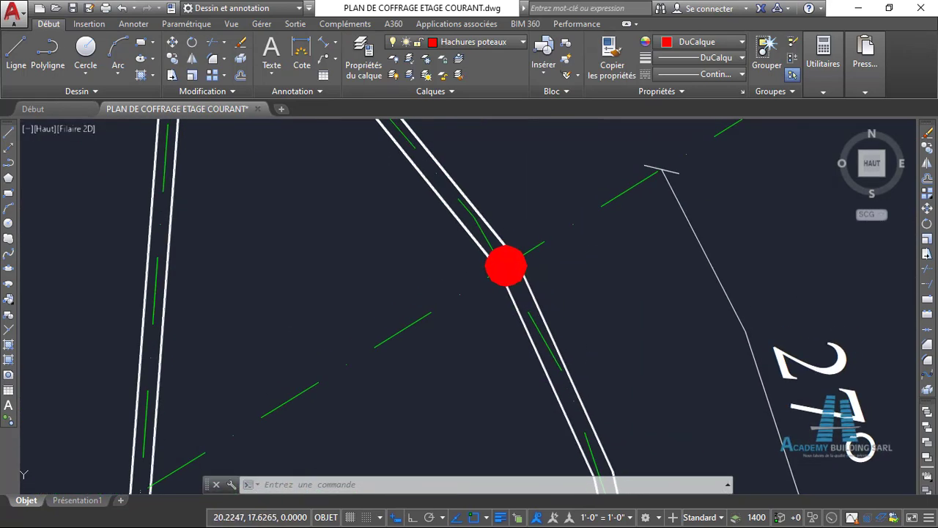
type("COTALI")
key("Return")
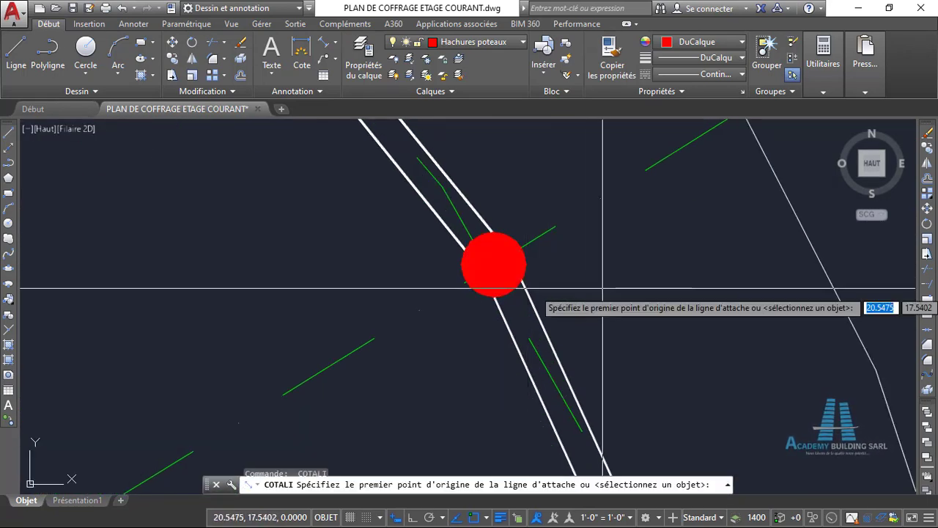
left_click(461, 269)
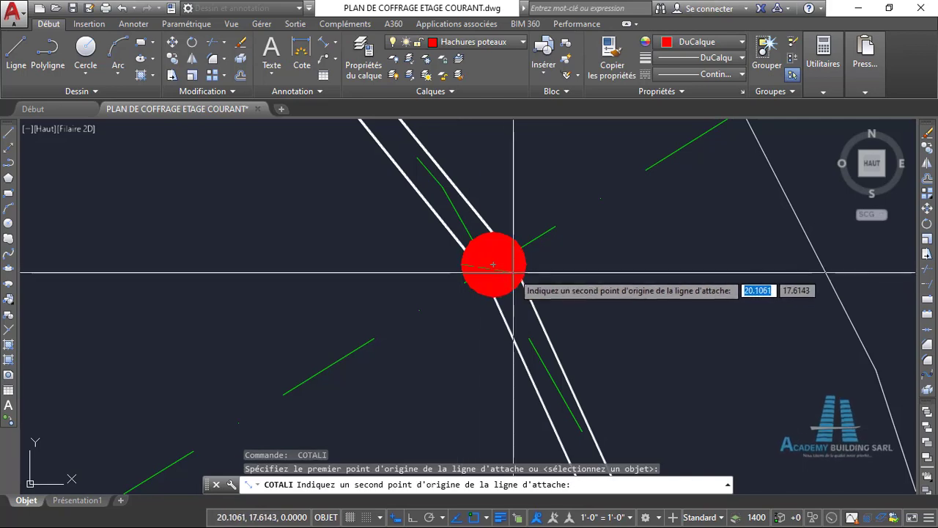
left_click(527, 278)
scroll(526, 278, "down", 2)
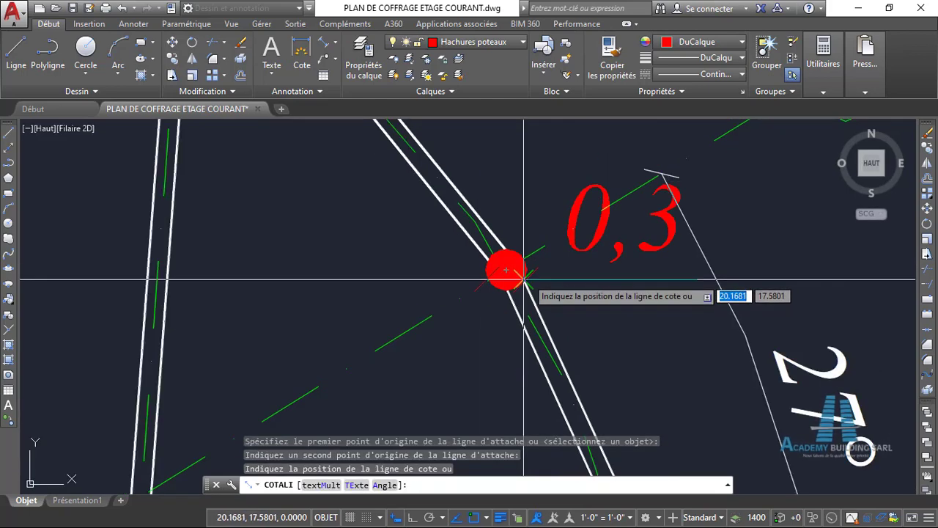
key("Escape")
scroll(523, 279, "down", 7)
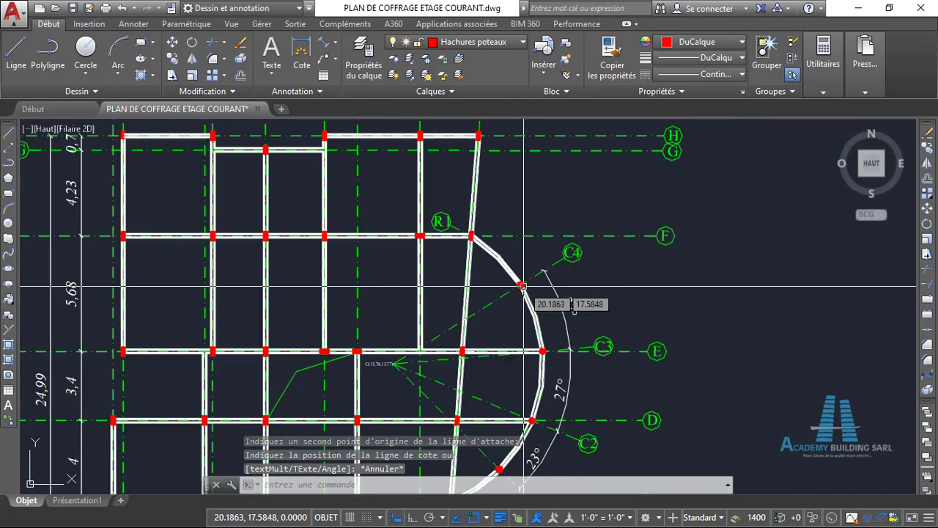
scroll(617, 276, "down", 3)
middle_click_drag(582, 310, 588, 266)
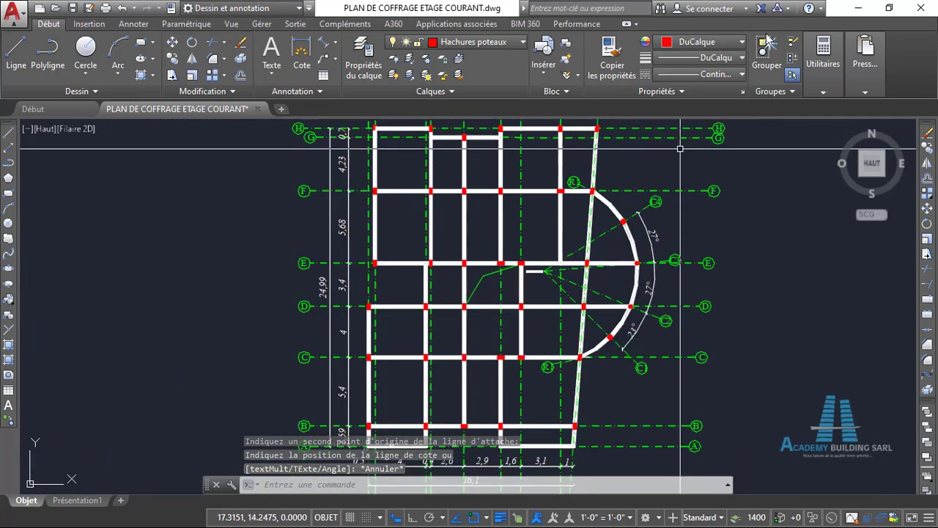
- Minimize the formwork plan and switch to Autodesk Robot Structural Analysis
left_click(855, 8)
mouse_move(538, 523)
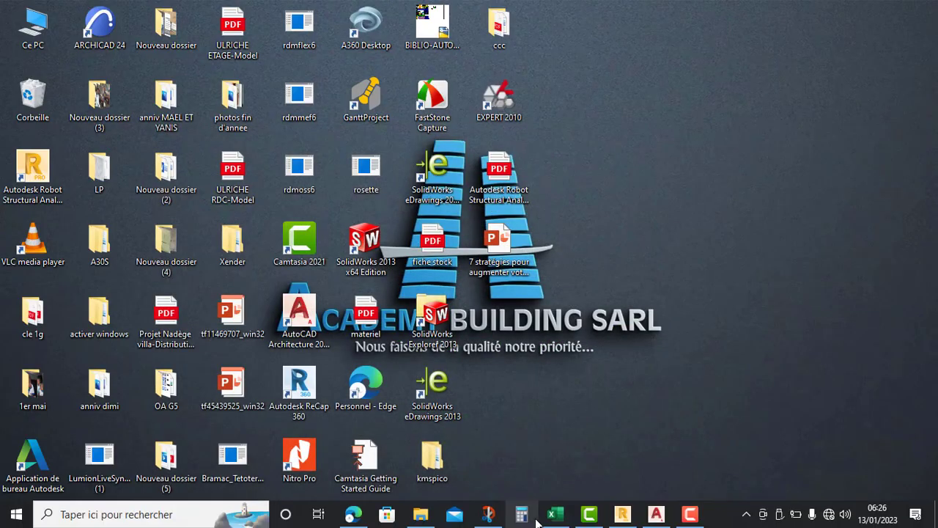
mouse_move(594, 520)
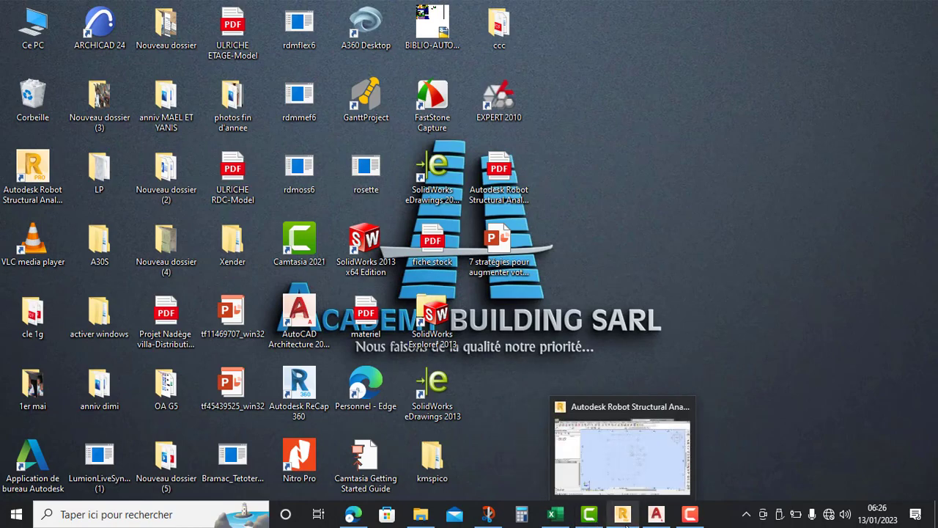
left_click(625, 522)
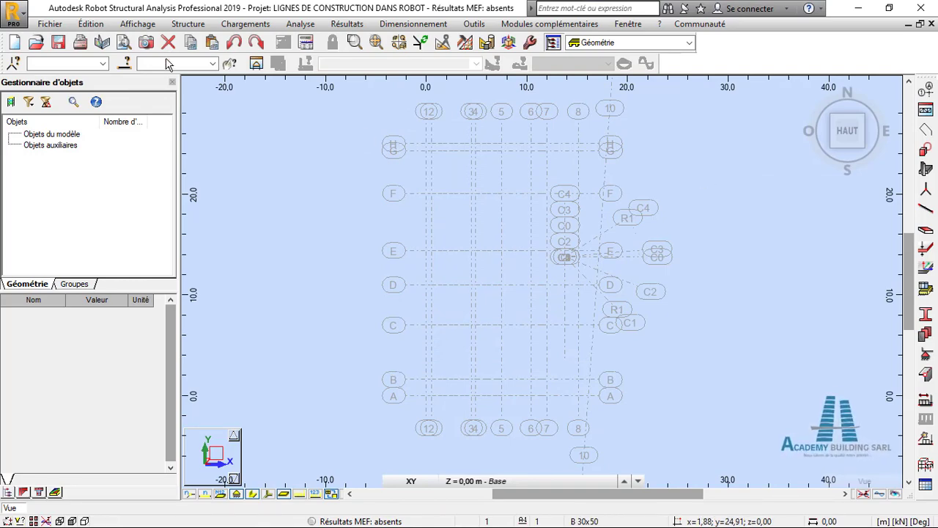
- Open the bar sections definition and delete all unused sections from its list
left_click(188, 24)
mouse_move(272, 279)
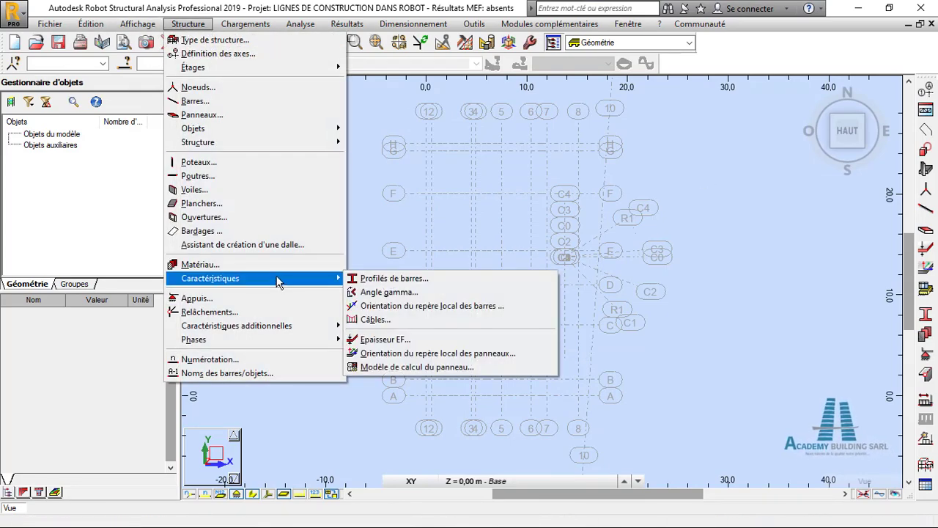
left_click(370, 282)
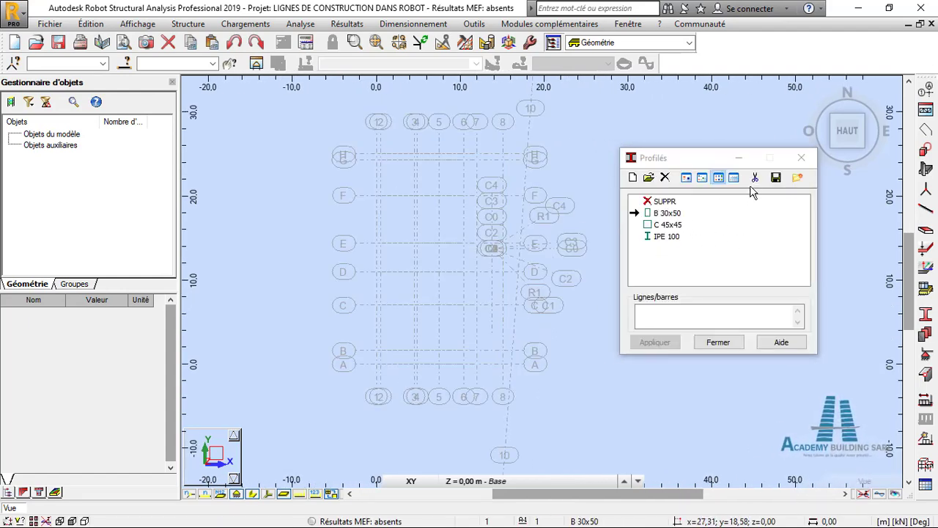
left_click(756, 179)
left_click(770, 288)
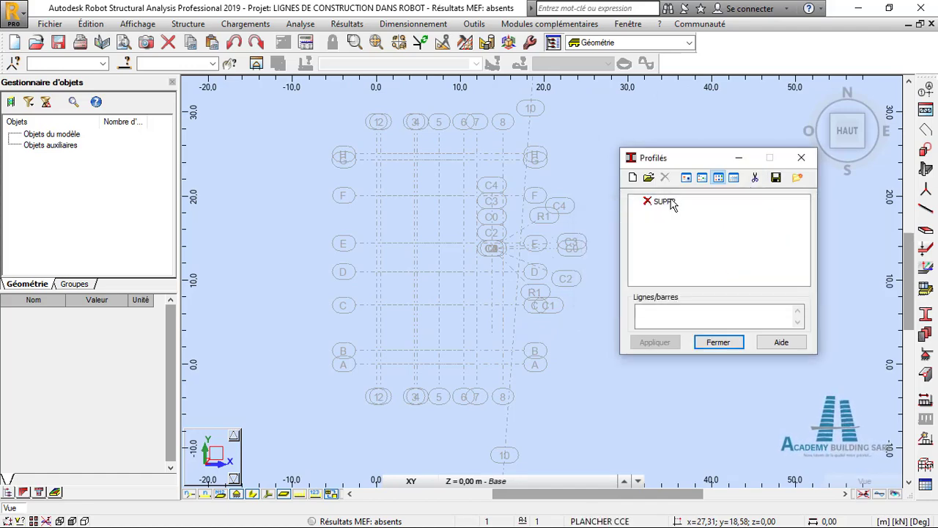
- Define a rectangular Poteau BA section named POT RDC 15X40 in BETON25, with b 15 cm and h 40 cm
left_click(634, 177)
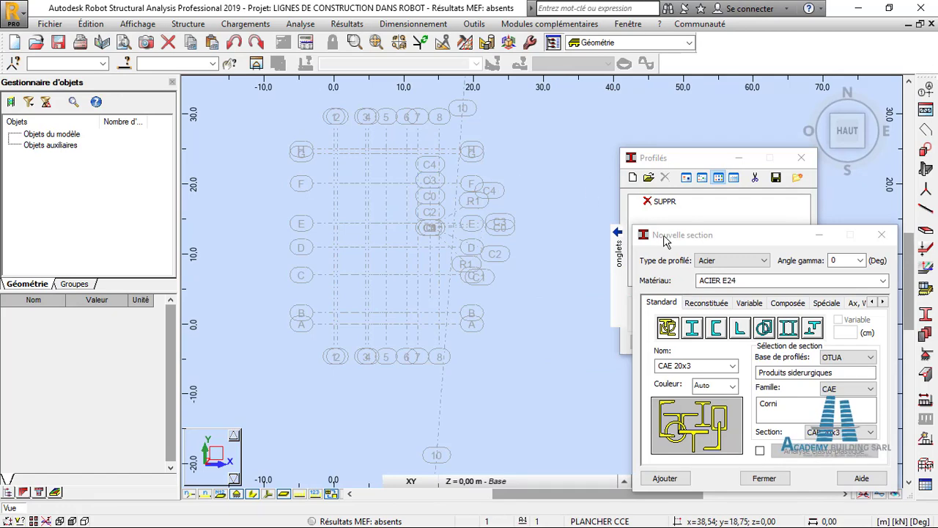
left_click_drag(670, 157, 654, 118)
left_click_drag(695, 233, 637, 101)
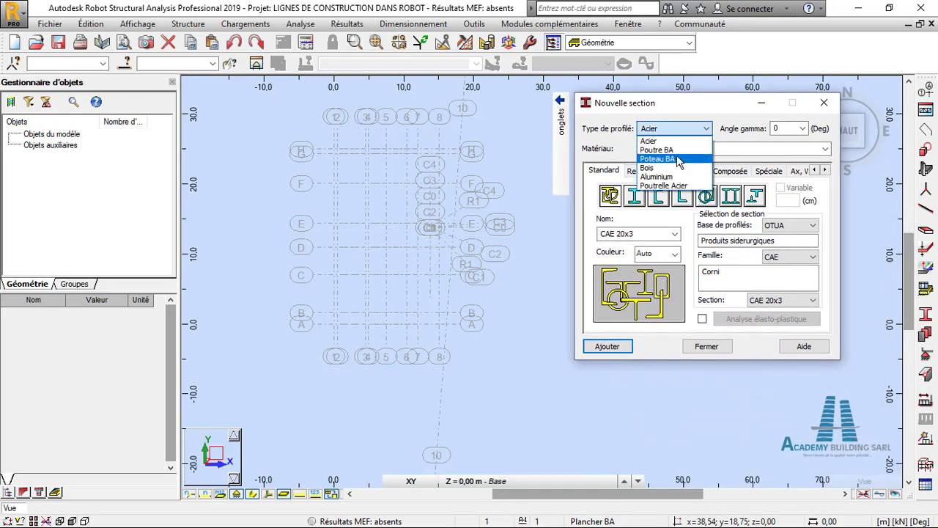
left_click(678, 159)
left_click(714, 149)
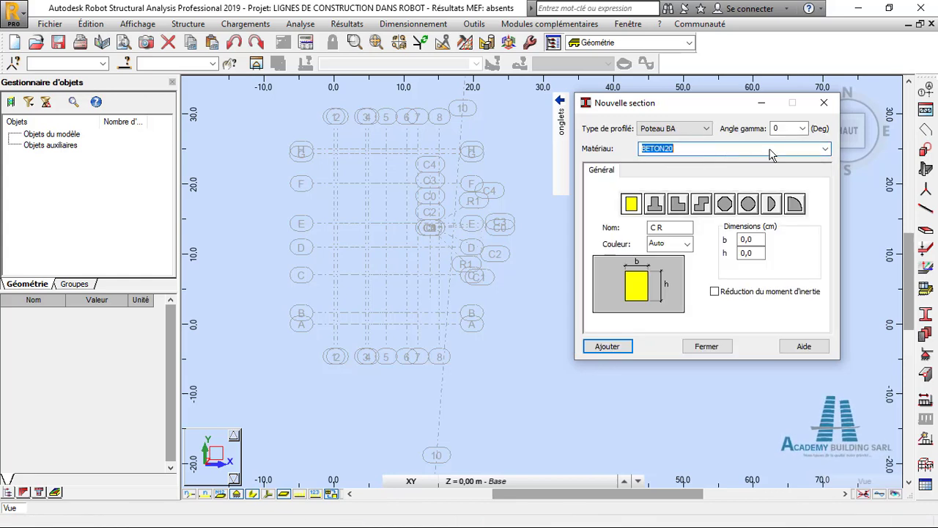
left_click(825, 150)
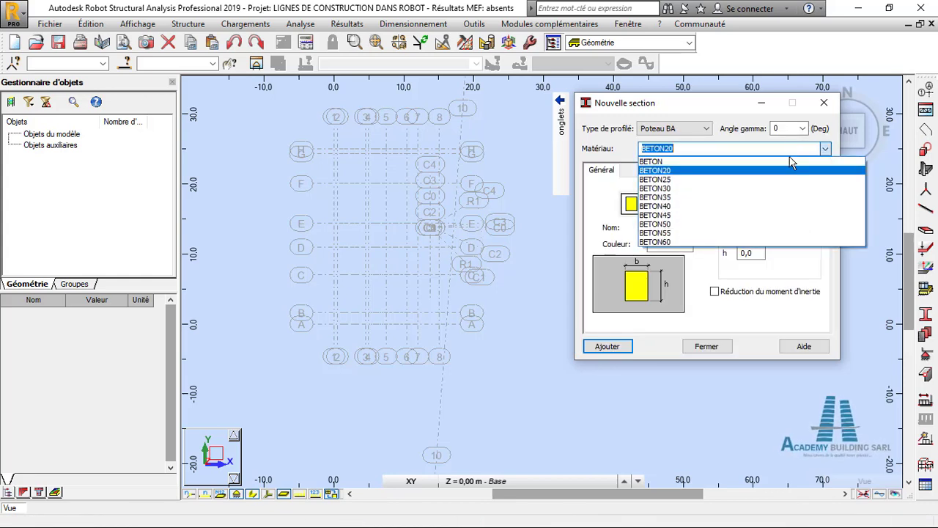
left_click(728, 184)
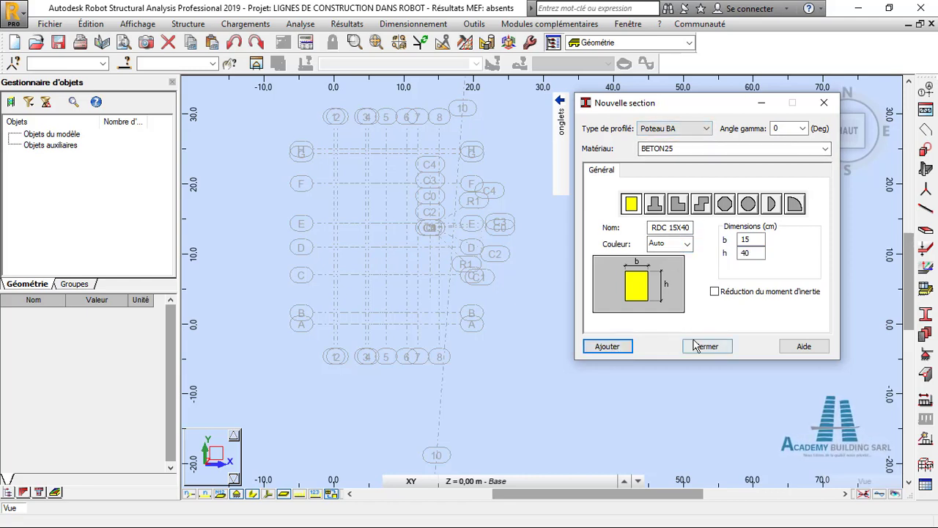
- Add a circular column section named POT RDC D30 with a 30 cm diameter and close the section definition
left_click(749, 205)
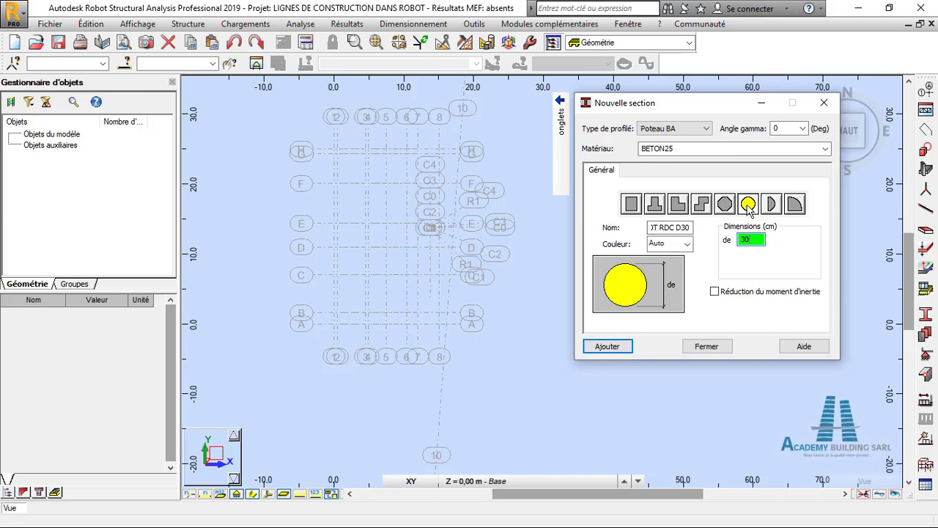
left_click(618, 345)
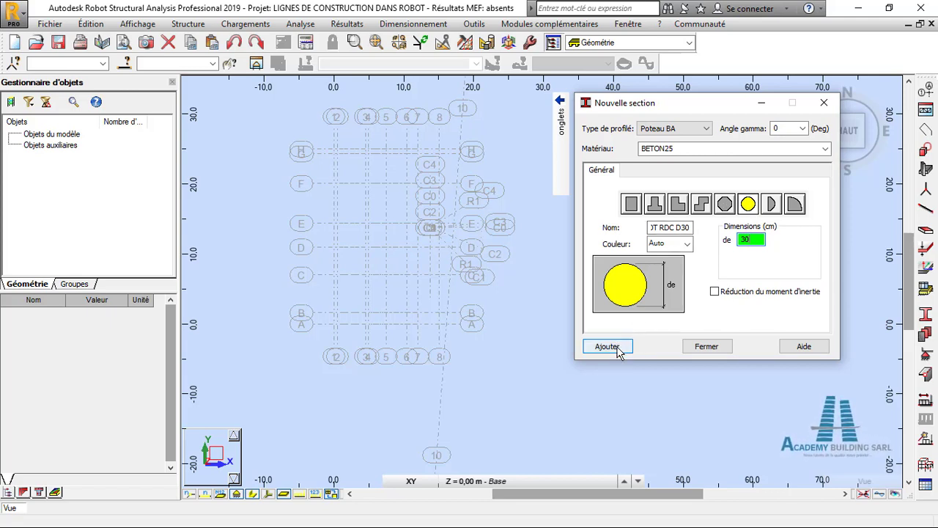
left_click(696, 346)
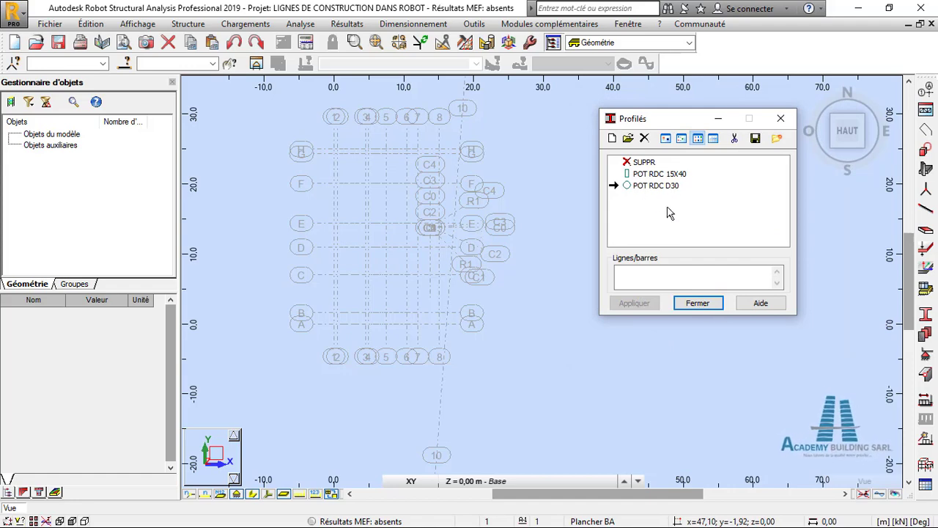
left_click(697, 302)
- Arrange the AutoCAD plan and Robot windows side by side and frame the plan's upper grid around axes H to E
scroll(440, 304, "down", 2)
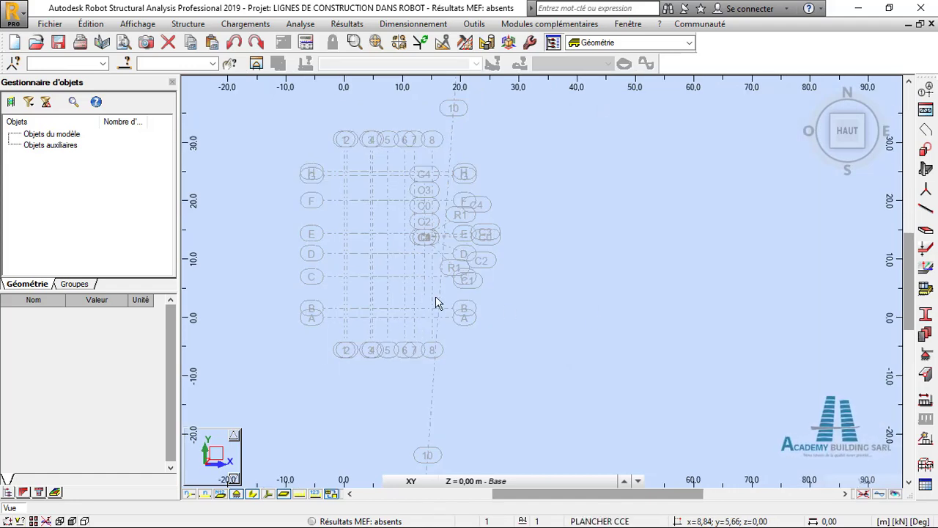
scroll(554, 288, "up", 2)
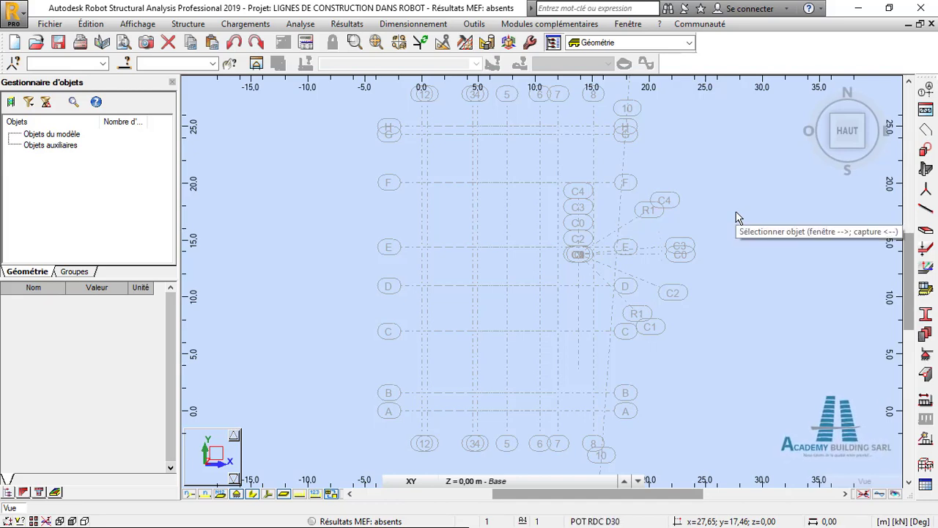
left_click(887, 9)
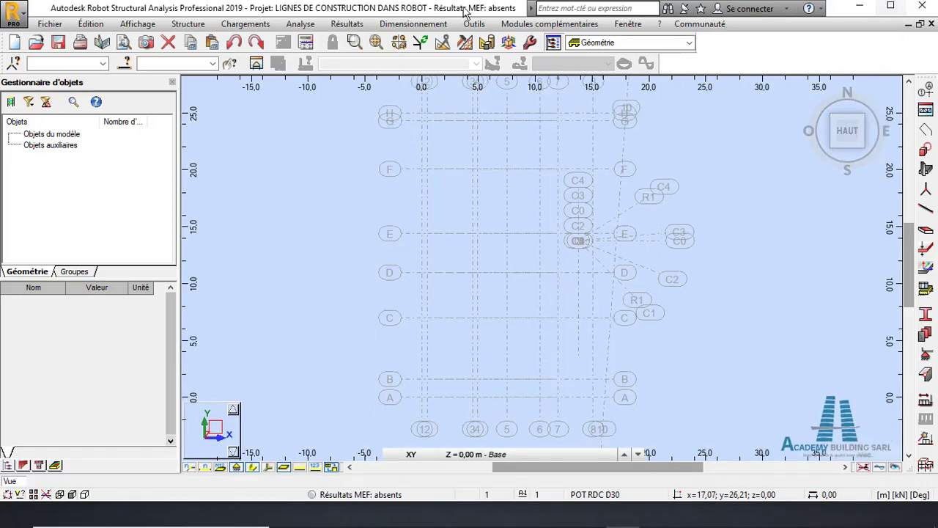
left_click_drag(434, 9, 937, 213)
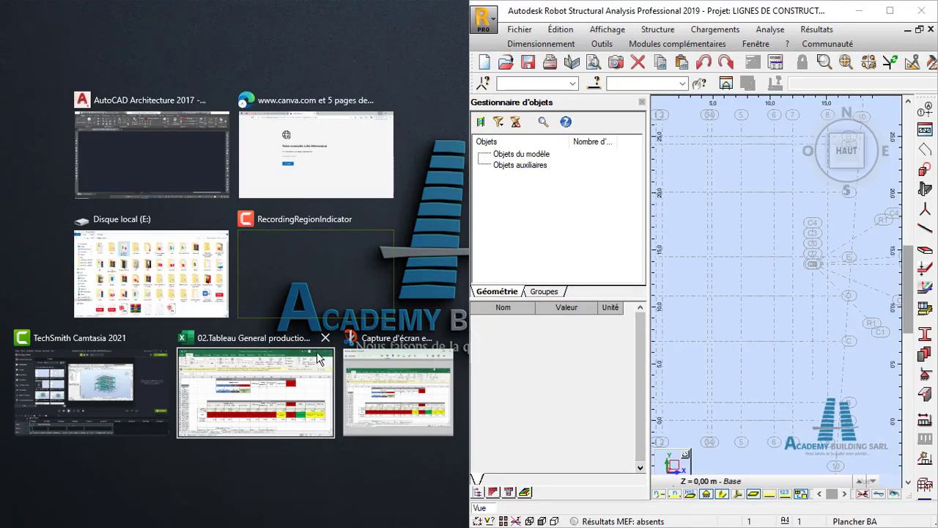
left_click(170, 175)
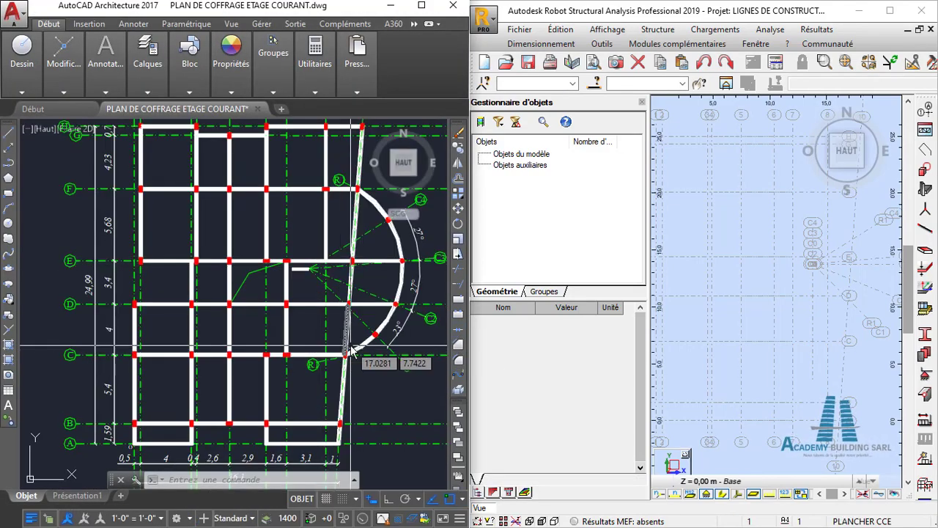
key("Escape")
mouse_move(264, 179)
middle_mouse_down()
mouse_move(259, 262)
mouse_move(218, 282)
middle_mouse_up()
scroll(132, 212, "up", 4)
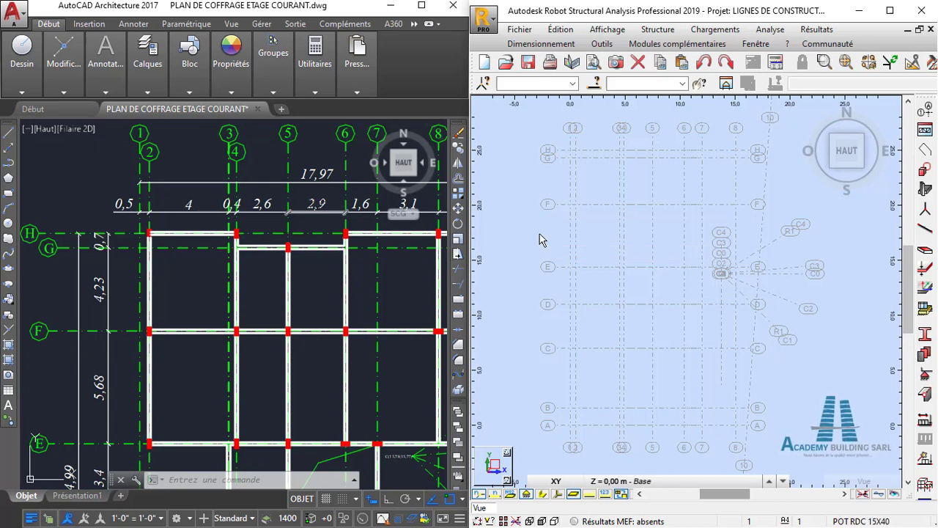
- Start defining a column in Robot with type Poteau BA and section POT RDC 15X40
left_click(657, 29)
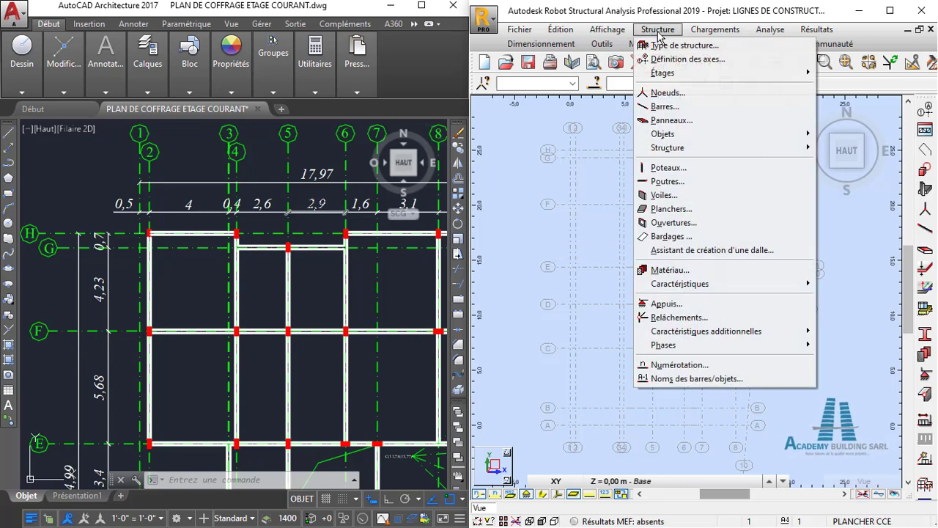
left_click(668, 168)
left_click_drag(577, 139, 568, 147)
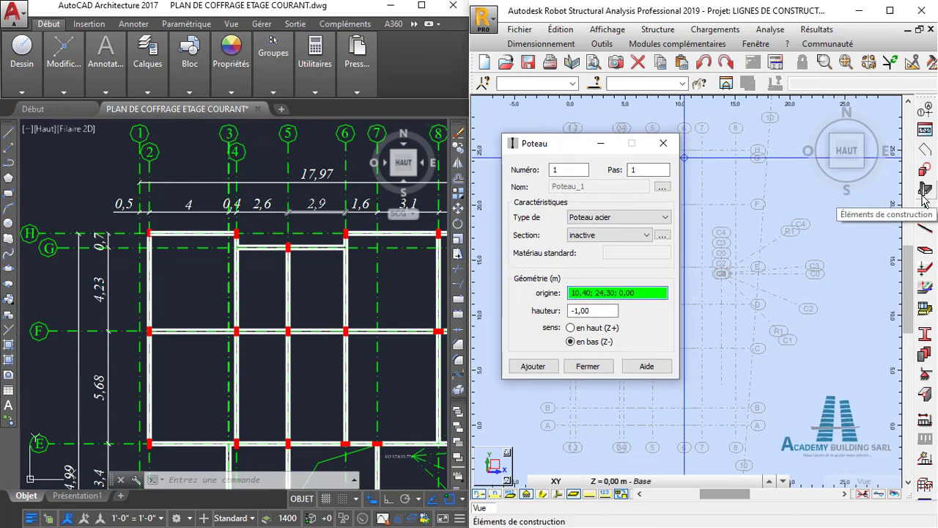
left_click_drag(546, 144, 548, 130)
left_click(616, 203)
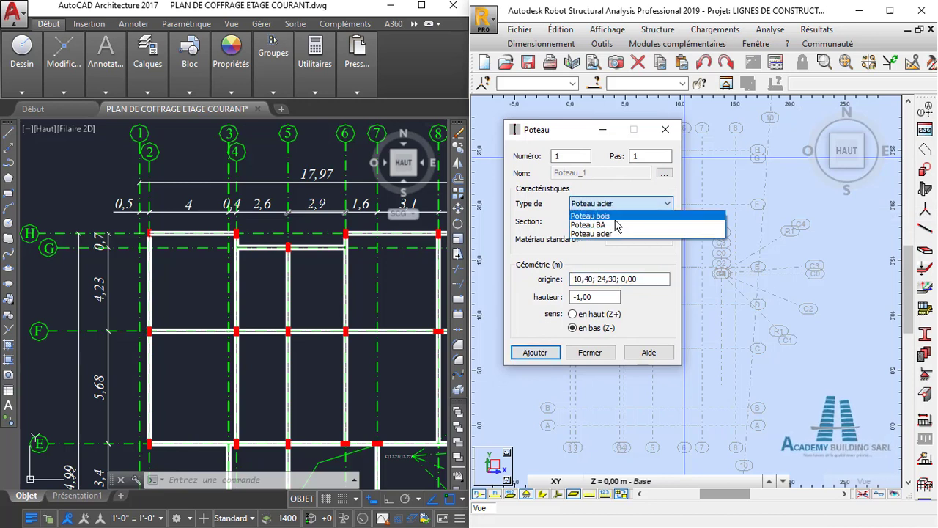
left_click(618, 223)
left_click(608, 222)
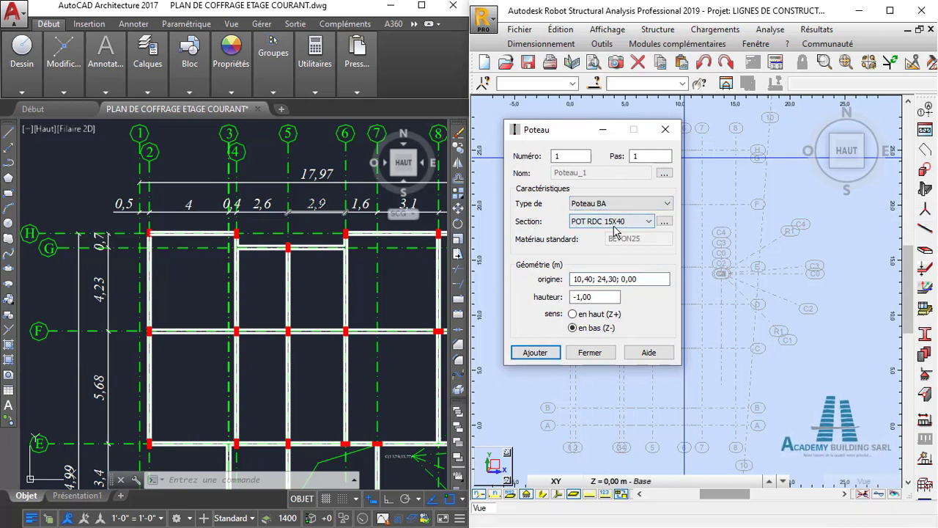
left_click(628, 223)
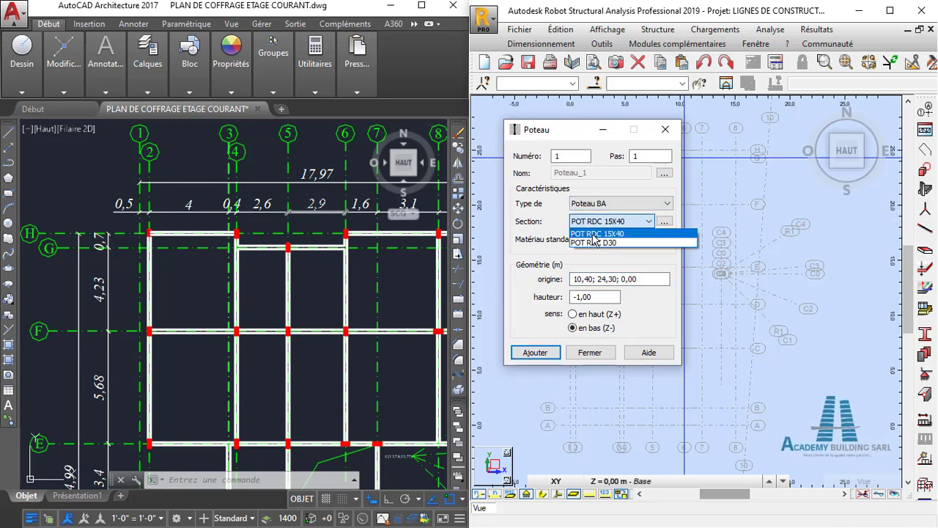
left_click(624, 225)
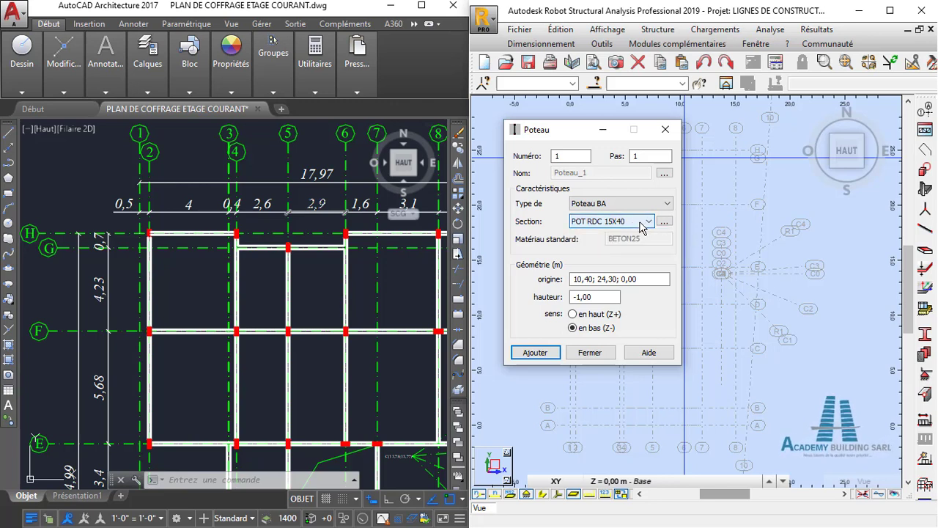
- Set the POT RDC 15X40 column to extend upward (Z+) with a 3,2 m height and activate its origin for graphical picking
left_click(573, 315)
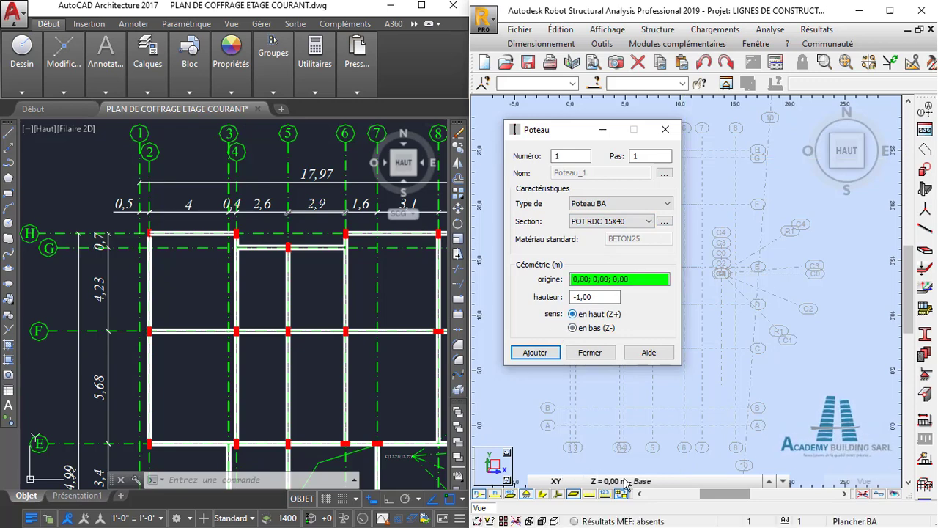
left_click(616, 482)
left_click(595, 299)
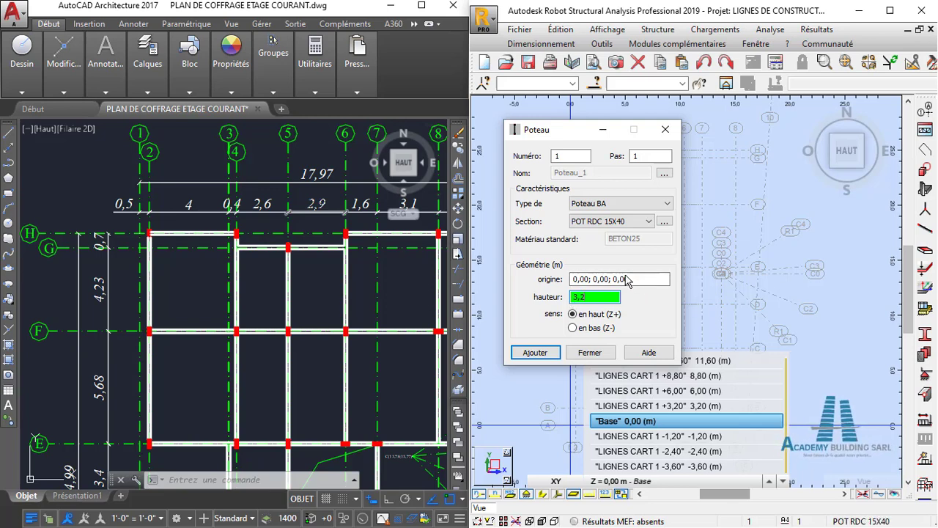
left_click_drag(570, 136, 760, 200)
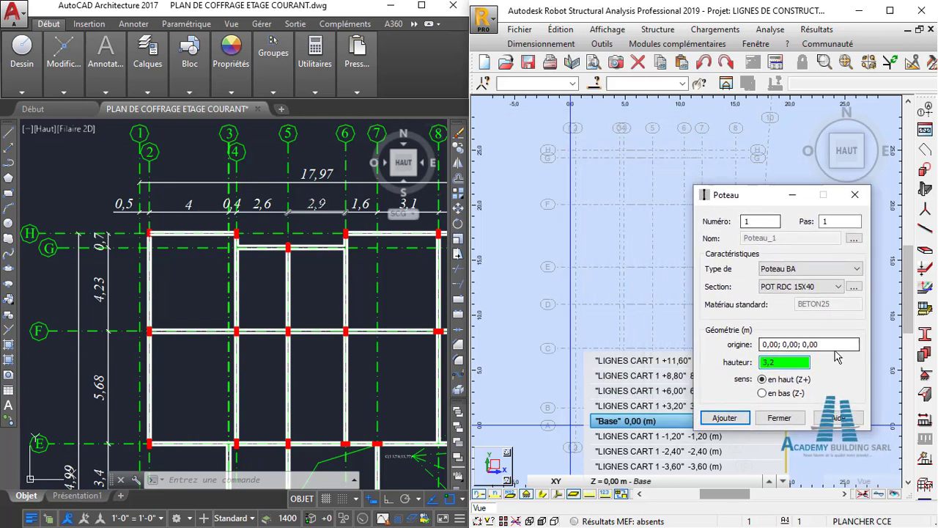
left_click(812, 345)
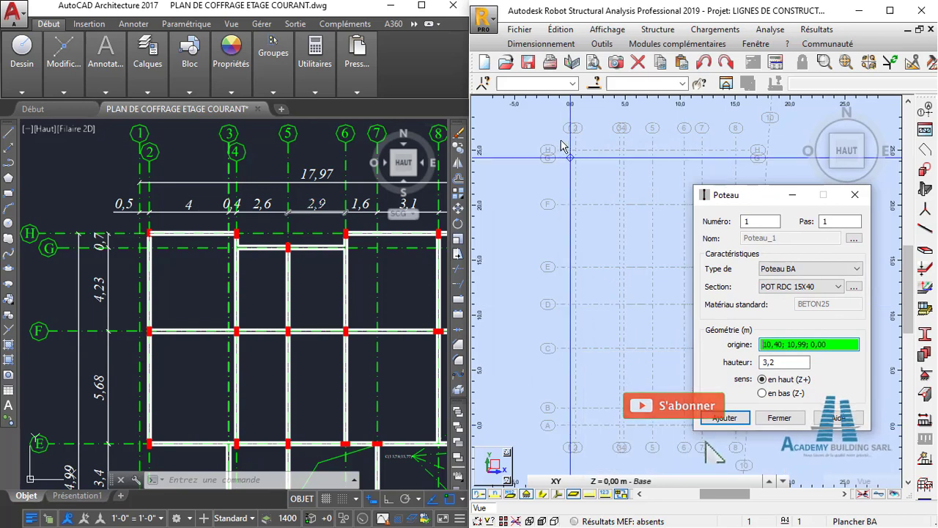
- Minimize the column definition and place the first POT RDC 15X40 column at the intersection of axes H and 2
left_click(553, 204)
scroll(553, 204, "up", 2)
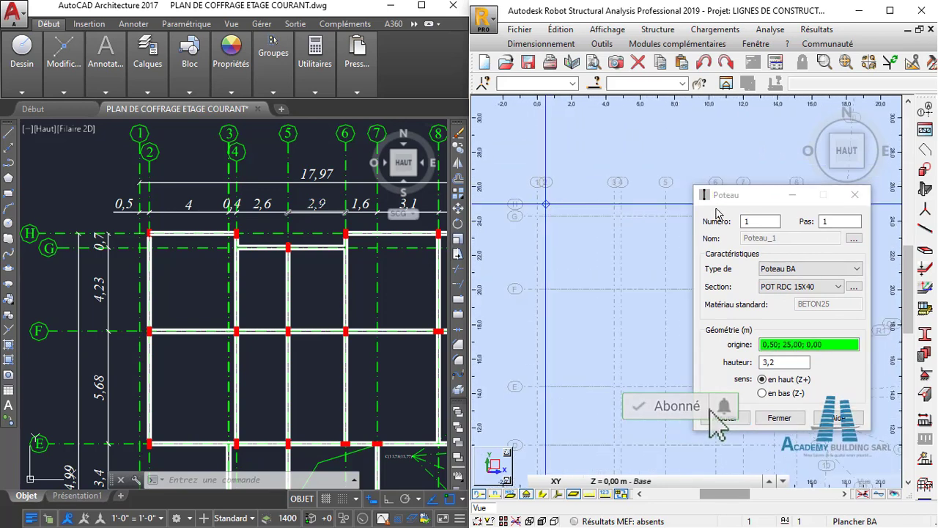
left_click(791, 195)
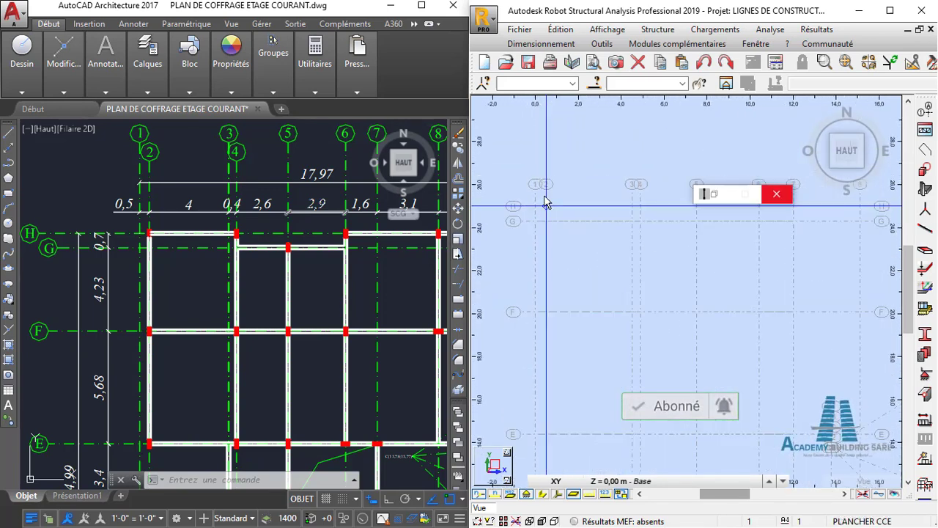
scroll(561, 205, "up", 3)
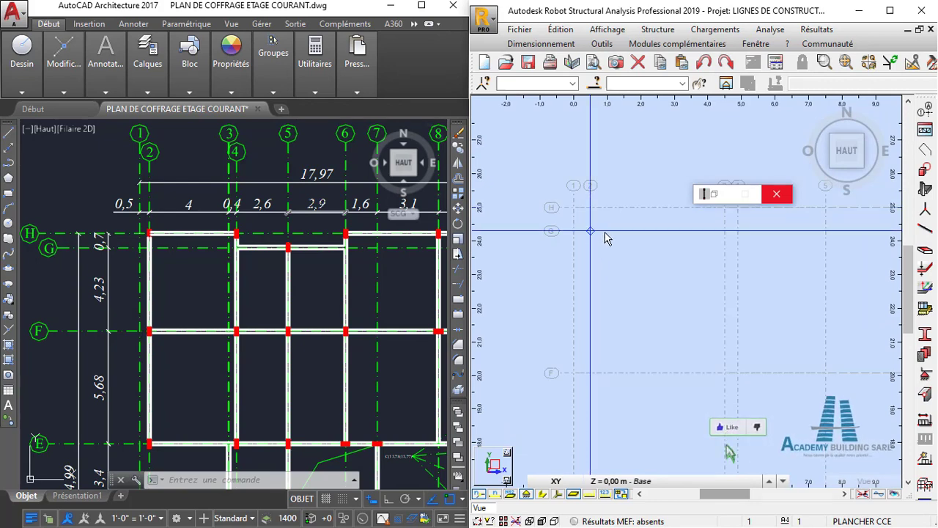
middle_click_drag(604, 233, 594, 242)
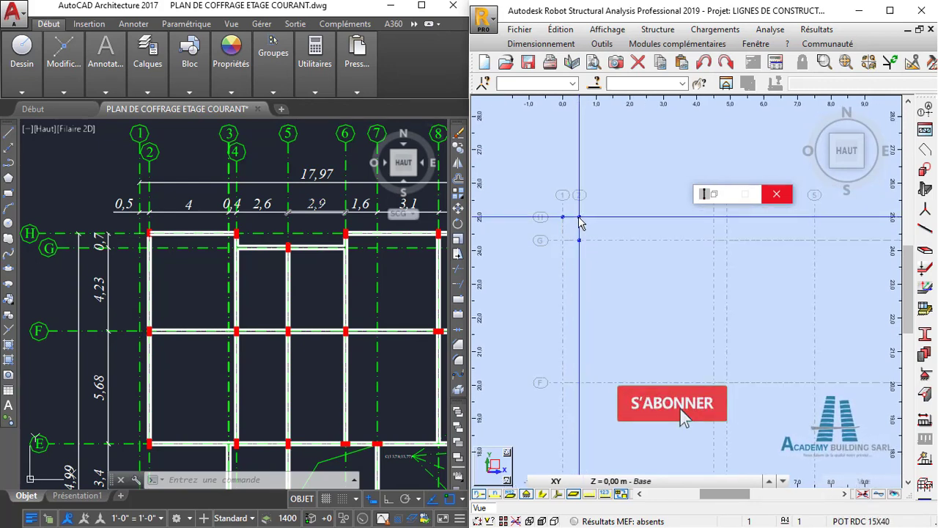
left_click(579, 217)
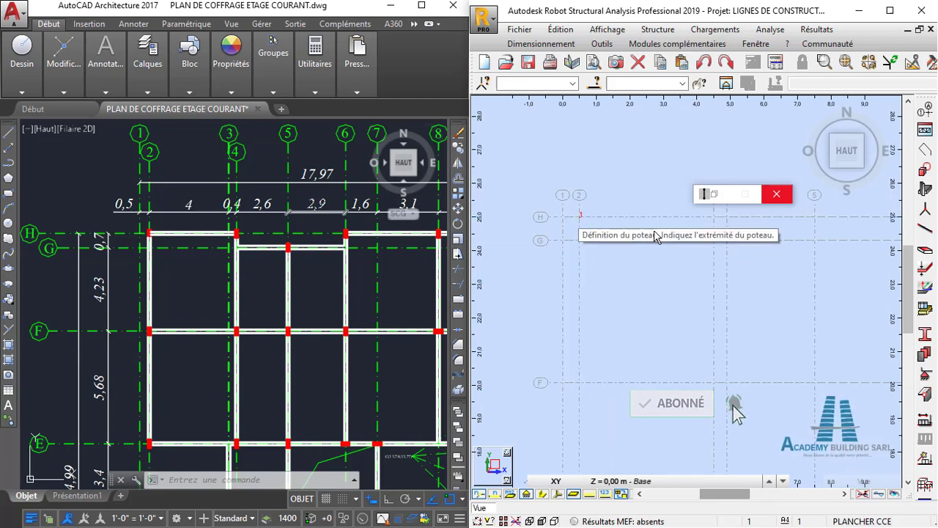
- Place POT RDC 15X40 columns along axis H at its intersections with axes 4 and 6
middle_click_drag(638, 265, 614, 297)
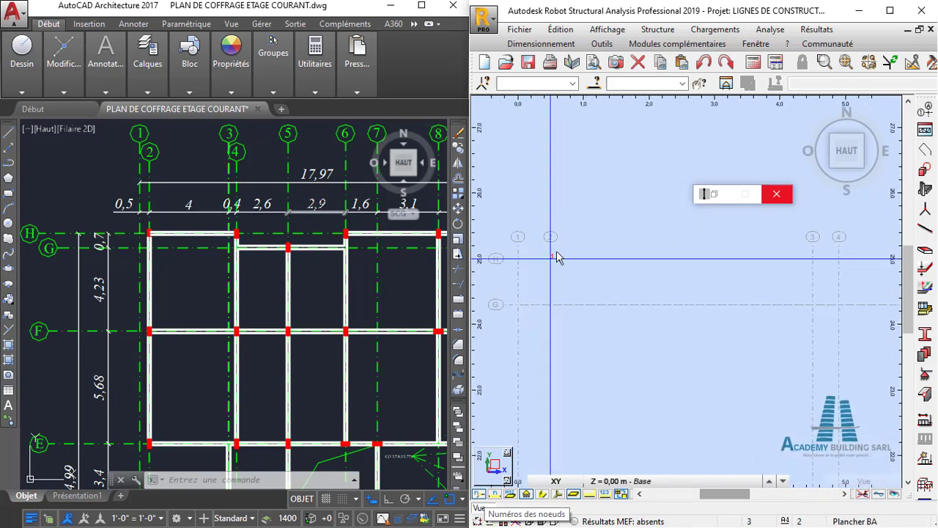
scroll(557, 253, "up", 3)
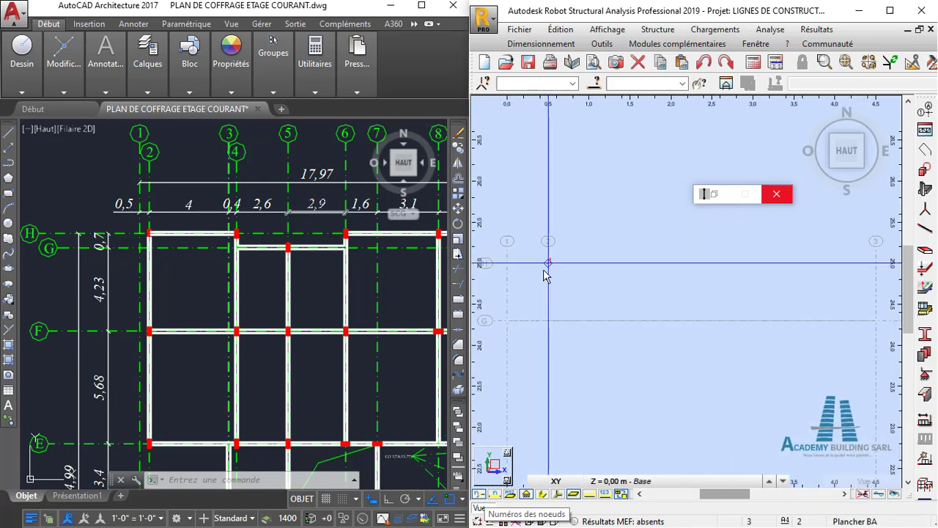
scroll(612, 301, "down", 2)
middle_click_drag(716, 317, 675, 304)
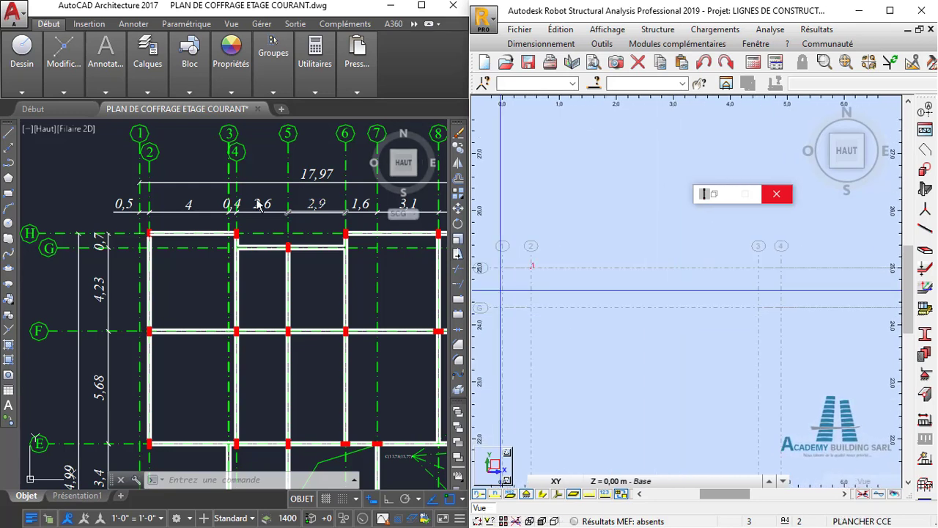
left_click(784, 271)
scroll(784, 272, "down", 1)
middle_click_drag(783, 271, 640, 270)
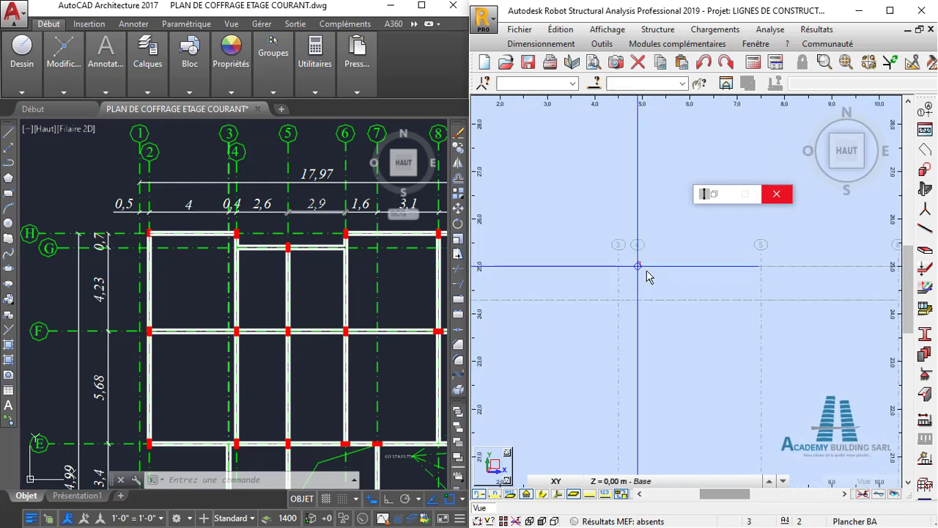
middle_click_drag(782, 292, 674, 306)
scroll(681, 305, "down", 1)
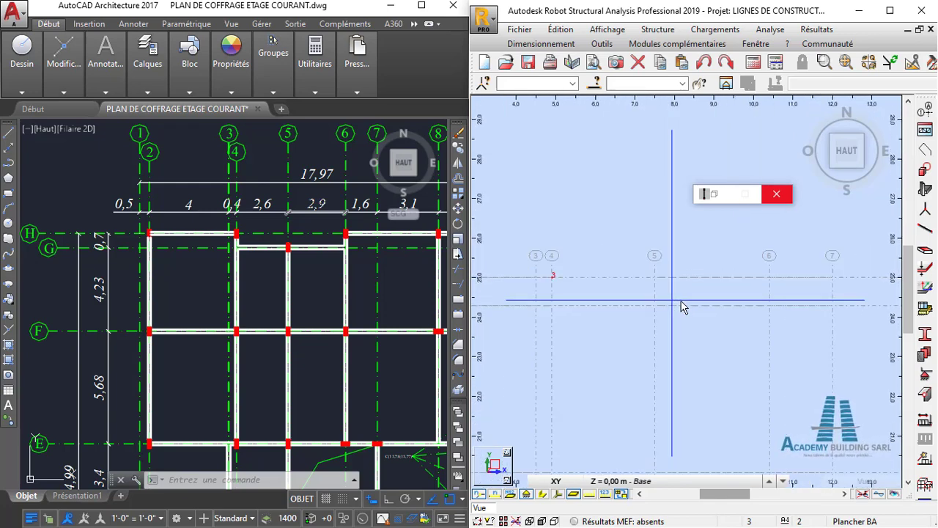
left_click(761, 281)
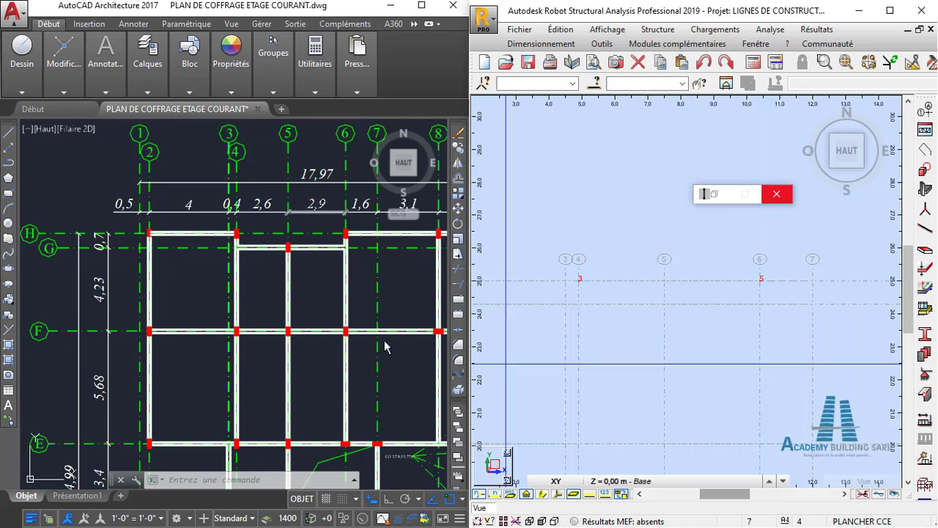
- Following the AutoCAD plan, place columns along axis H at its intersections with axes 8 and 10
scroll(267, 333, "down", 2)
middle_click_drag(358, 331, 257, 320)
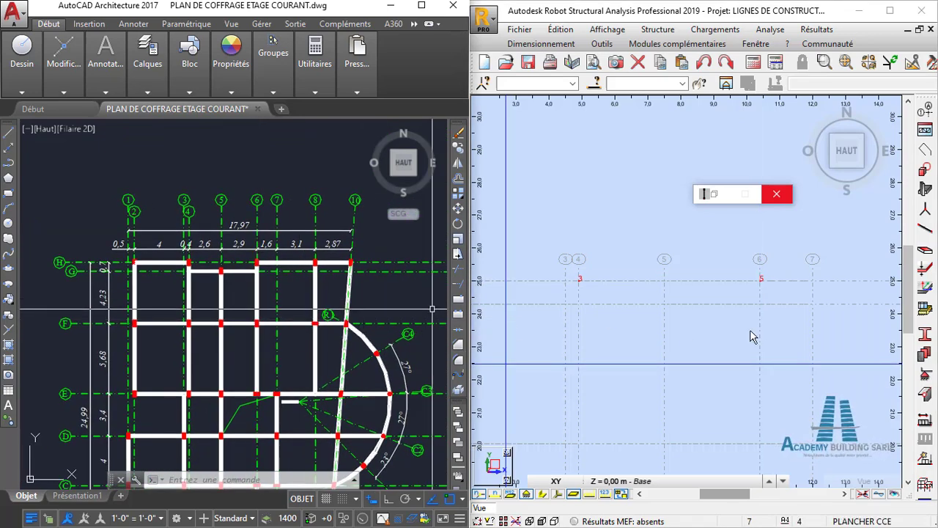
middle_click_drag(831, 290, 637, 315)
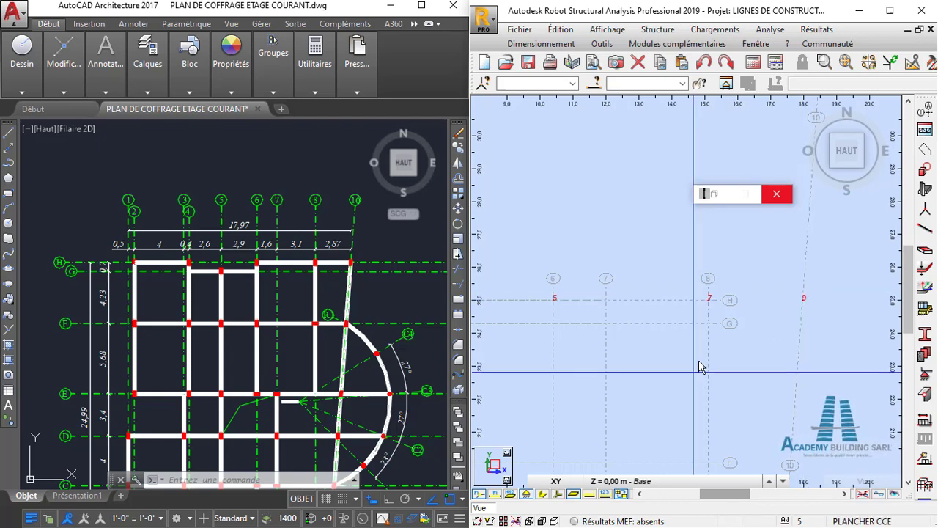
- Place a POT RDC 15X40 column at the intersection of axes G and 5
scroll(745, 316, "down", 2)
scroll(762, 306, "down", 2)
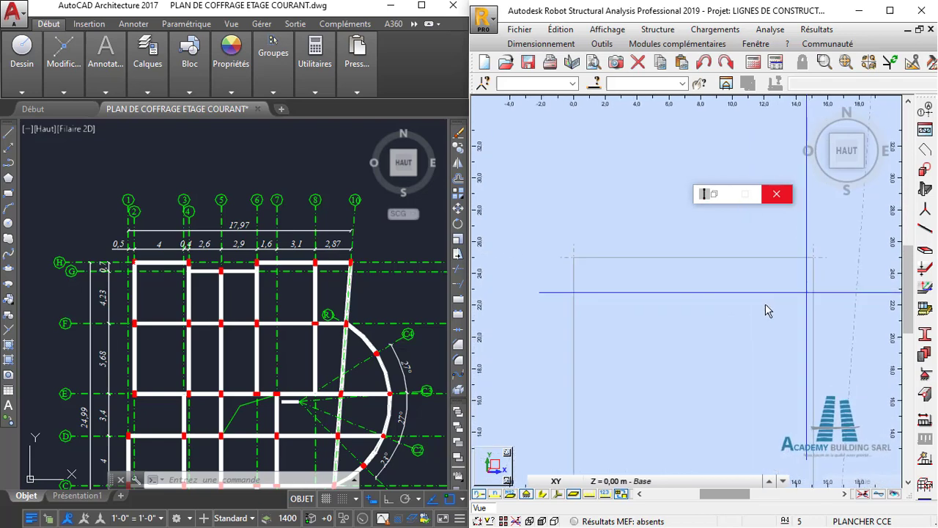
scroll(751, 291, "down", 1)
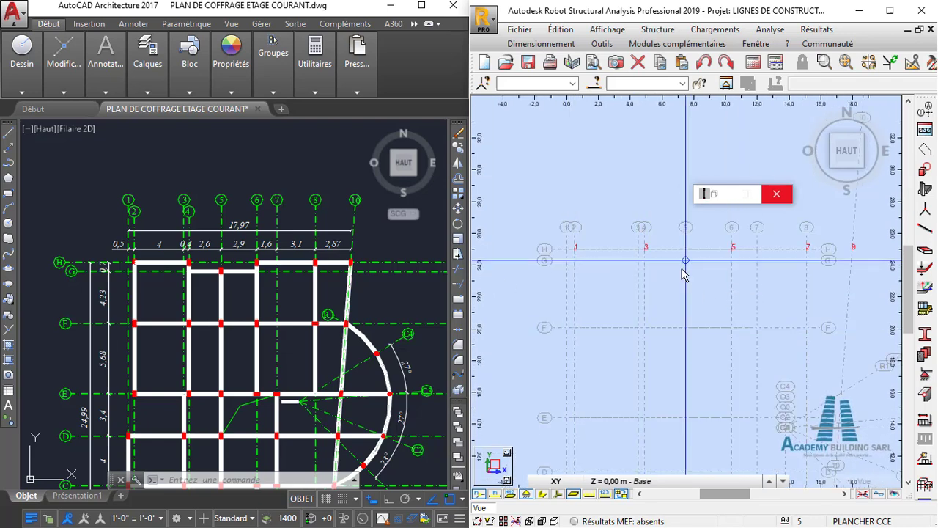
scroll(687, 267, "up", 1)
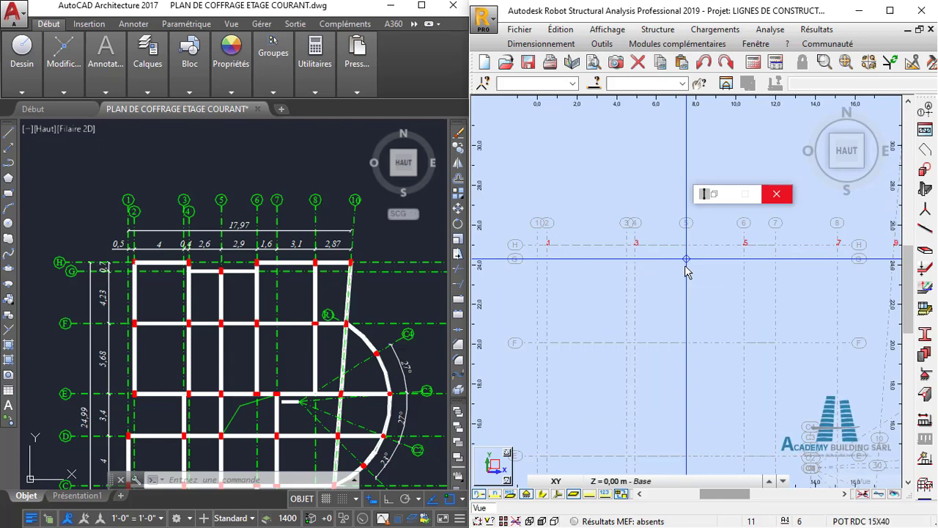
left_click(683, 276)
- Place POT RDC 15X40 columns along axis F at its intersections with axes 2, 4 and 5
middle_click_drag(671, 334, 668, 288)
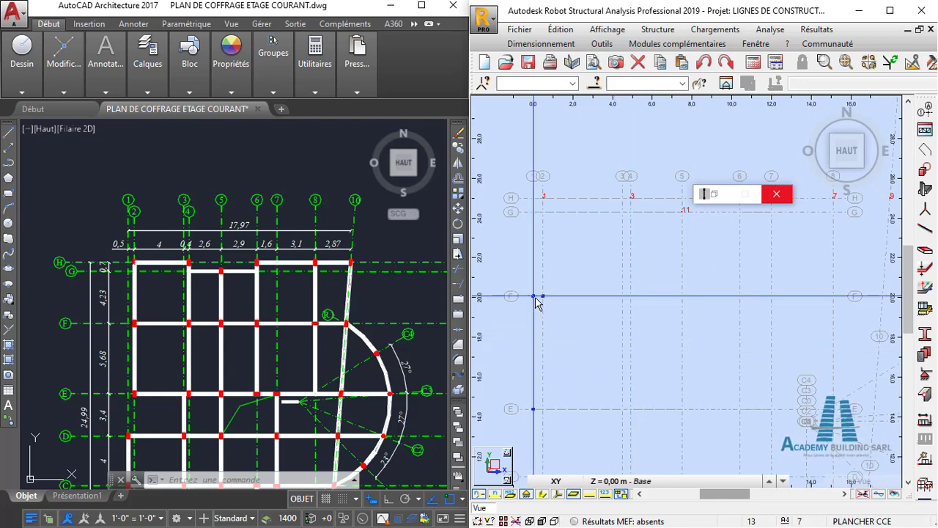
middle_click_drag(551, 302, 554, 297)
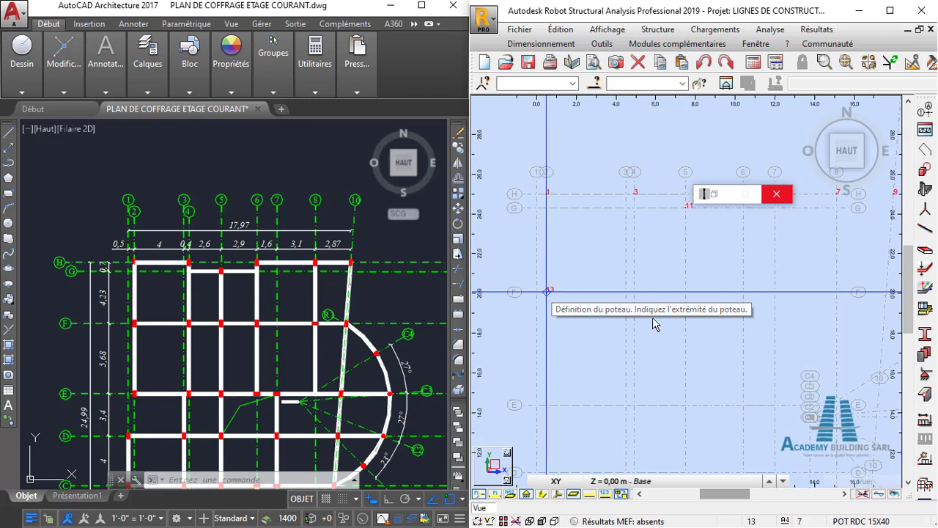
left_click(555, 297)
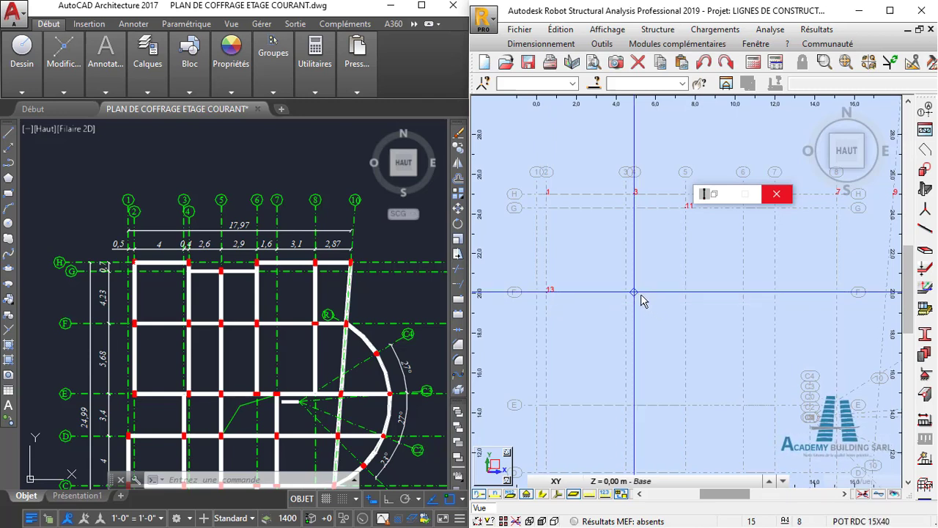
left_click(641, 295)
middle_click_drag(707, 306, 651, 316)
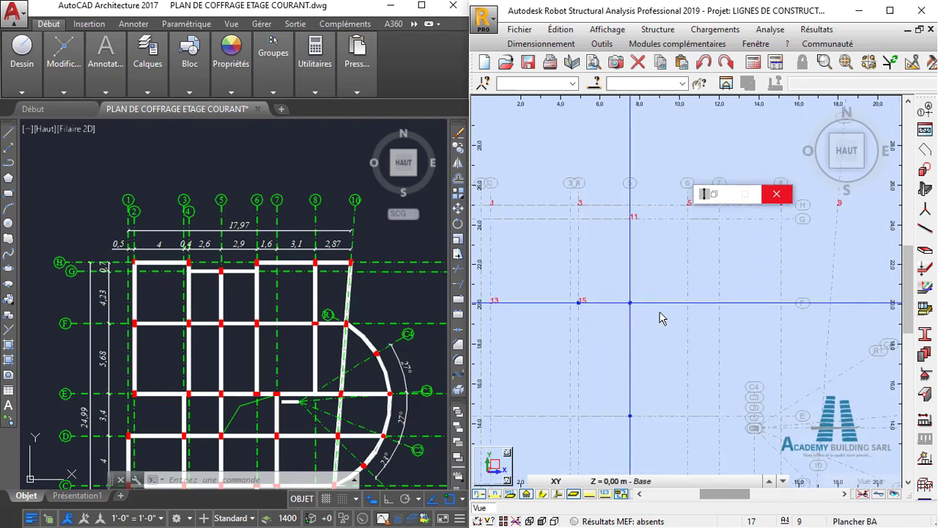
left_click(662, 318)
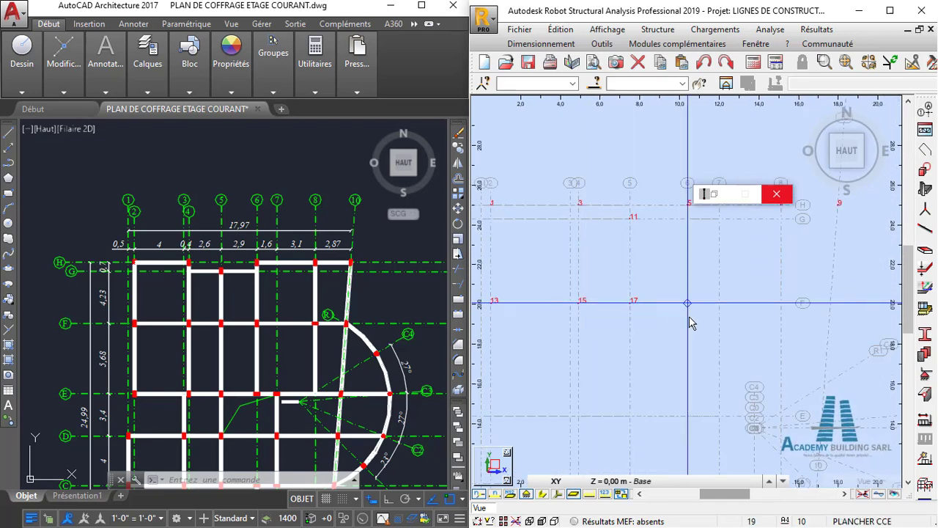
- Place columns along axis F at its intersections with axes 8 and 10
middle_click_drag(730, 318, 723, 352)
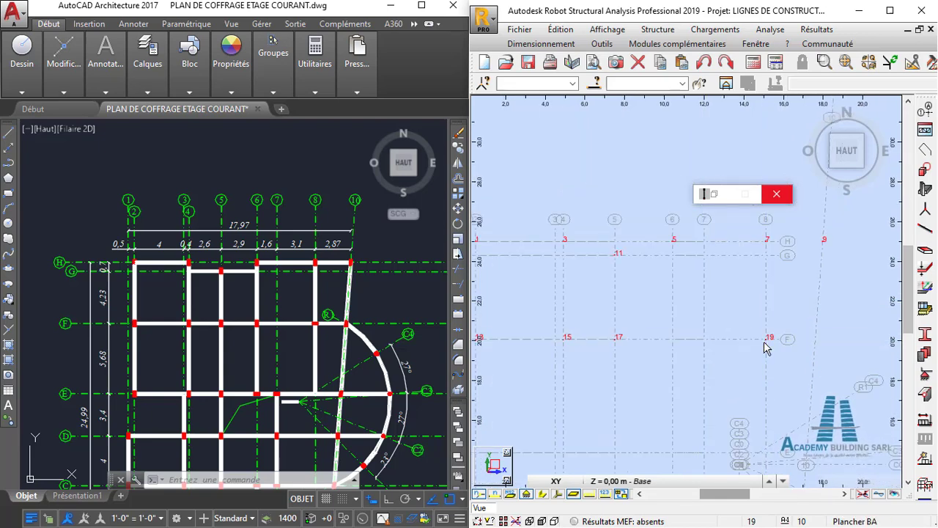
middle_click_drag(768, 344, 682, 334)
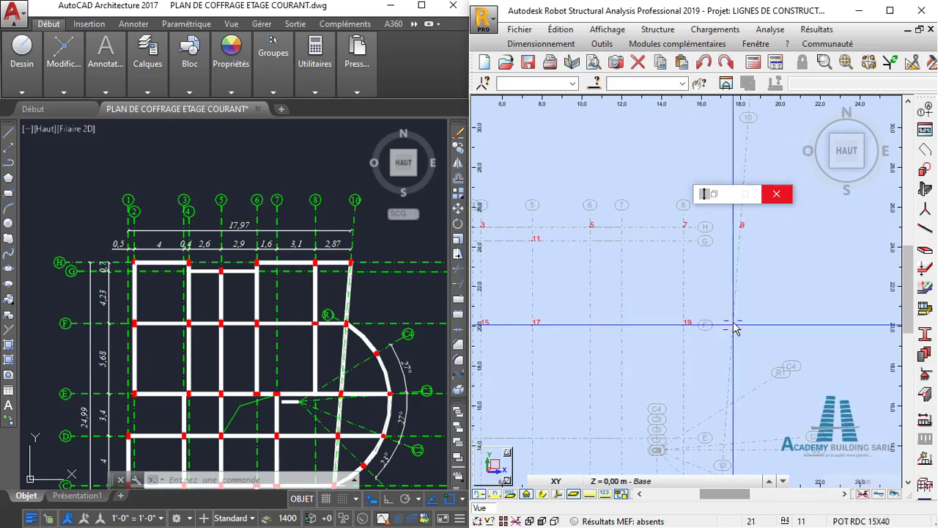
scroll(735, 329, "down", 2)
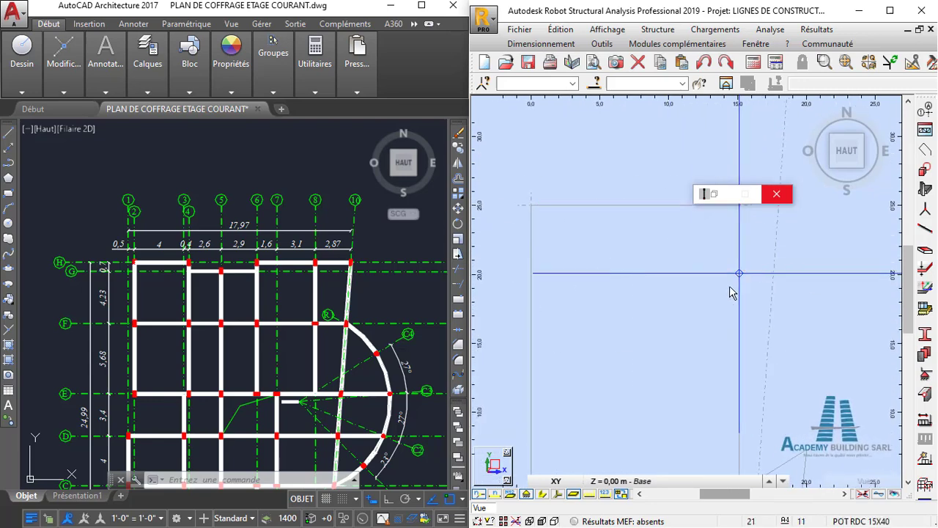
middle_click_drag(593, 351, 601, 324)
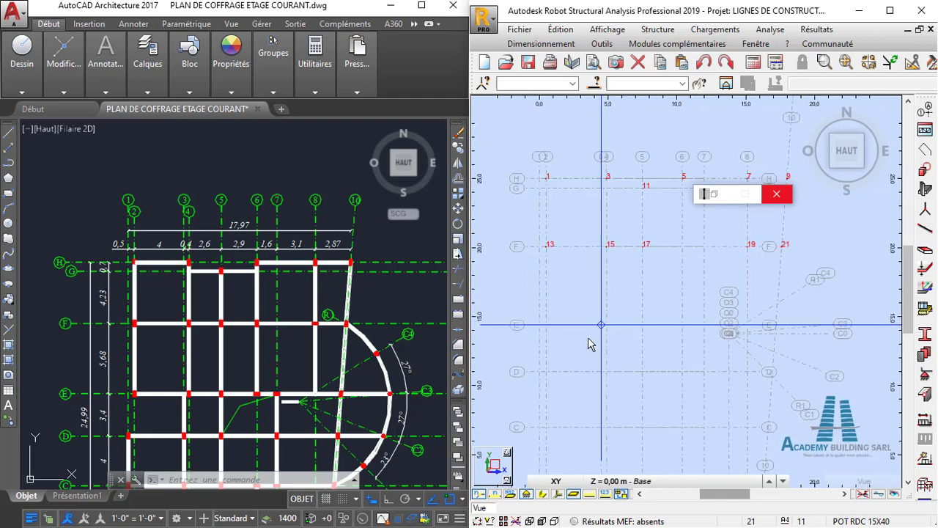
- Check row E on the AutoCAD plan and place a column at the intersection of axes E and 2 in Robot
left_click(367, 362)
scroll(367, 359, "down", 2)
scroll(330, 393, "up", 4)
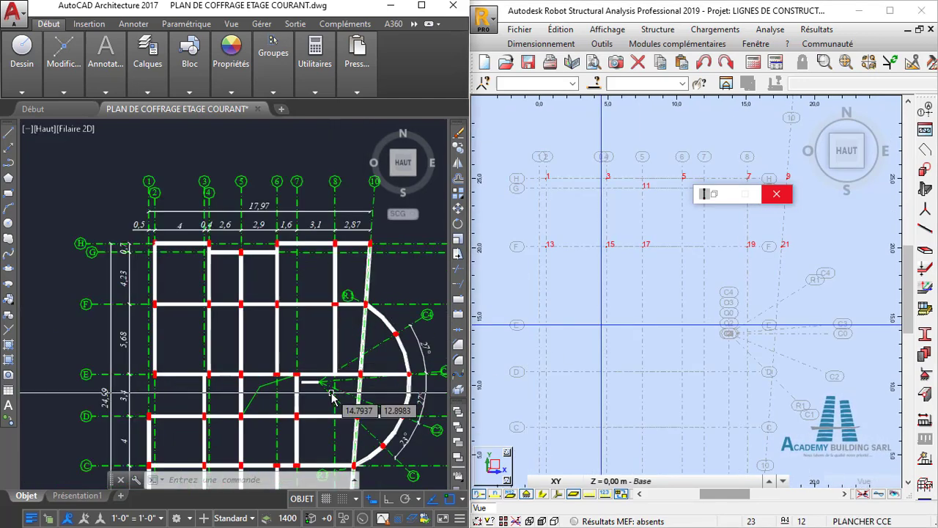
middle_click_drag(334, 387, 333, 375)
scroll(334, 380, "up", 2)
scroll(363, 333, "down", 4)
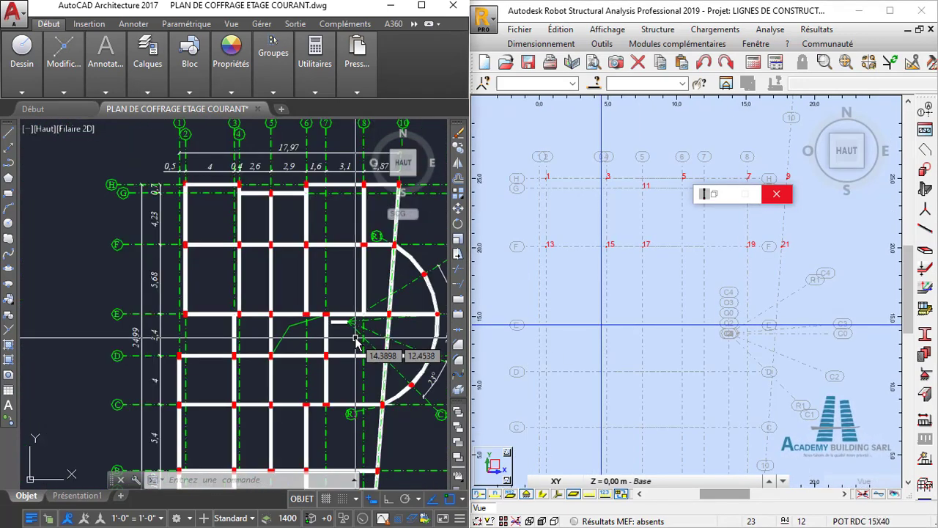
middle_click_drag(353, 338, 341, 337)
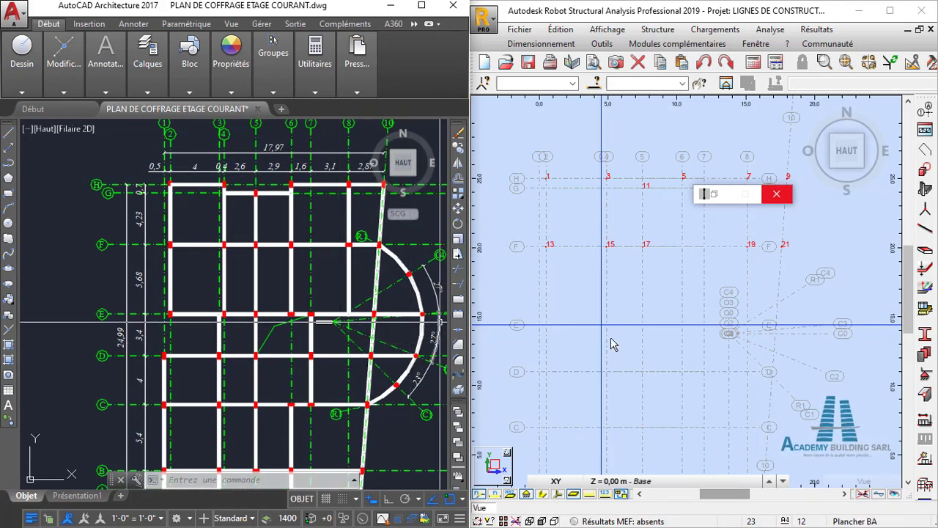
scroll(554, 327, "up", 3)
scroll(555, 327, "down", 2)
middle_click_drag(555, 327, 590, 311)
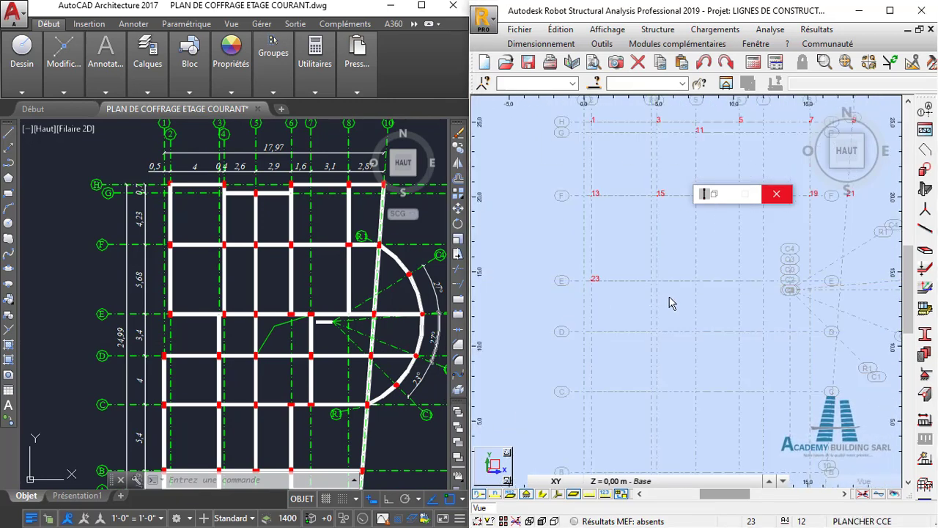
- Place POT RDC 15X40 columns along axis E at its intersections with axes 4 and 5
middle_click_drag(670, 304, 623, 349)
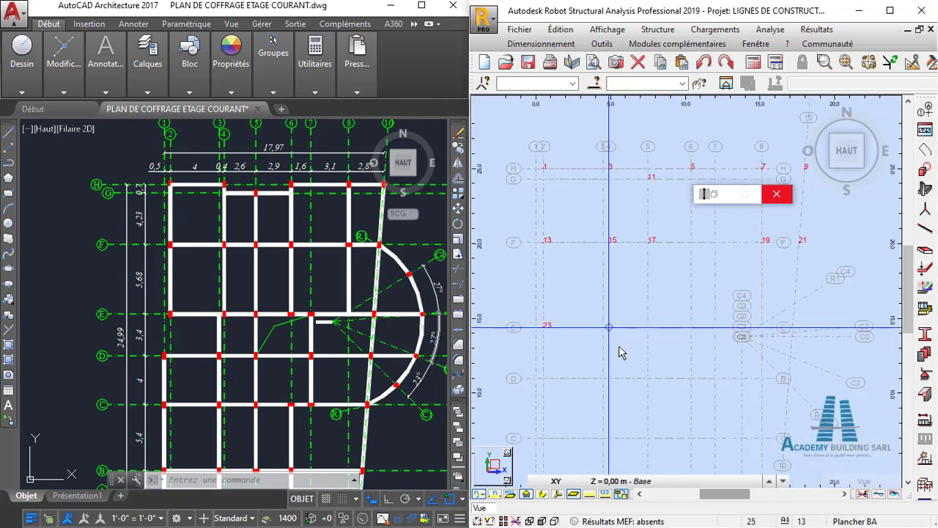
scroll(615, 354, "up", 2)
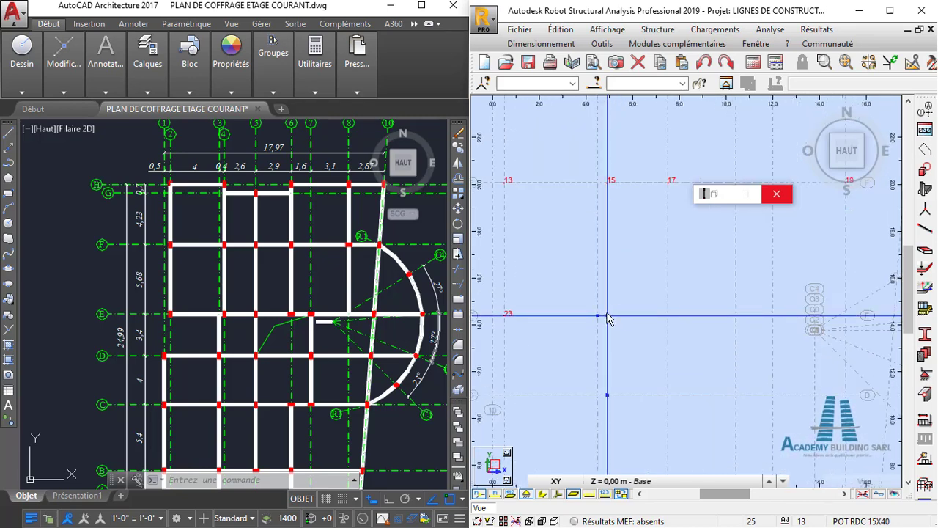
left_click(607, 314)
scroll(711, 320, "down", 1)
middle_click_drag(711, 319, 687, 314)
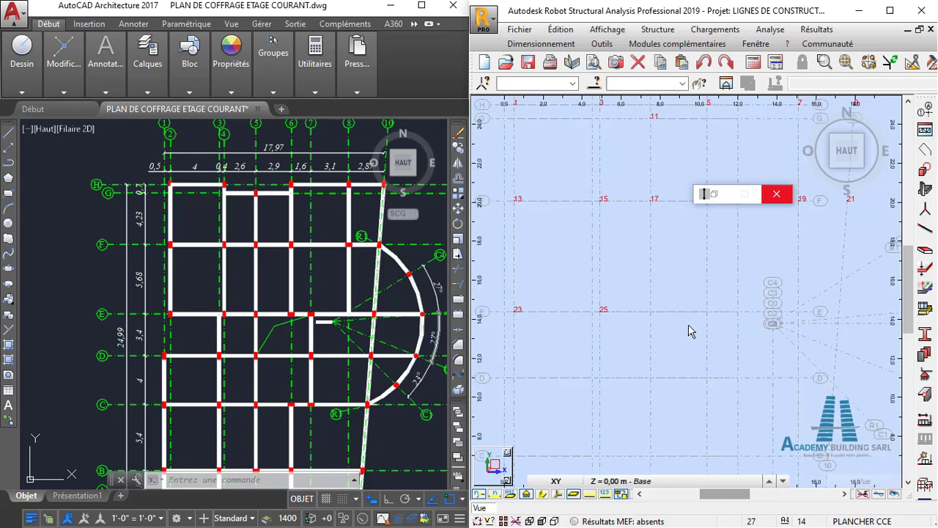
scroll(688, 324, "down", 1)
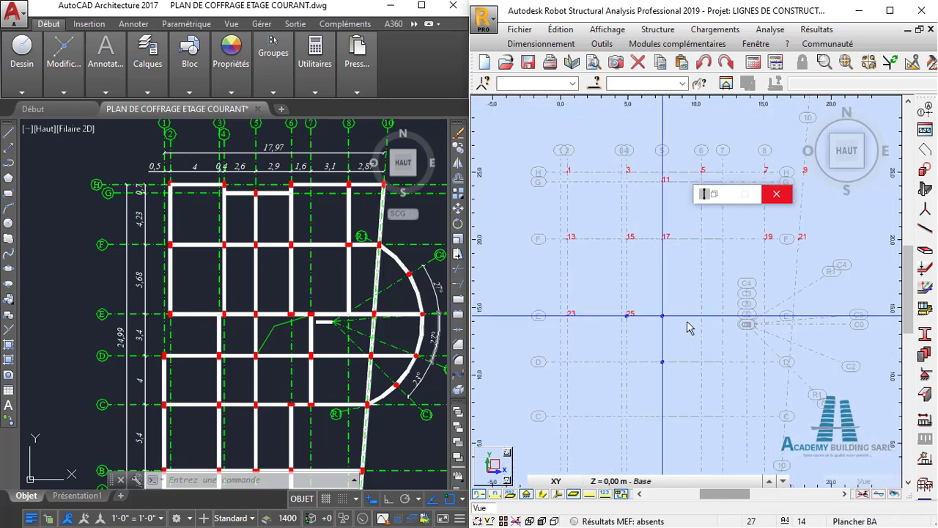
left_click(688, 327)
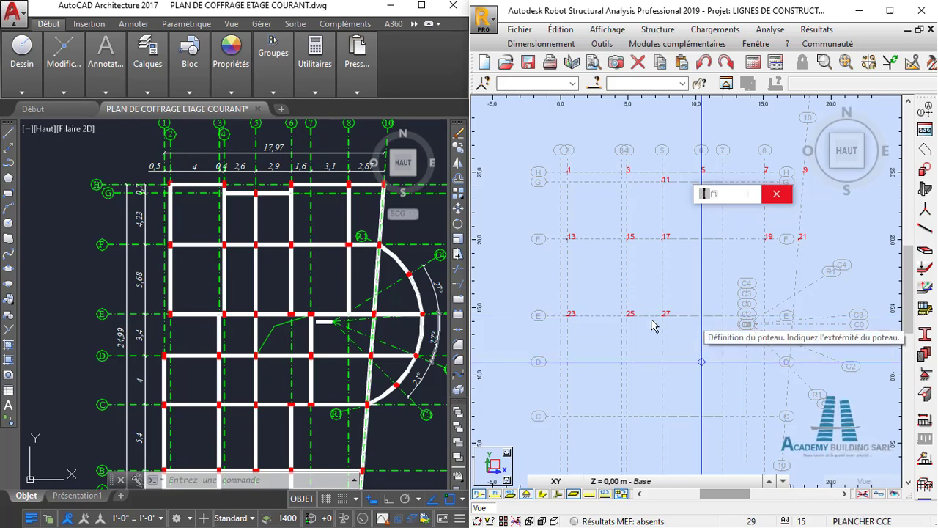
- Place columns along axis E at its intersections with axes 6 and 10
left_click(702, 317)
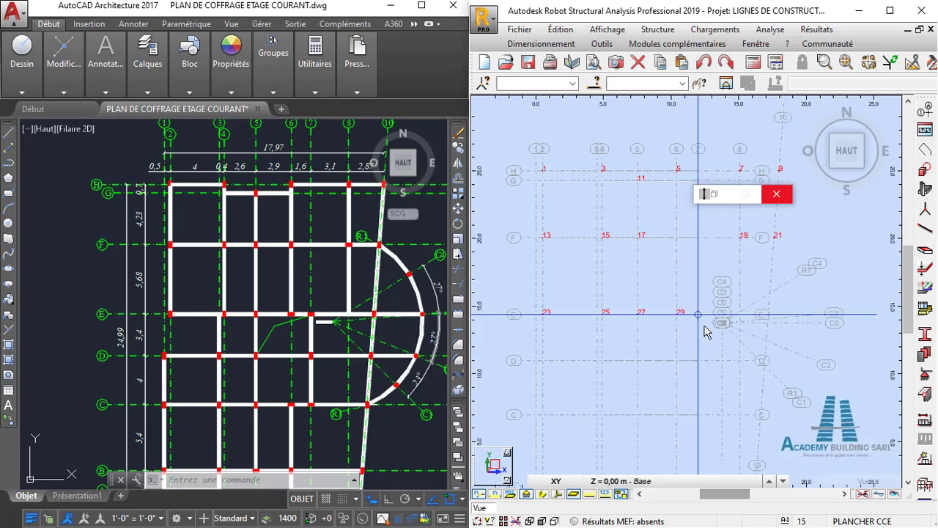
scroll(762, 328, "up", 3)
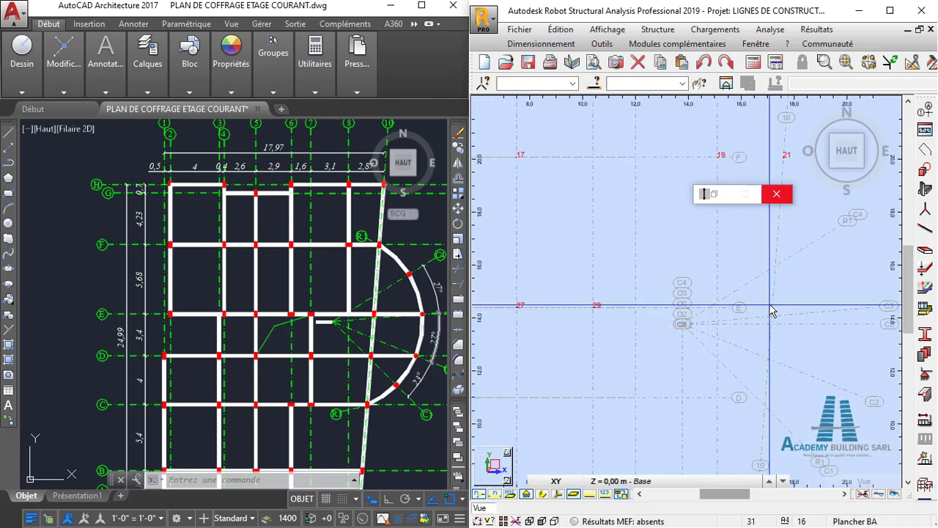
left_click(770, 309)
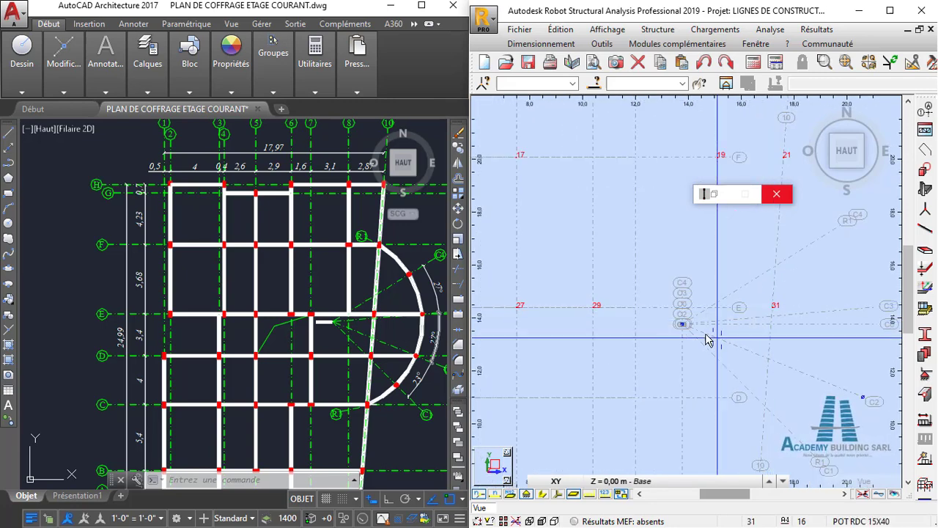
- Place POT RDC 15X40 columns along axis D at its intersections with axes 1 and 3
scroll(707, 332, "down", 2)
middle_click_drag(706, 332, 773, 307)
scroll(763, 319, "down", 1)
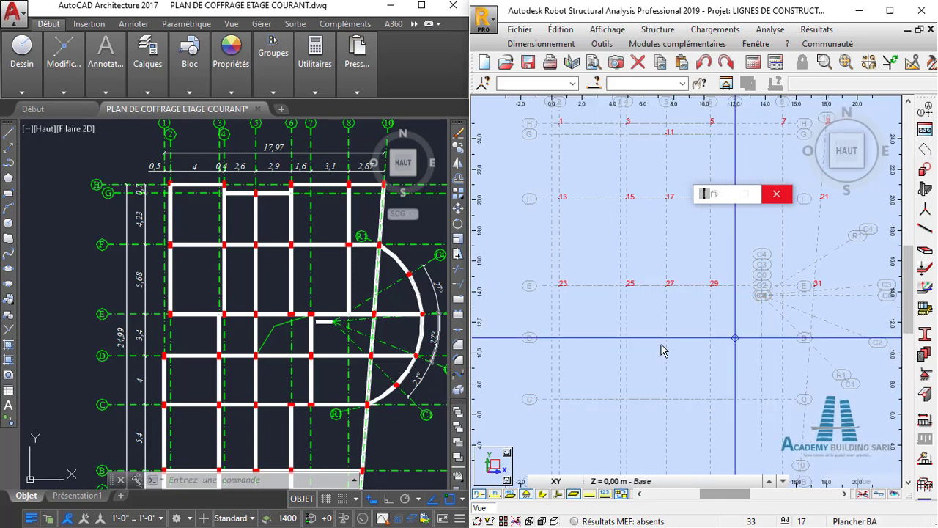
middle_click_drag(645, 344, 643, 319)
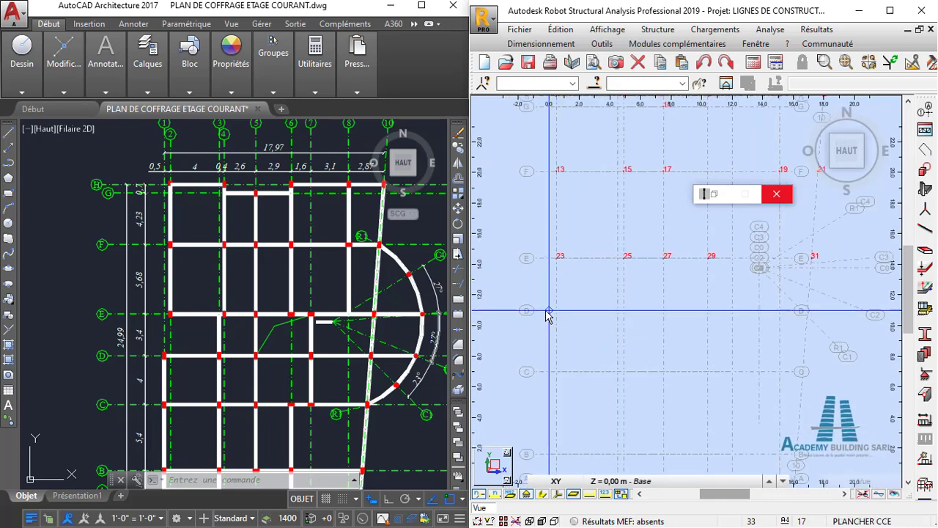
left_click(584, 317)
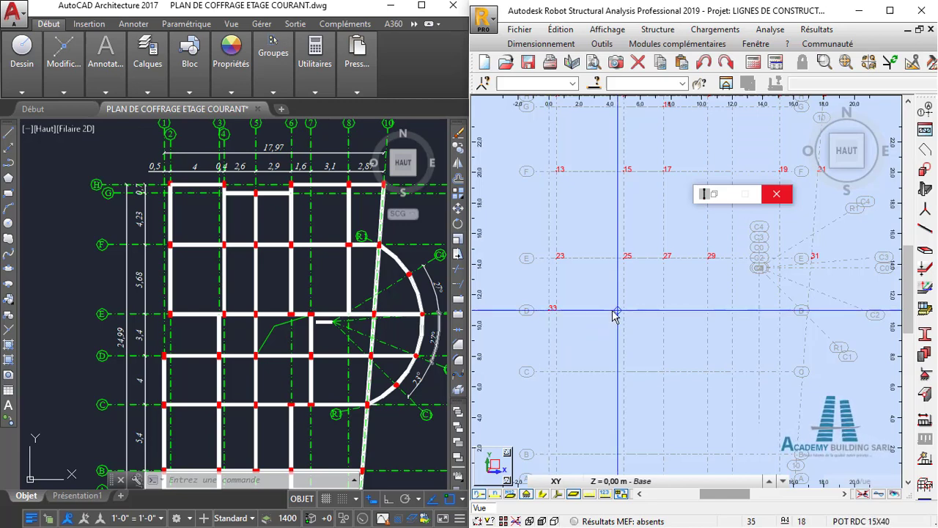
left_click(618, 310)
- Complete row D with columns at its intersections with axes 5, 7 and 10
scroll(635, 331, "up", 2)
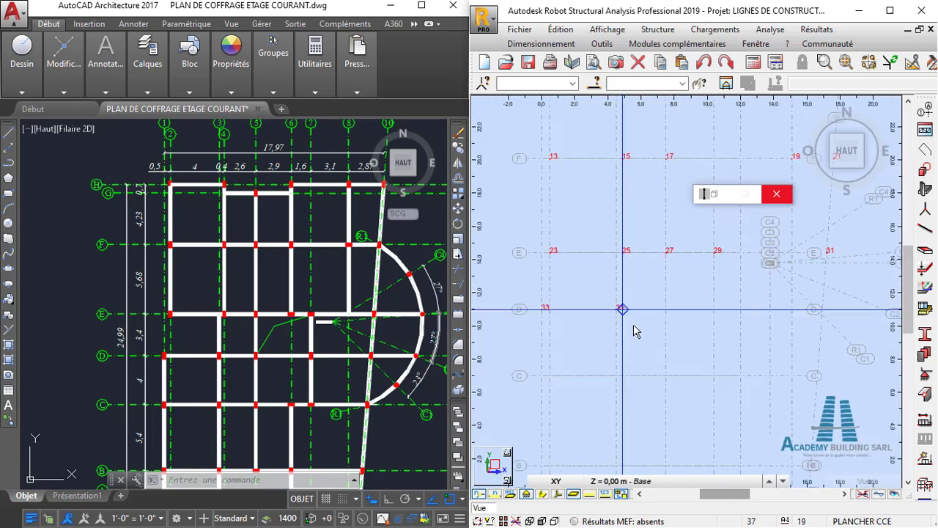
middle_click_drag(635, 332, 622, 303)
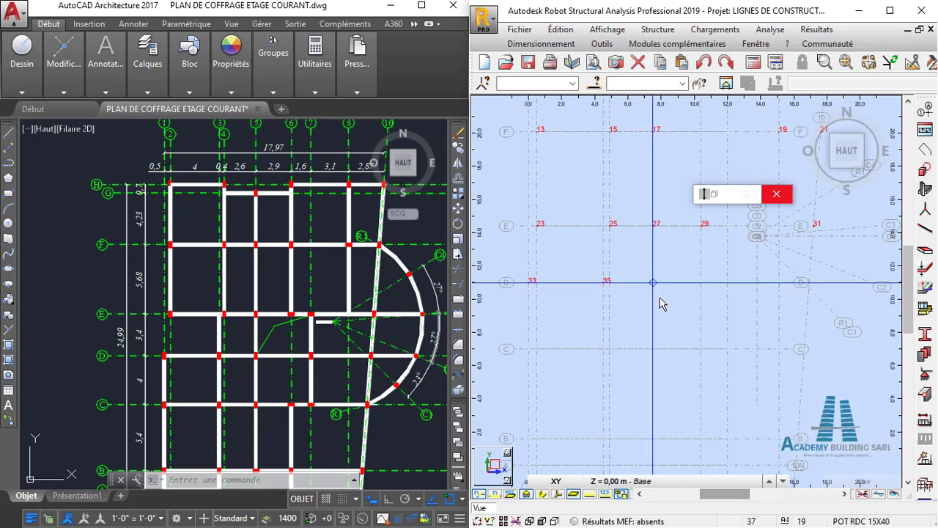
scroll(659, 298, "down", 1)
middle_click_drag(659, 298, 651, 335)
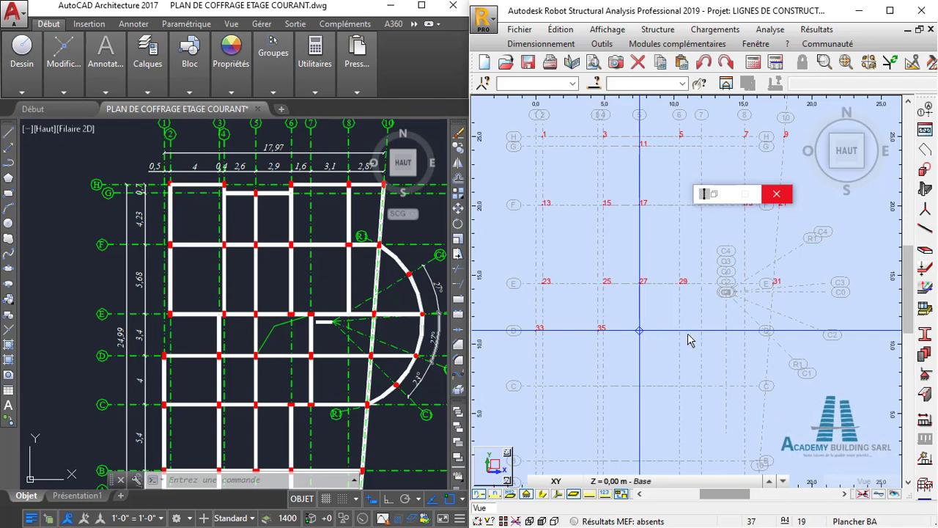
scroll(682, 339, "up", 1)
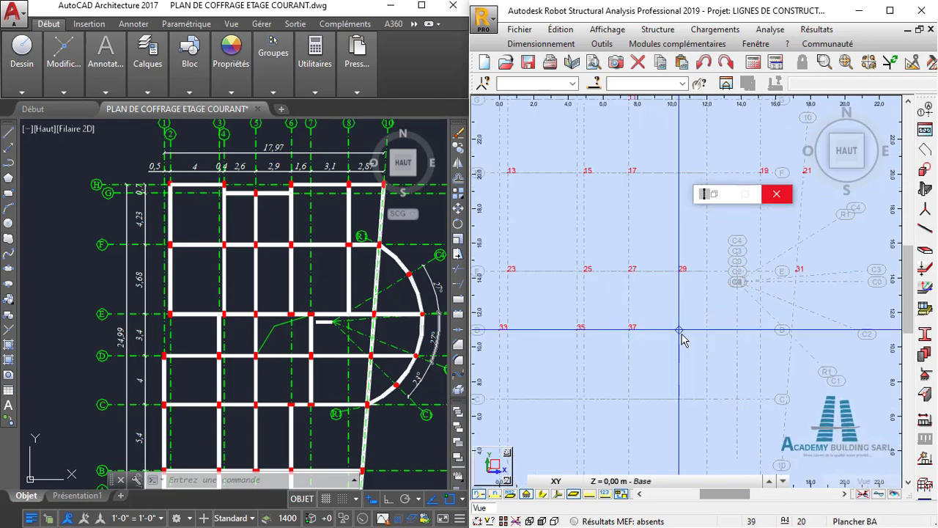
scroll(710, 342, "down", 1)
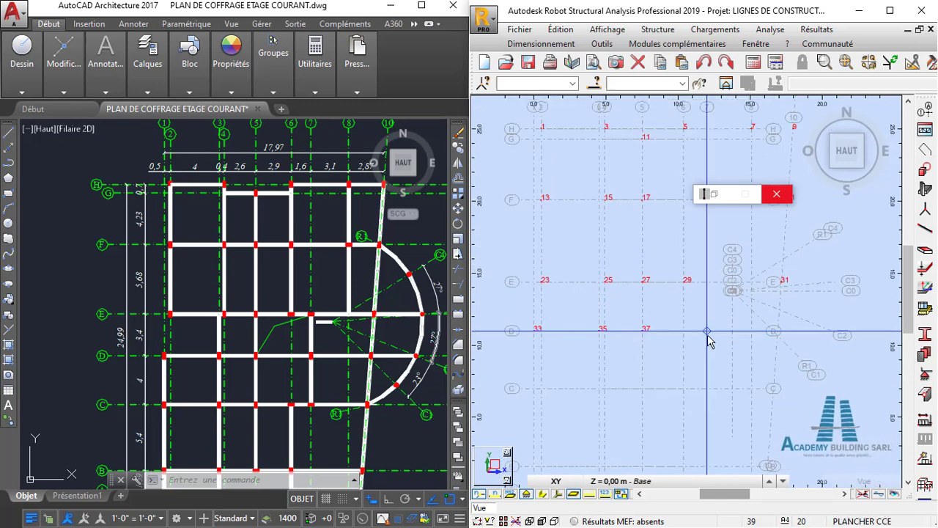
left_click(718, 348)
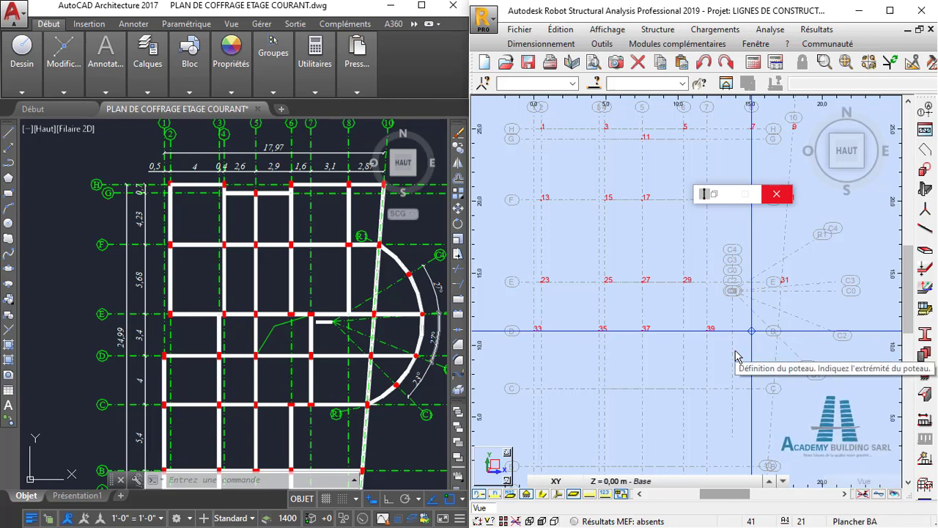
scroll(781, 336, "up", 2)
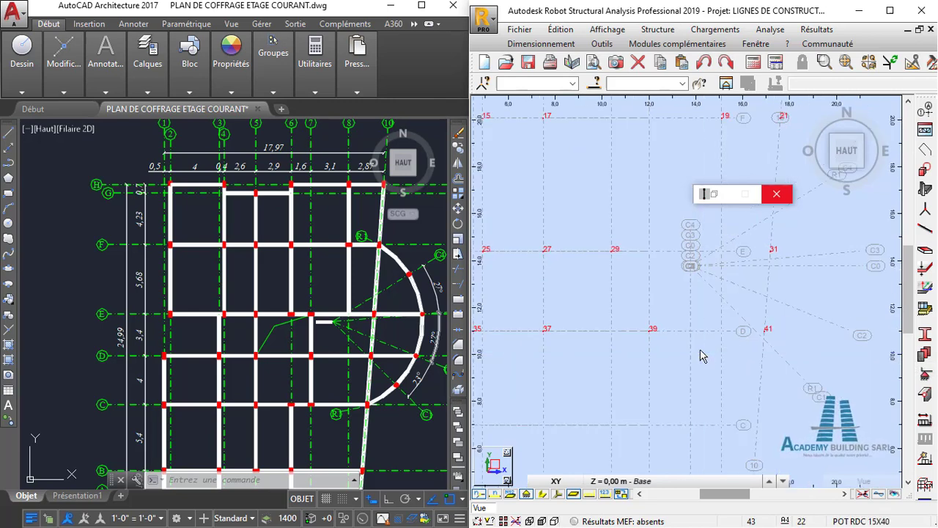
- Place columns along axis C at its intersections with axes 1 and 3
scroll(730, 327, "down", 1)
scroll(729, 321, "down", 1)
middle_click_drag(715, 332, 753, 291)
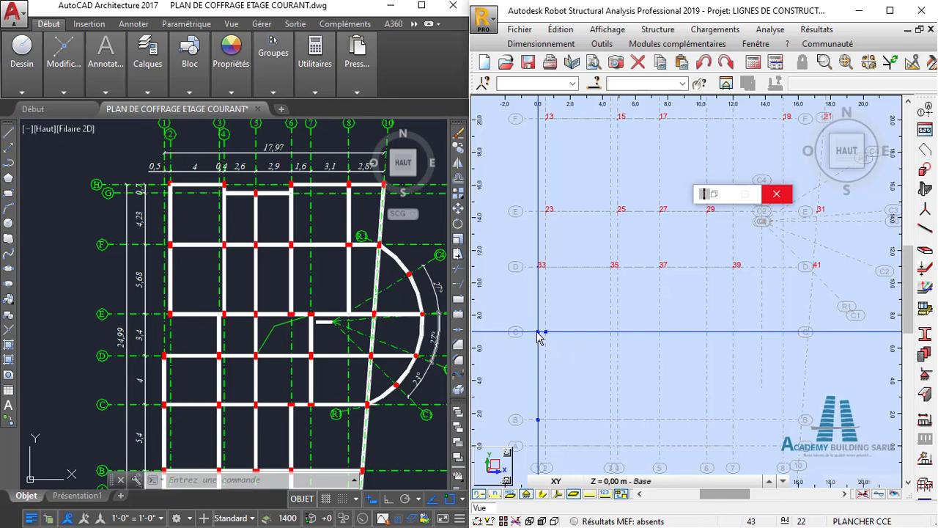
scroll(609, 331, "up", 2)
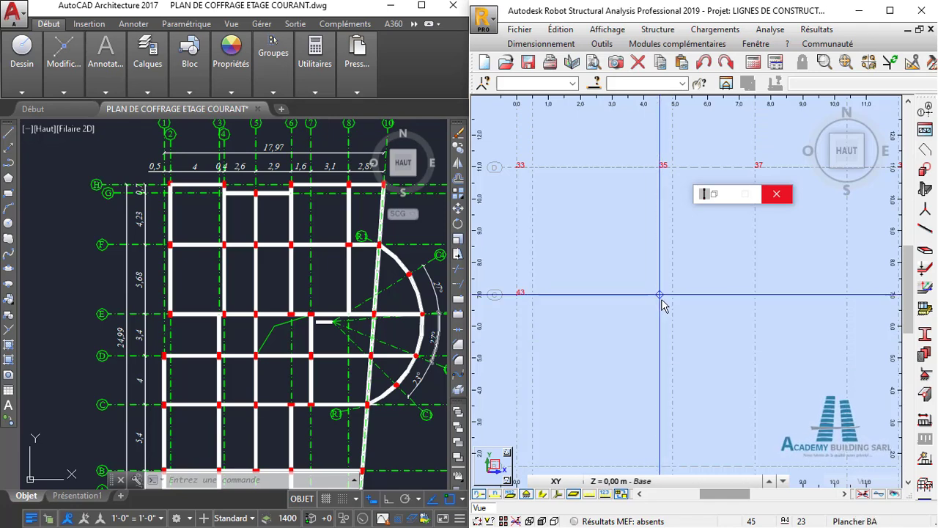
- Place POT RDC 15X40 columns along axis C at its intersections with axes 5, 6 and 7
scroll(750, 327, "down", 1)
middle_click_drag(750, 327, 668, 343)
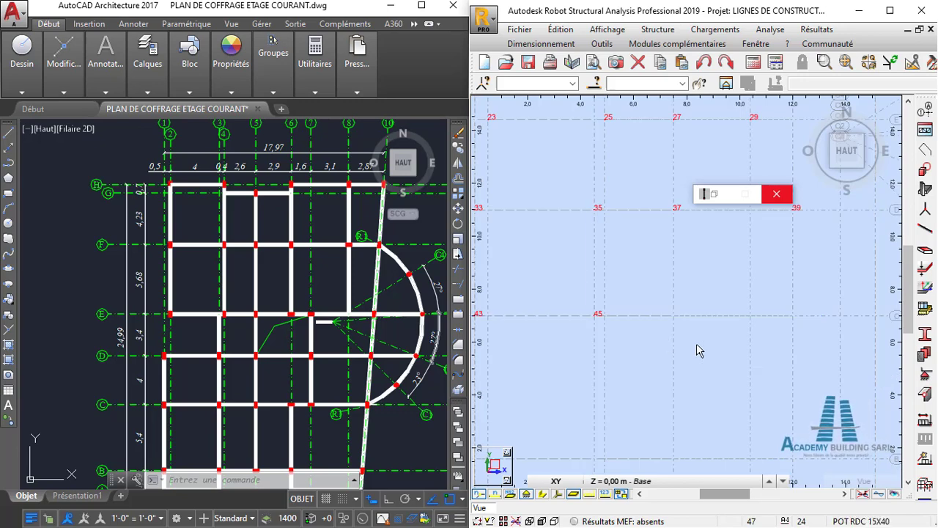
scroll(697, 345, "down", 4)
middle_click_drag(756, 335, 733, 367)
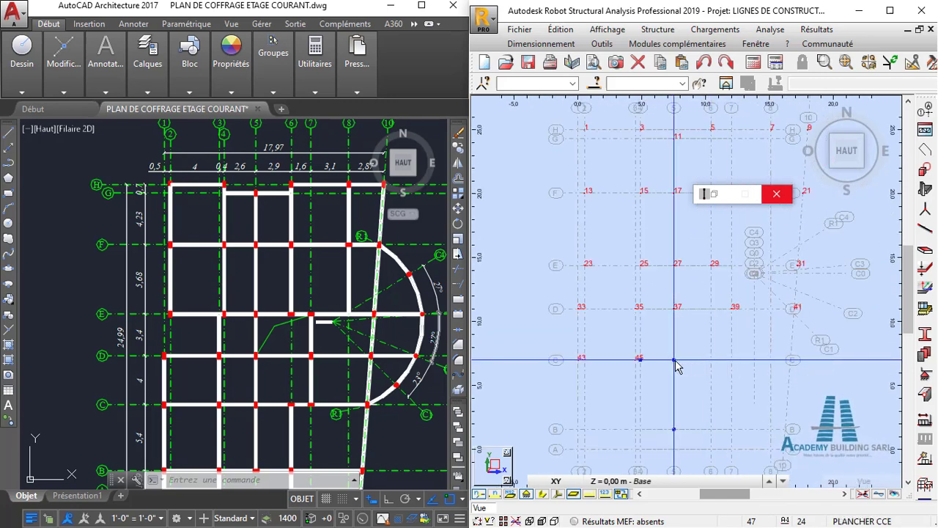
middle_click_drag(718, 373, 700, 349)
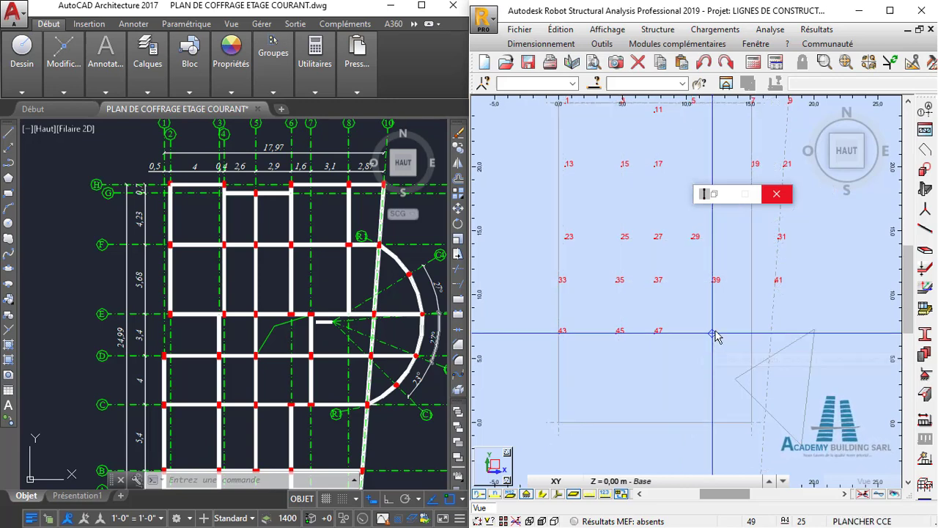
middle_click_drag(717, 338, 702, 373)
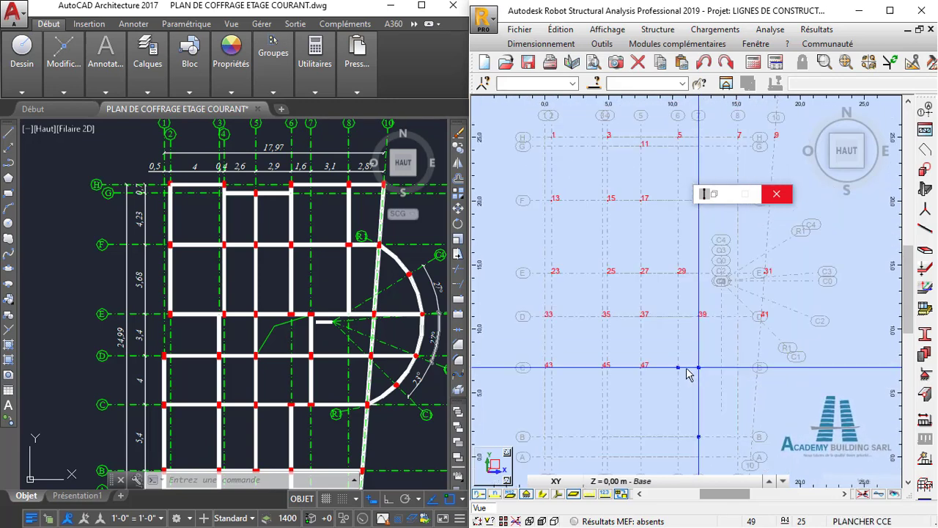
left_click(694, 378)
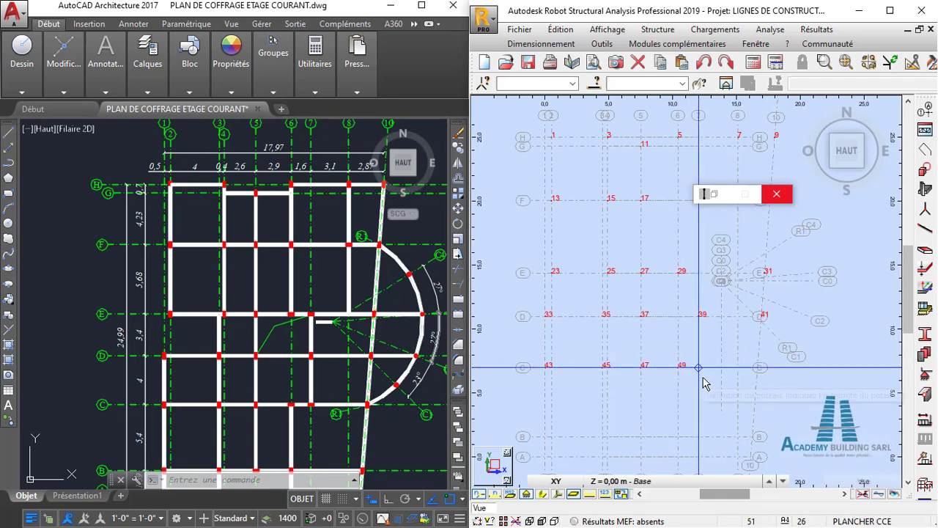
left_click(702, 381)
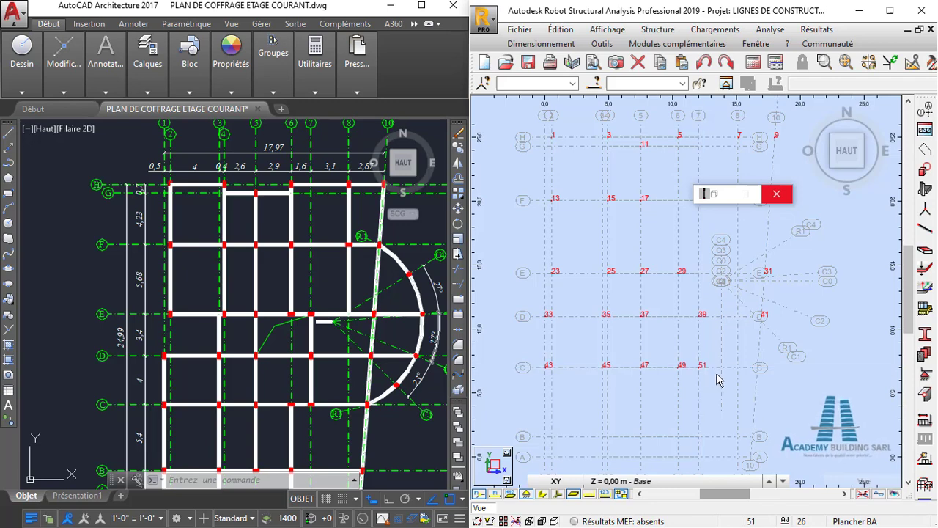
- Place a column at the intersection of axes C and 10
scroll(732, 375, "up", 2)
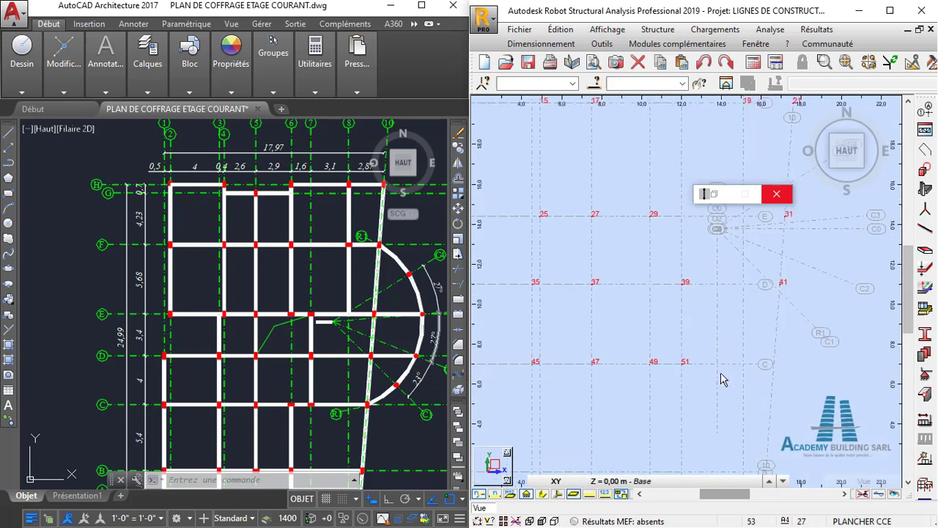
middle_click_drag(720, 373, 710, 350)
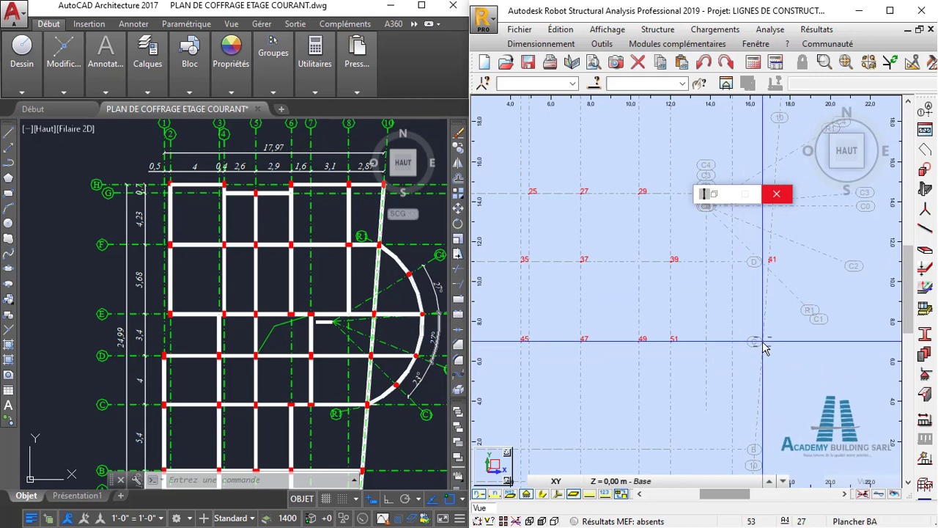
left_click(763, 342)
- Check row B on the AutoCAD plan and place a column at the intersection of axes B and 1 in Robot
scroll(688, 380, "down", 2)
middle_click_drag(689, 381, 749, 319)
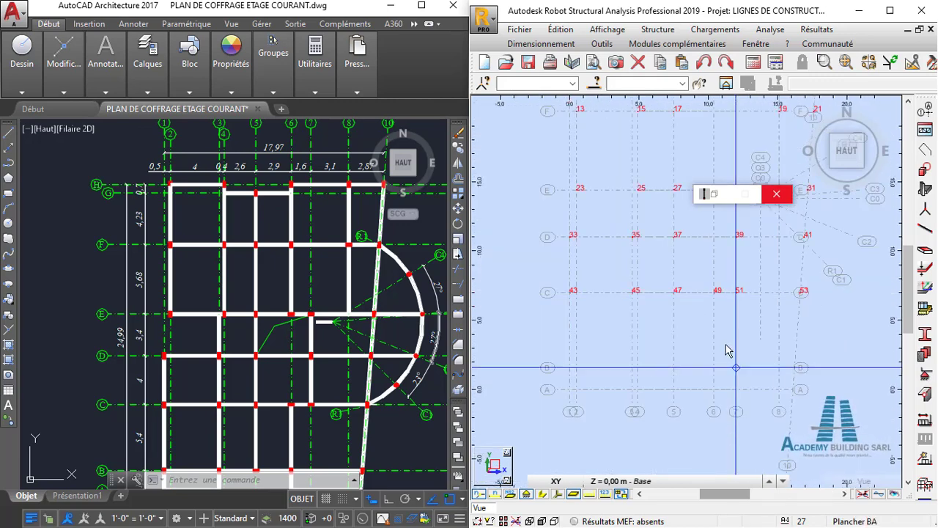
scroll(586, 381, "up", 2)
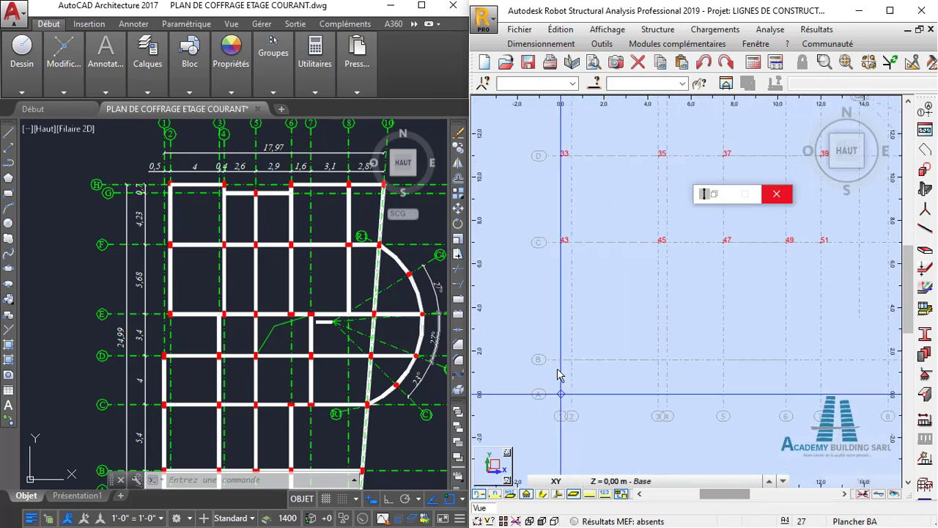
middle_click_drag(558, 375, 572, 352)
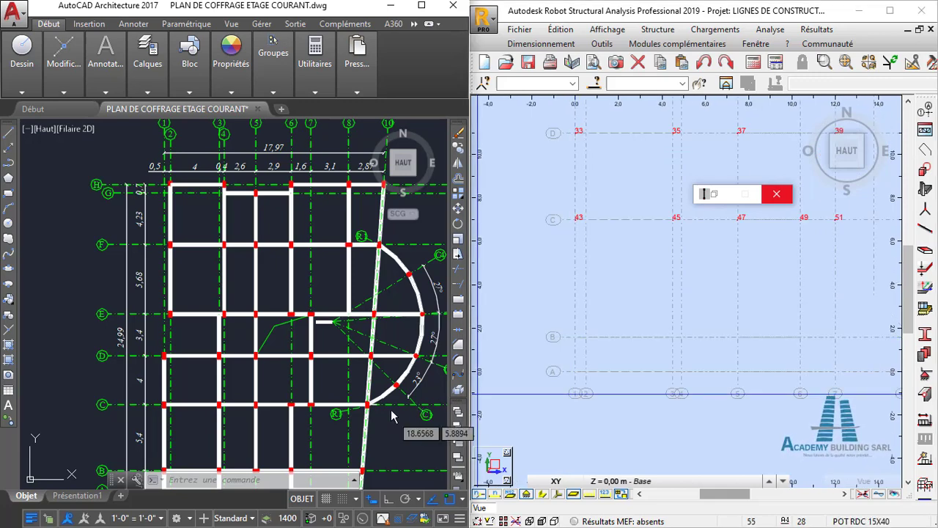
middle_click_drag(389, 418, 375, 327)
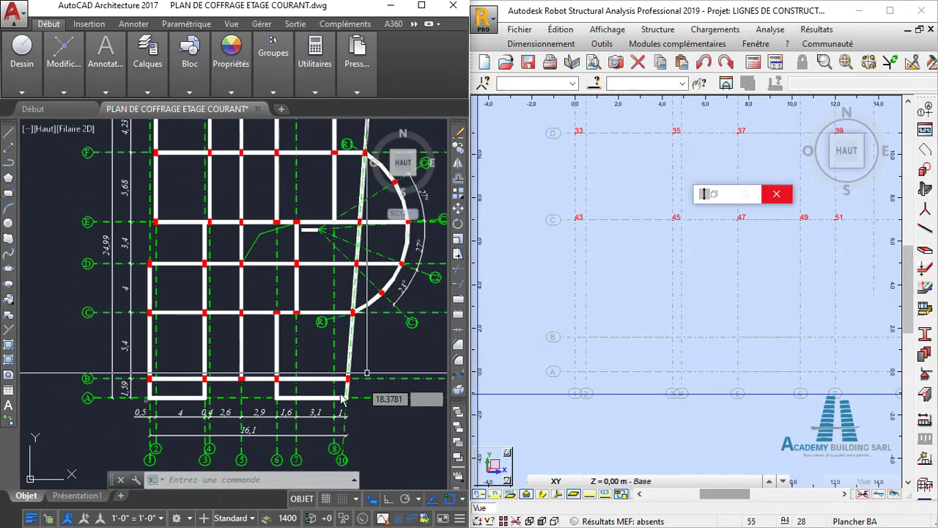
scroll(342, 398, "up", 2)
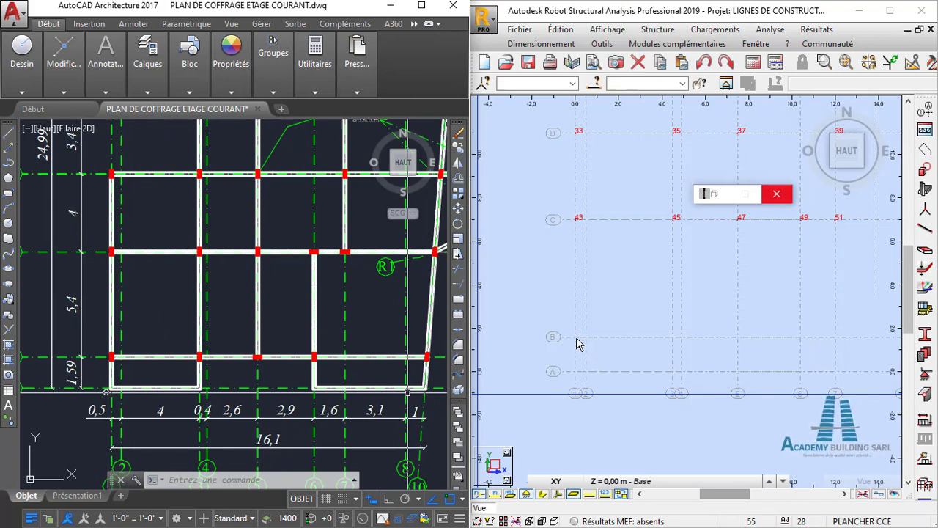
scroll(599, 349, "down", 1)
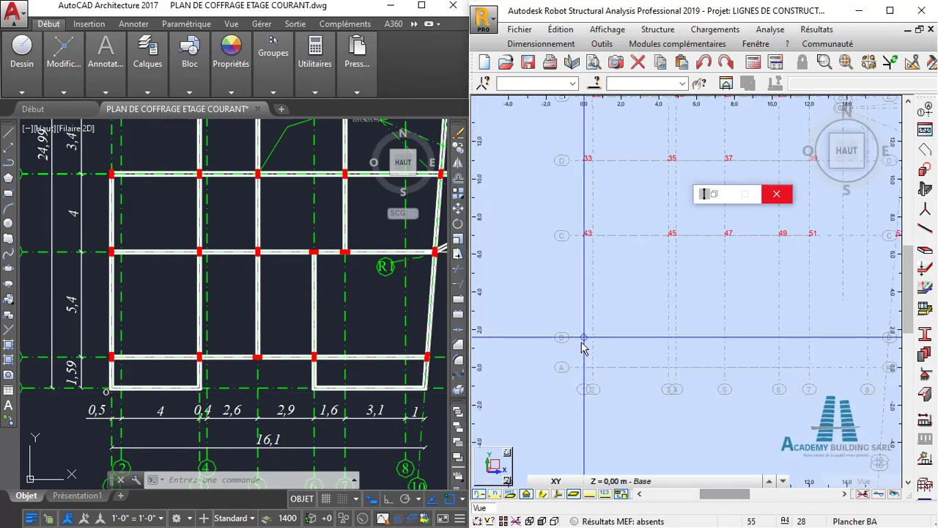
left_click(585, 342)
middle_click_drag(709, 352, 687, 361)
scroll(328, 338, "down", 2)
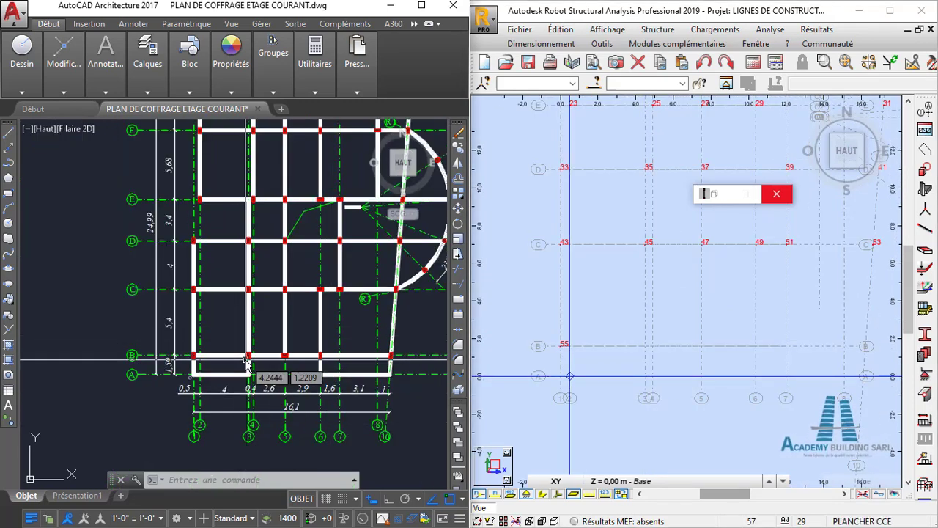
- Place POT RDC 15X40 columns along axis B at its intersections with axes 3, 5 and 6
scroll(664, 370, "up", 1)
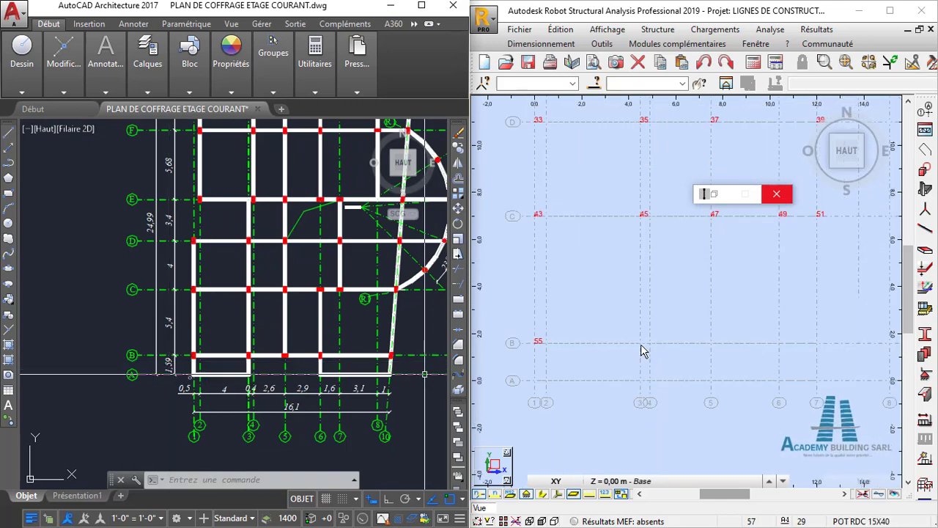
left_click(640, 350)
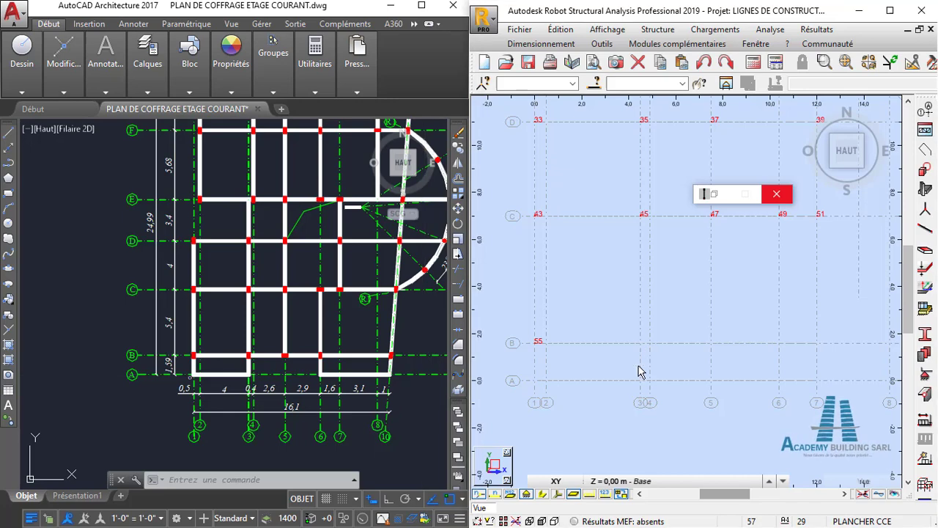
left_click(642, 347)
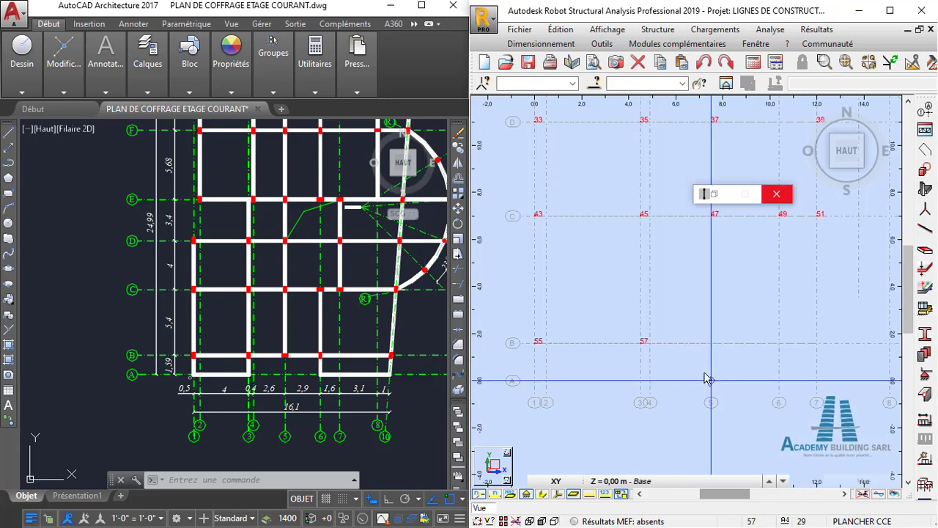
middle_click_drag(707, 378, 637, 361)
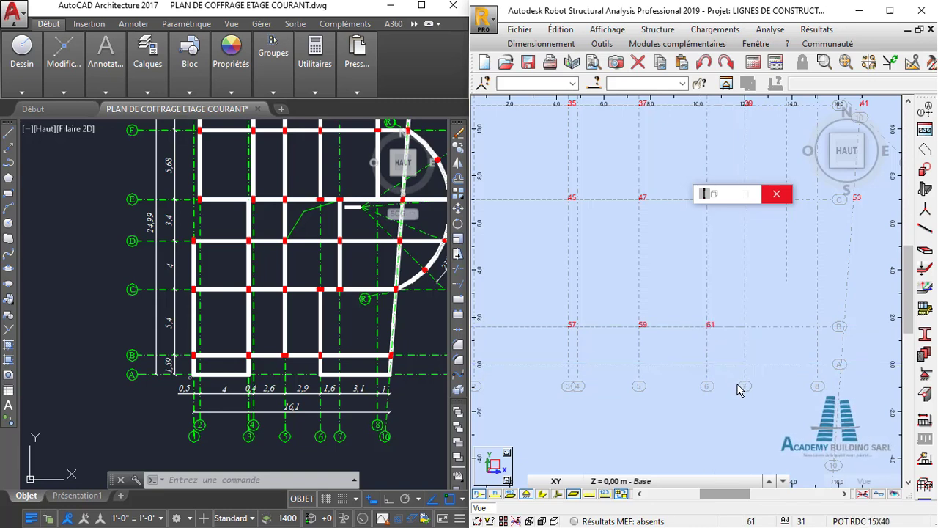
- Place a column at the intersection of axes B and 10
middle_click_drag(778, 380, 729, 381)
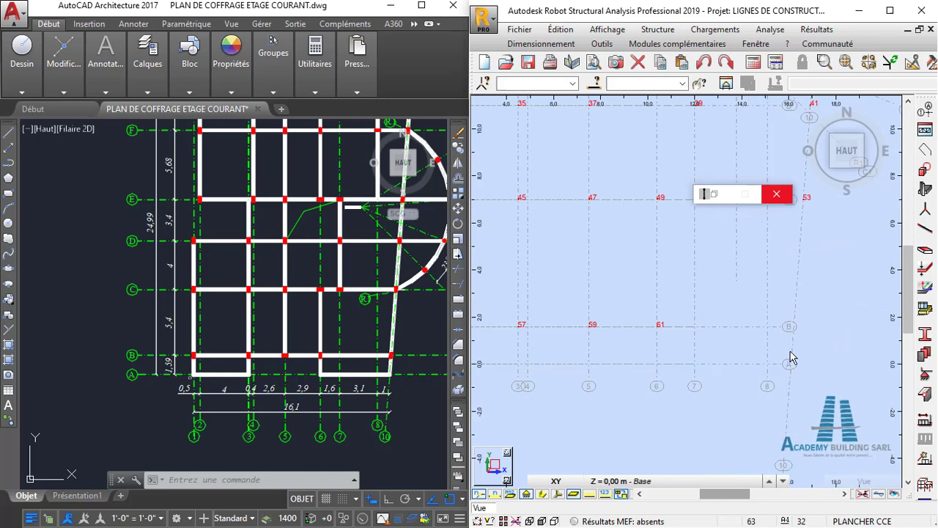
scroll(797, 335, "up", 1)
scroll(798, 336, "up", 1)
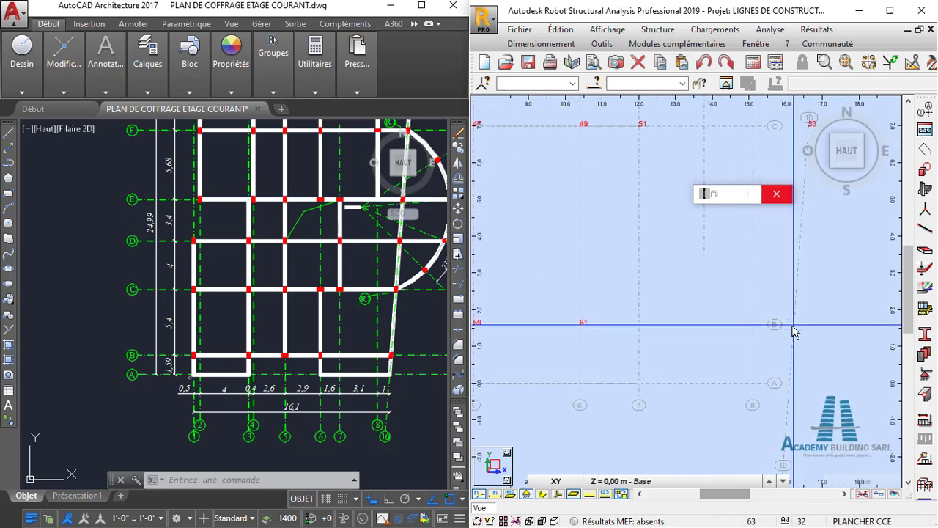
left_click(791, 332)
scroll(726, 320, "down", 3)
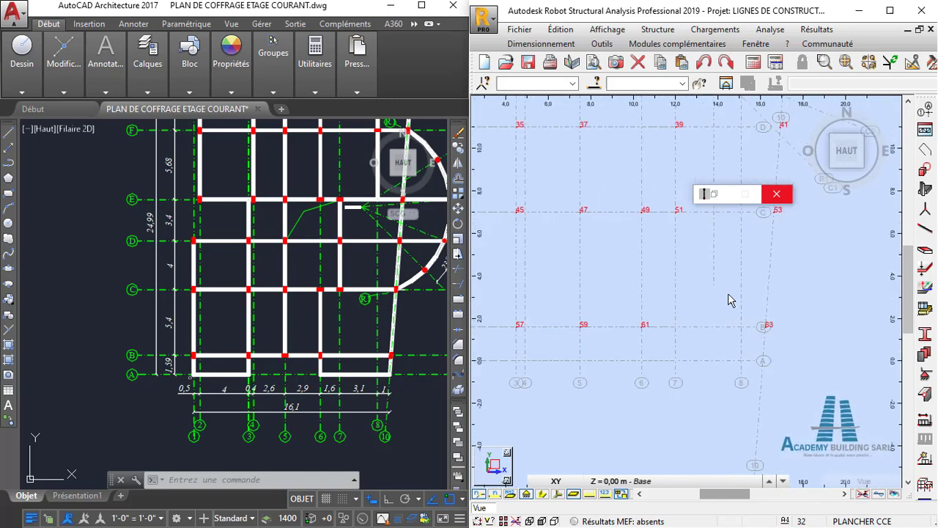
- Change the section for the next columns to POT RDC D30 and move the column dialog off the curved grid area
middle_click_drag(728, 294, 723, 338)
scroll(715, 264, "down", 2)
left_click(714, 193)
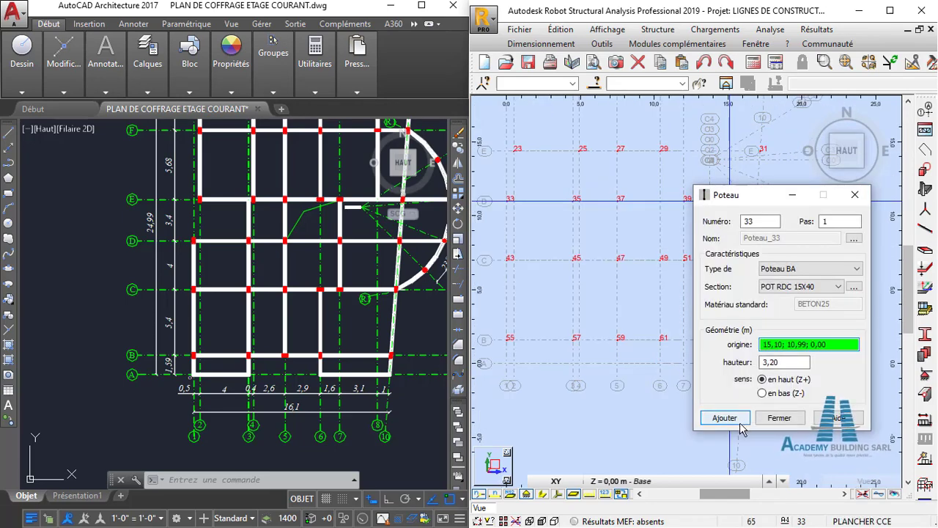
left_click(818, 287)
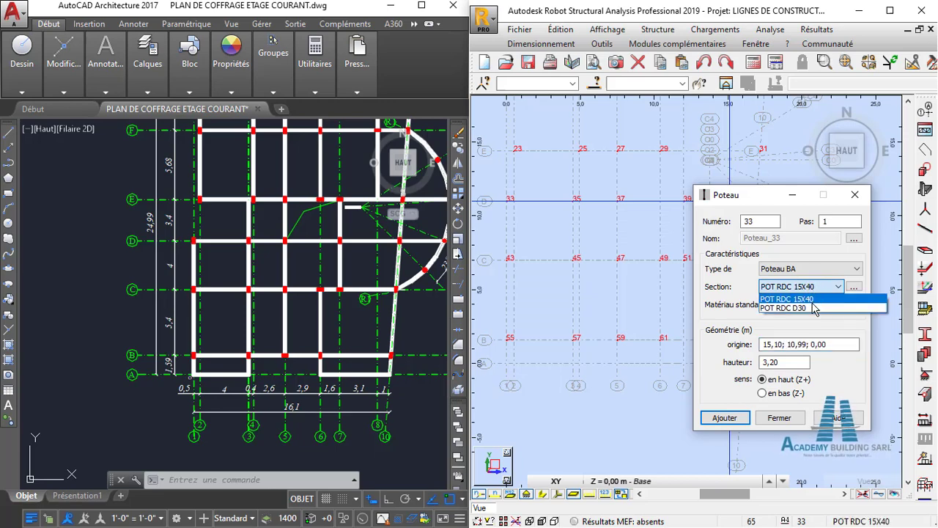
left_click(814, 308)
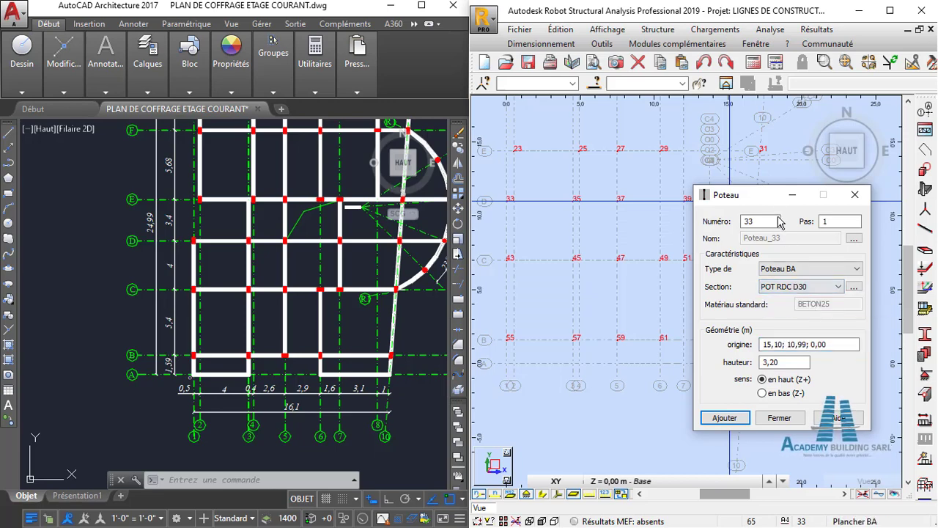
left_click_drag(766, 195, 657, 328)
- Activate picking of the column origin and collapse the column dialog to clear the grid around arc R1
scroll(793, 235, "down", 2)
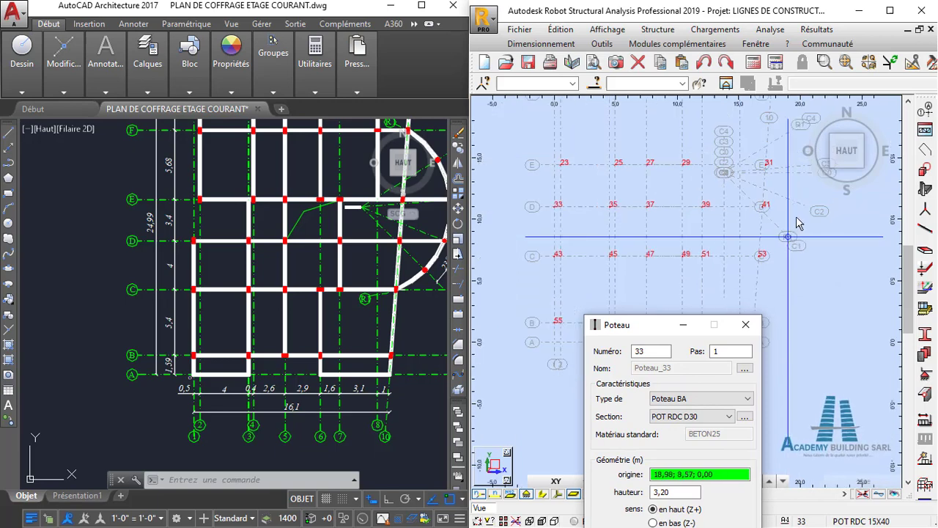
middle_click_drag(796, 222, 716, 272)
scroll(707, 212, "up", 1)
scroll(703, 216, "up", 1)
middle_click_drag(703, 219, 702, 200)
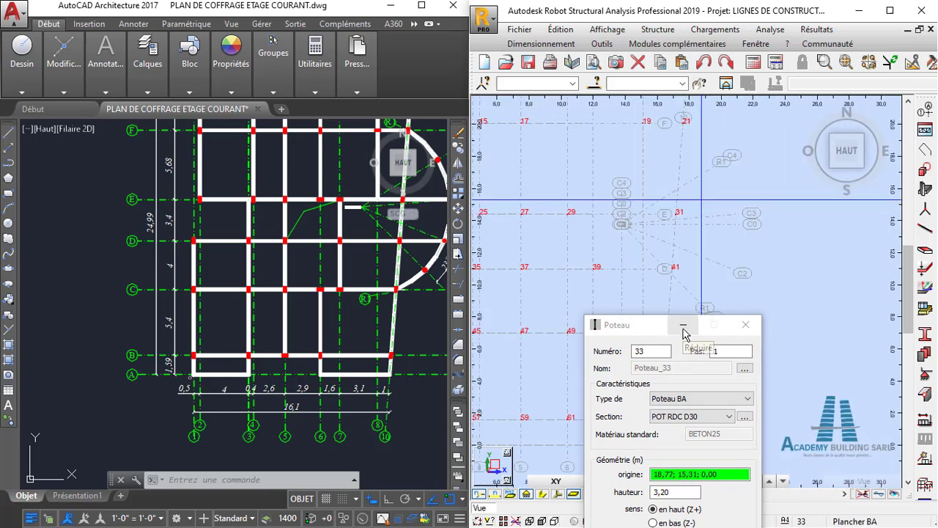
left_click(665, 477)
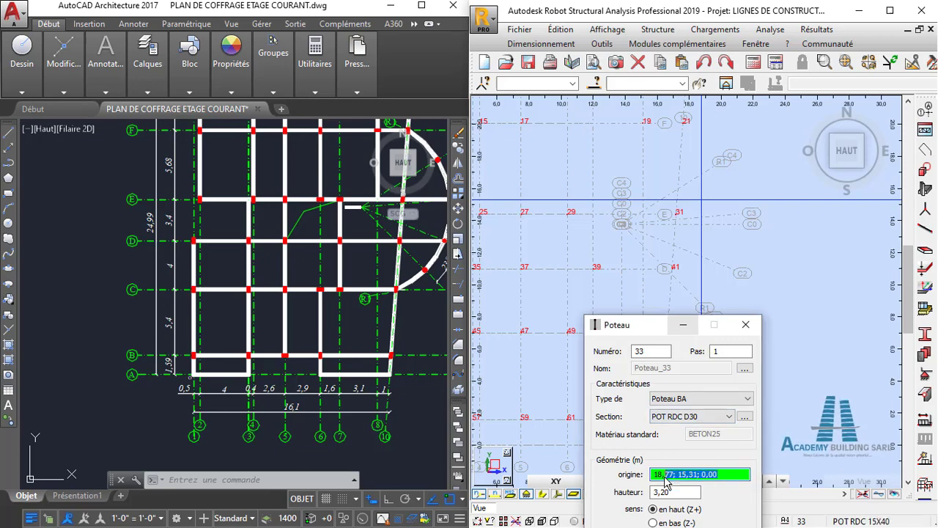
left_click(681, 329)
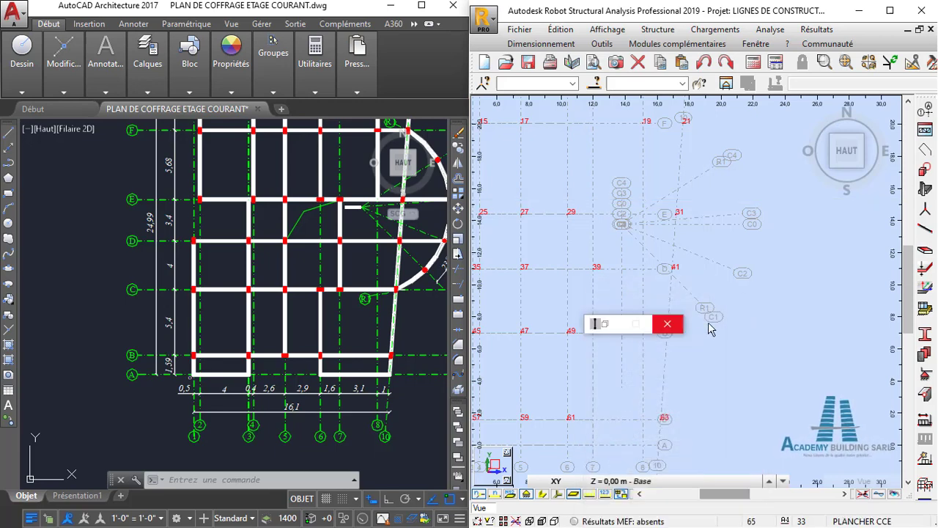
- Check the round columns along the arc on the AutoCAD plan and place a column in Robot where arc R1 meets axis C4
scroll(725, 183, "up", 3)
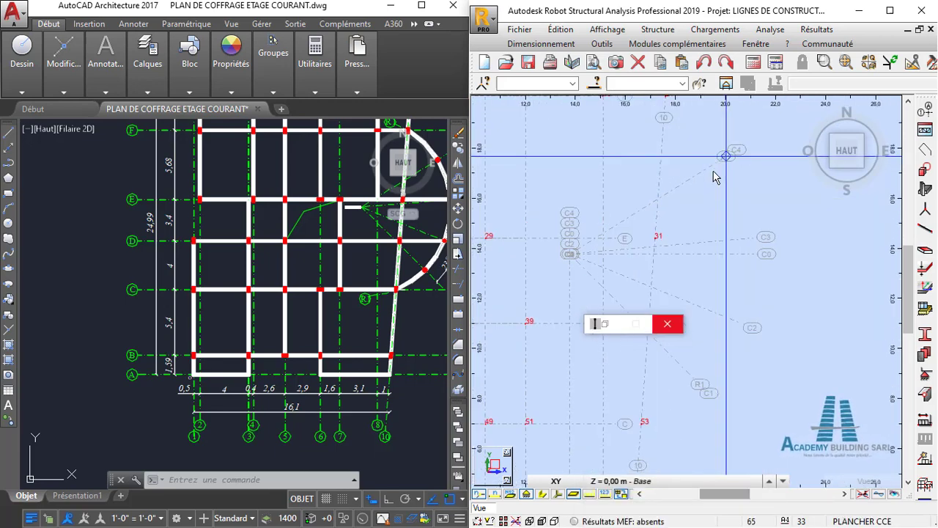
scroll(744, 260, "down", 1)
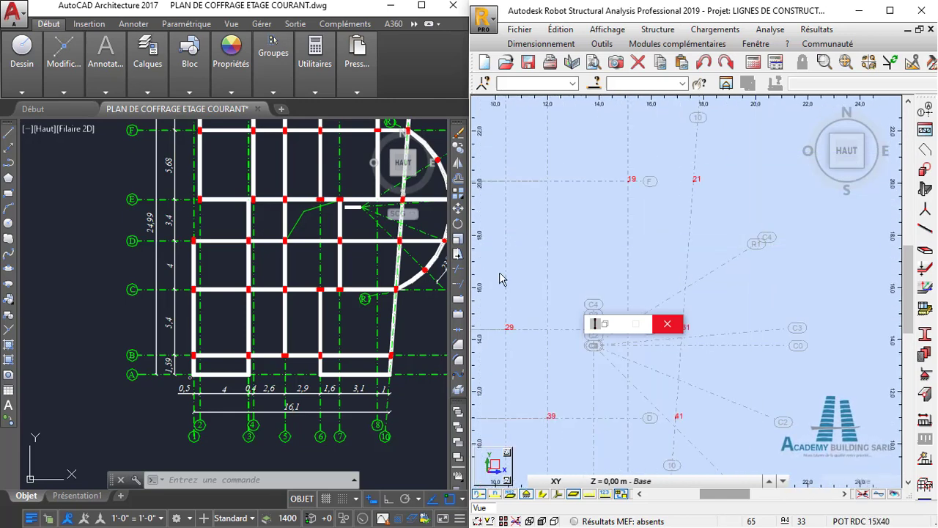
middle_click_drag(407, 268, 356, 327)
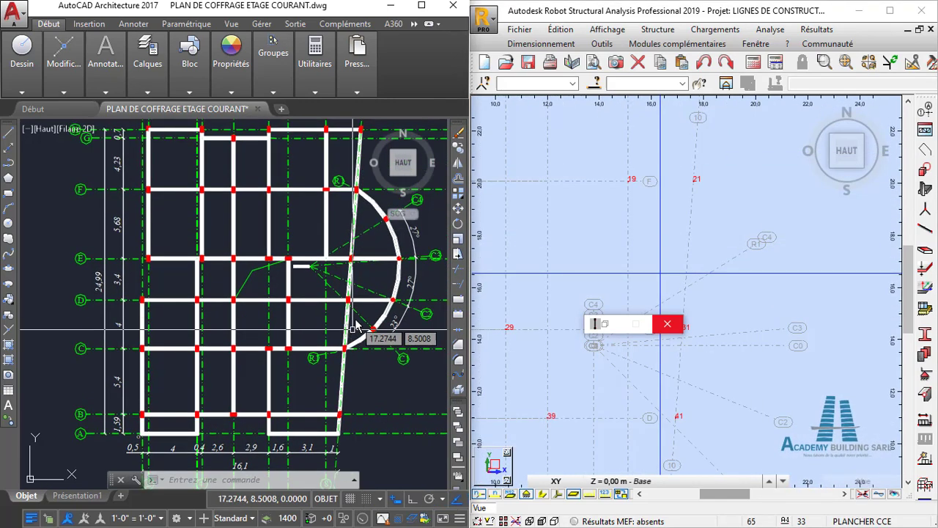
middle_click_drag(377, 227, 355, 258)
scroll(355, 258, "up", 4)
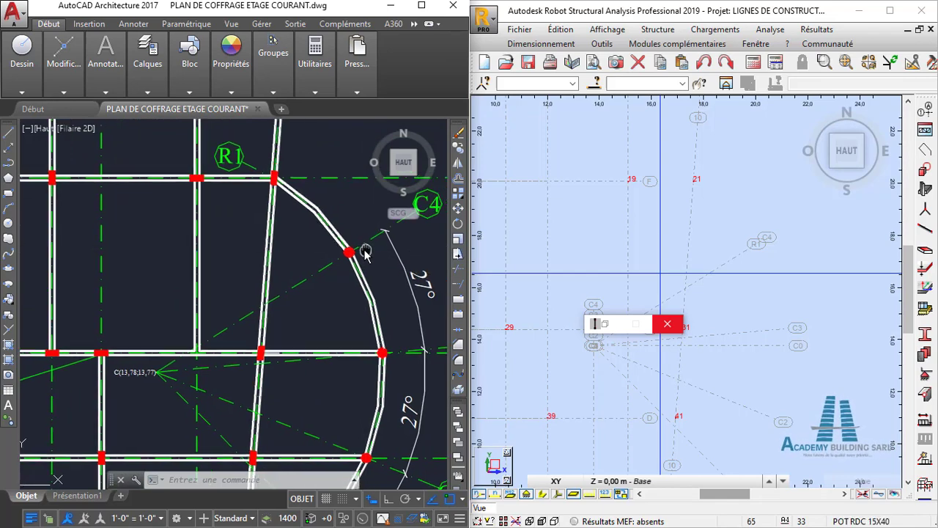
scroll(374, 256, "down", 1)
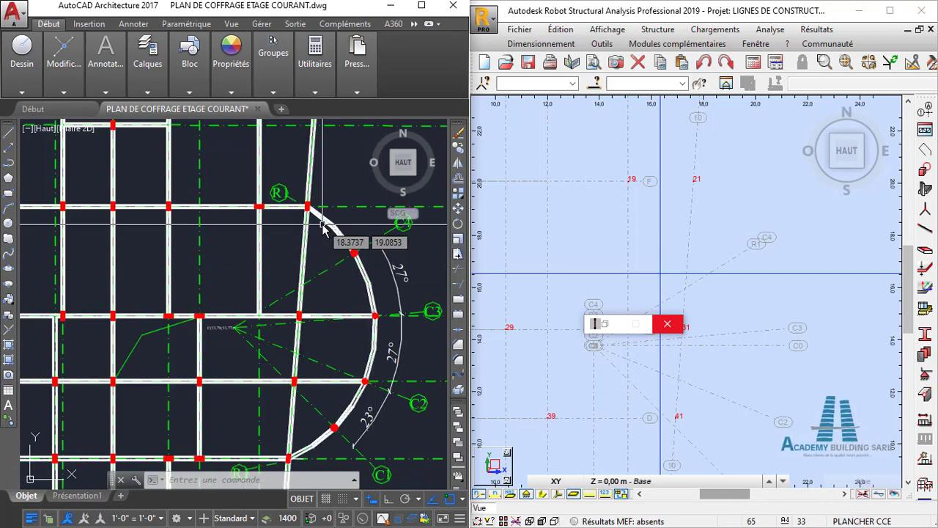
left_click(402, 272)
scroll(770, 246, "up", 2)
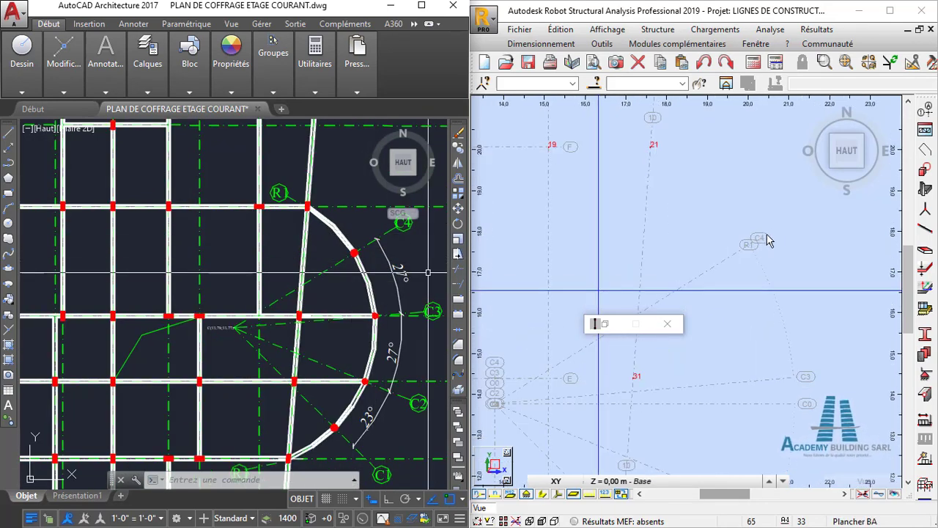
left_click(749, 244)
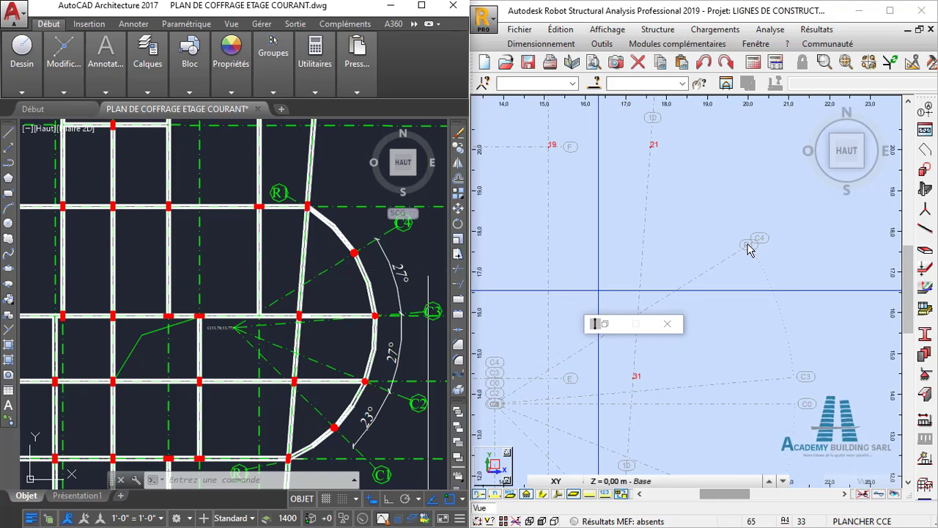
- Place a POT RDC D30 column at the intersection of arc R1 and axis C3
scroll(775, 289, "down", 1)
middle_click_drag(774, 289, 738, 209)
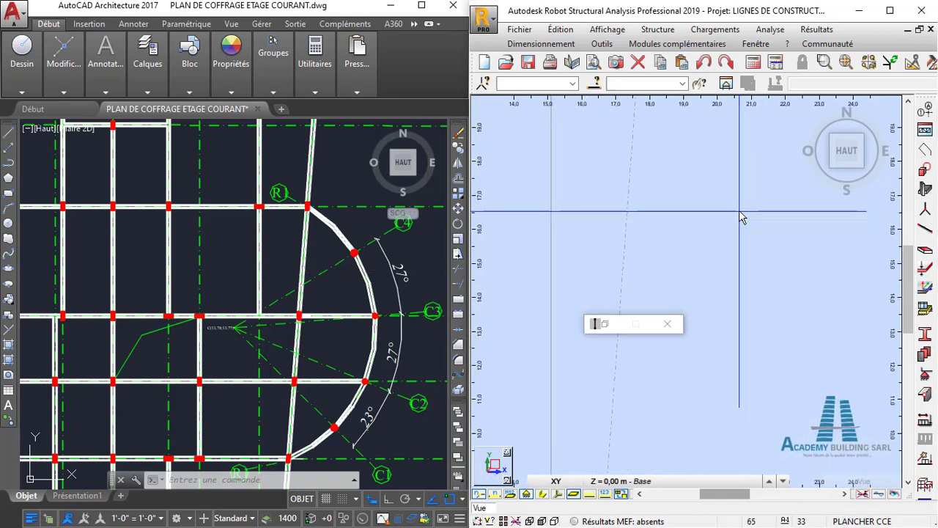
left_click(754, 291)
scroll(753, 292, "up", 1)
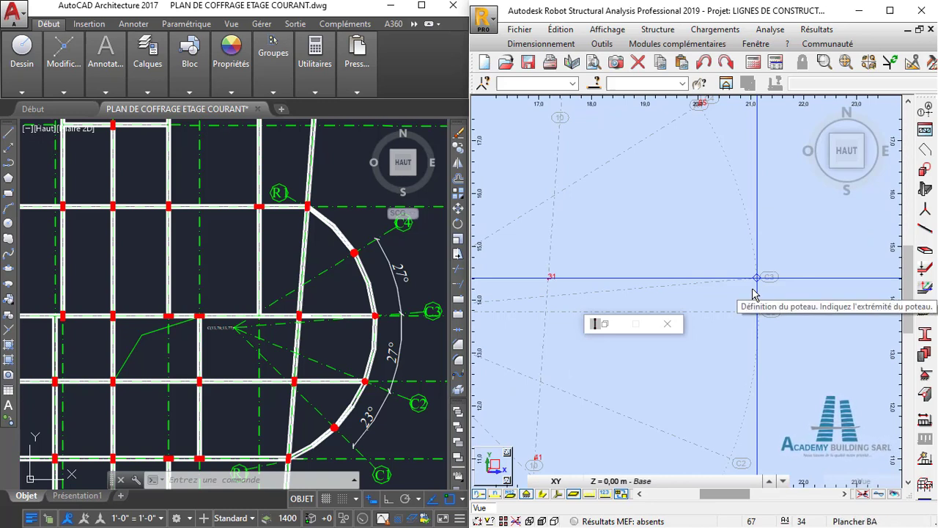
- Check axis C2 on the AutoCAD plan and place a column in Robot at its intersection with arc R1
scroll(402, 316, "up", 2)
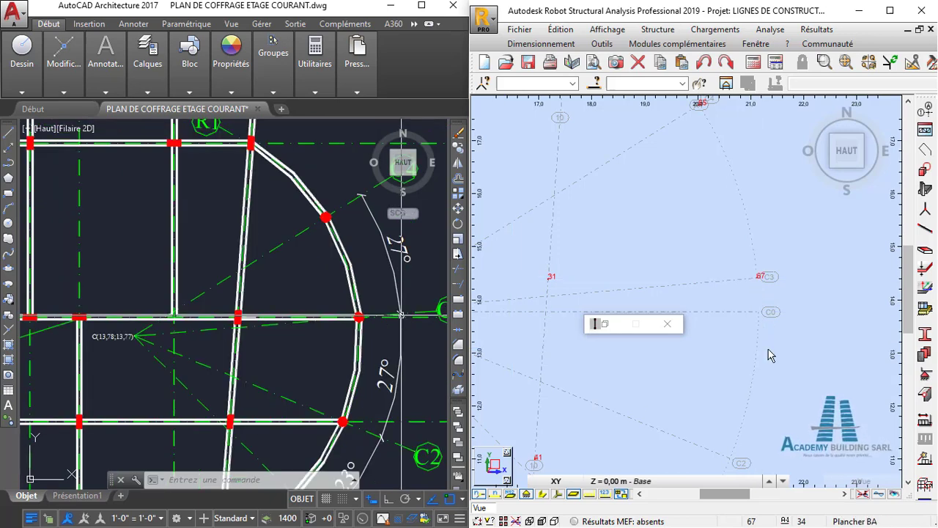
scroll(755, 300, "down", 2)
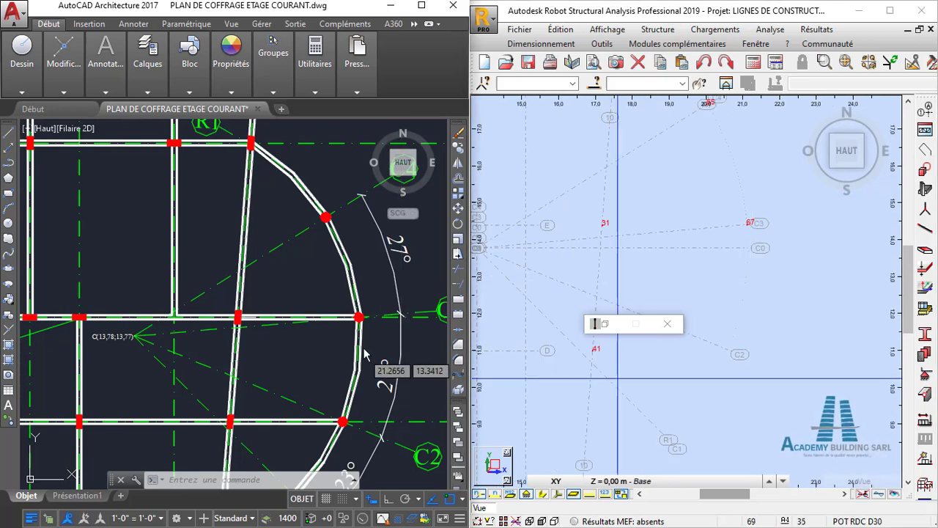
scroll(378, 363, "down", 3)
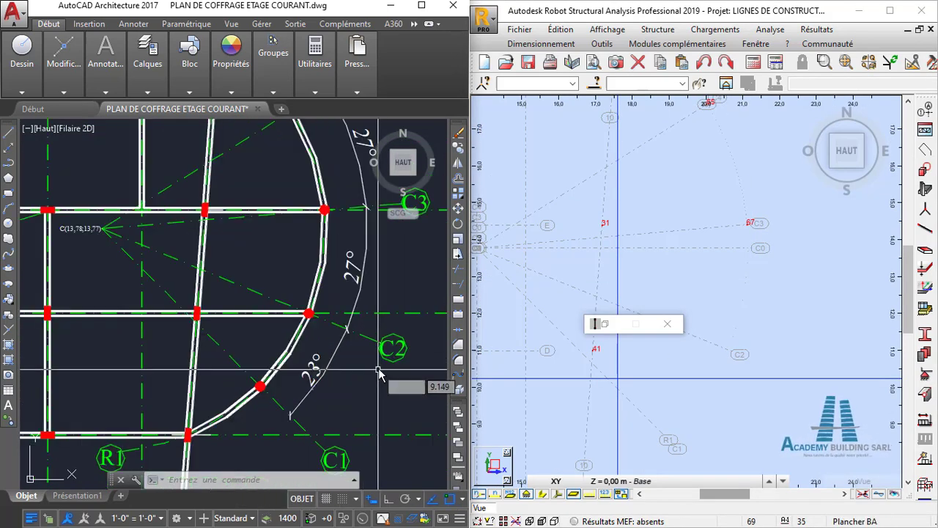
scroll(385, 368, "down", 1)
middle_click_drag(386, 363, 373, 355)
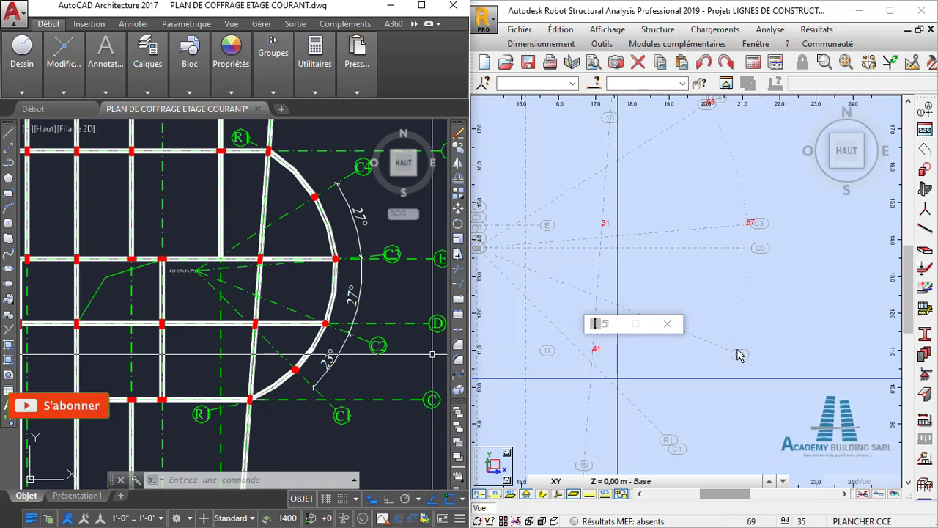
- Check axis C1 on the AutoCAD plan, place a column at its intersection with arc R1 in Robot and close the column dialog
scroll(764, 311, "down", 1)
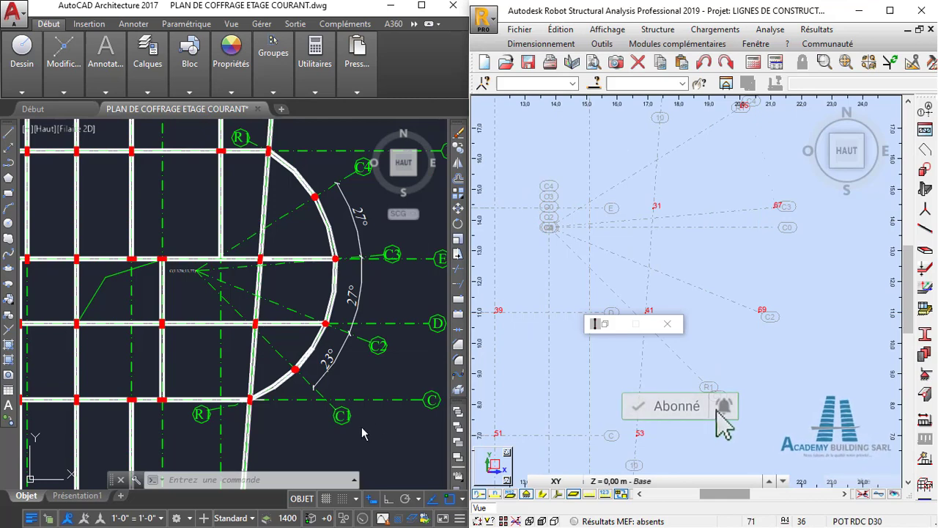
scroll(362, 428, "up", 2)
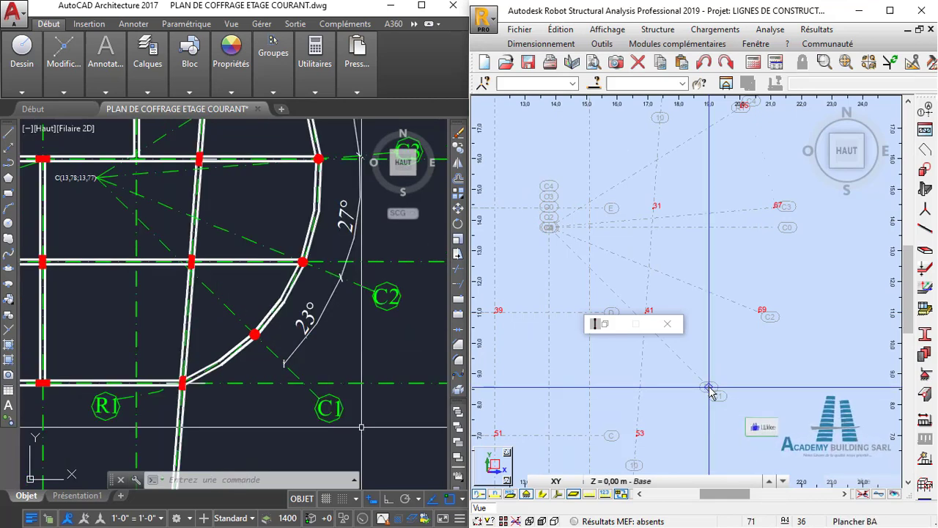
scroll(724, 429, "down", 3)
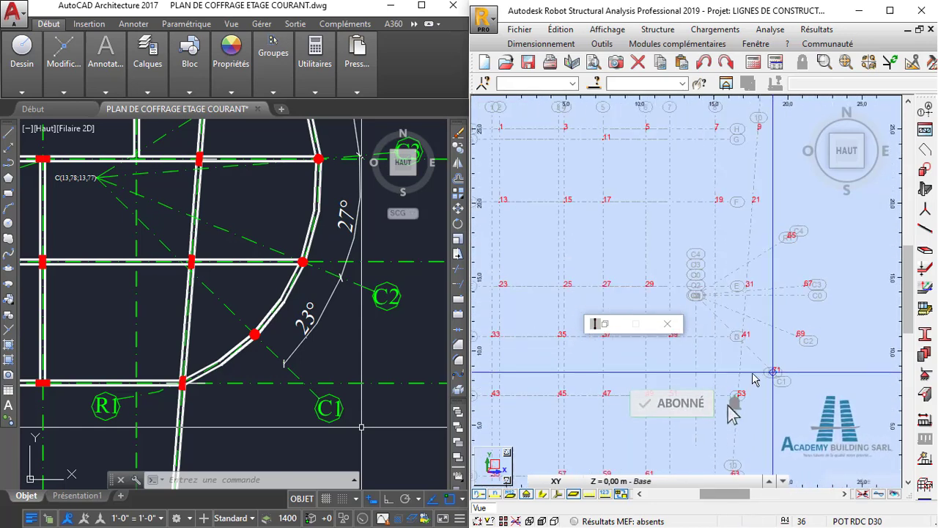
left_click(607, 324)
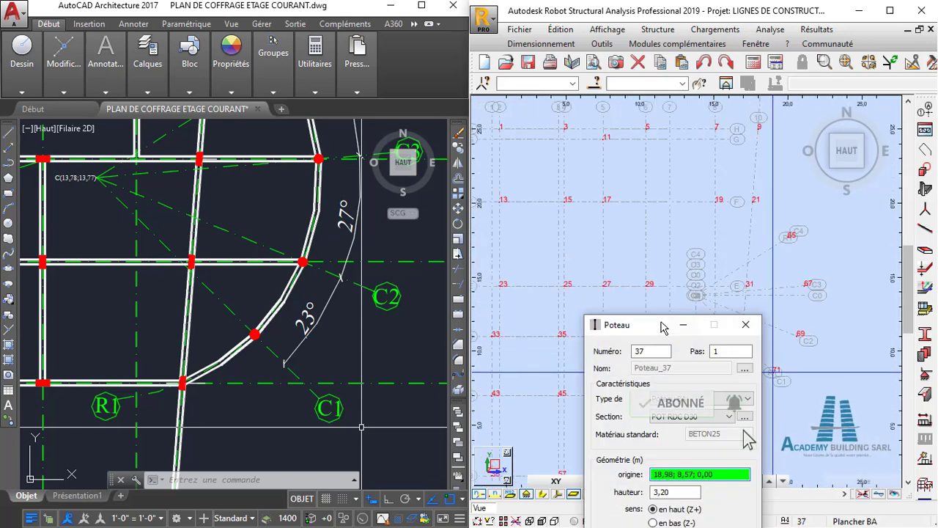
left_click_drag(663, 328, 675, 201)
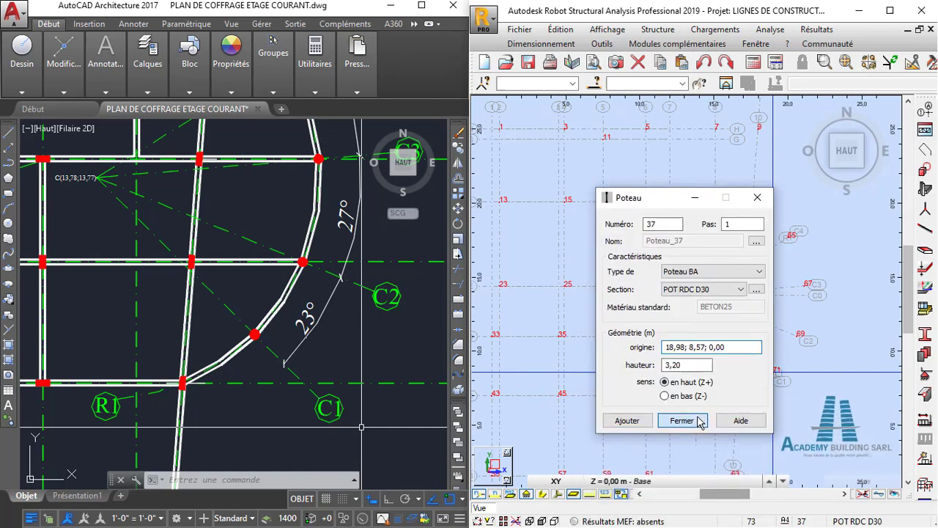
left_click(682, 421)
- Switch the Robot model to a 3D view and examine all the placed ground-floor columns
scroll(715, 359, "down", 2)
middle_click_drag(709, 346, 706, 313)
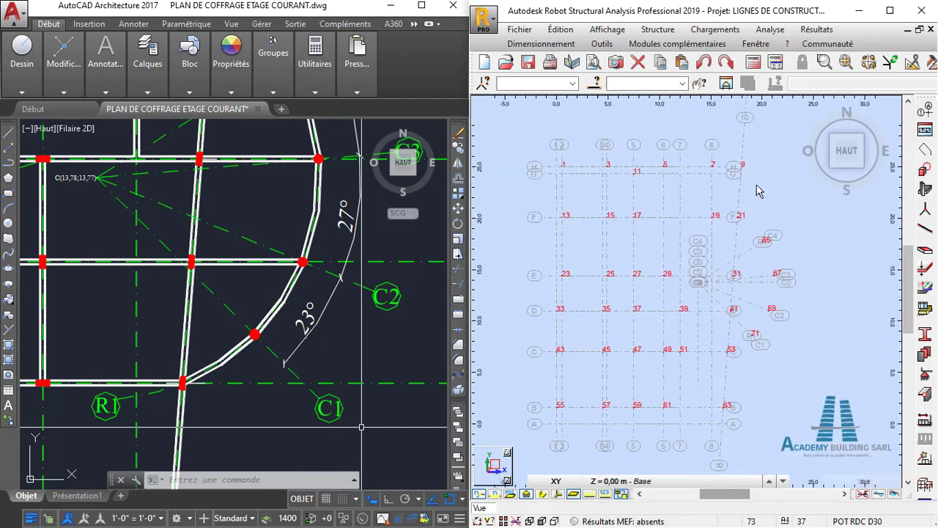
left_click(808, 114)
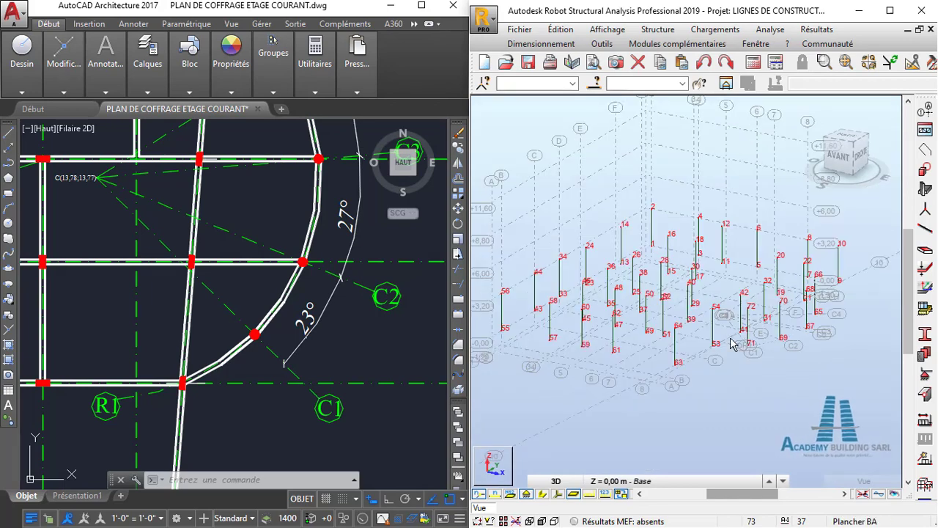
mouse_move(736, 345)
middle_mouse_down("shift")
mouse_move(740, 355)
mouse_move(723, 354)
mouse_move(734, 339)
middle_mouse_up("shift")
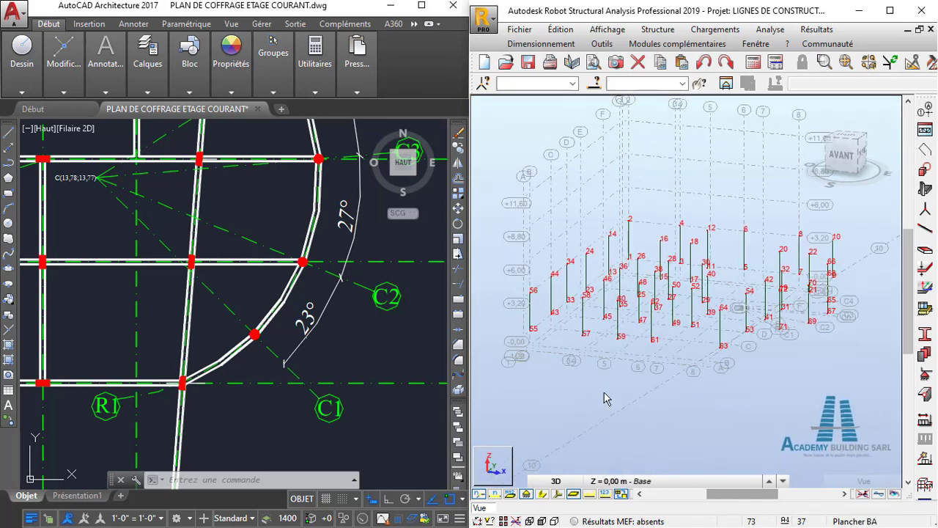
- Display the section shapes of the bars in the Robot model and examine the columns in 3D
left_click(541, 495)
middle_click_drag(651, 305, 838, 316, "shift")
scroll(800, 310, "up", 3)
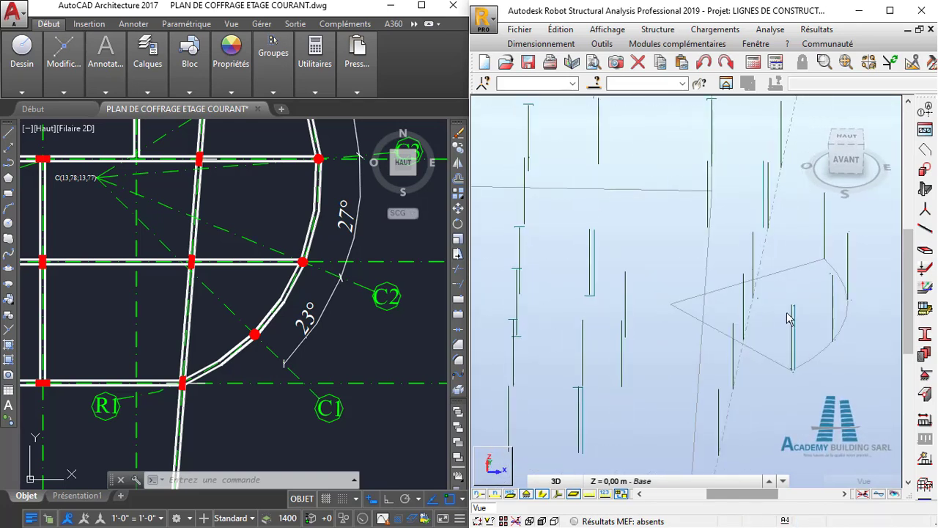
middle_click_drag(766, 364, 735, 356, "shift")
scroll(732, 321, "up", 1)
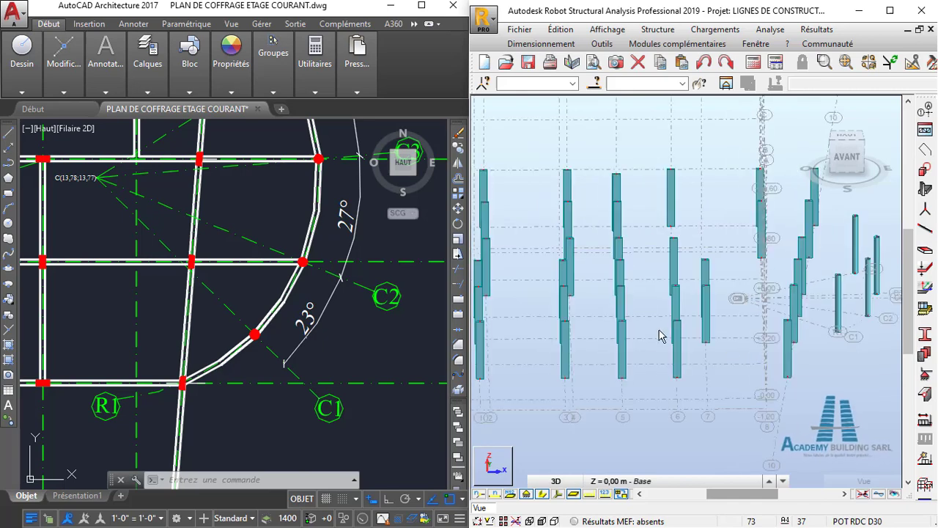
- Switch the Robot model to the top view and locate the column at axes B and 10 on the AutoCAD plan
left_click(853, 140)
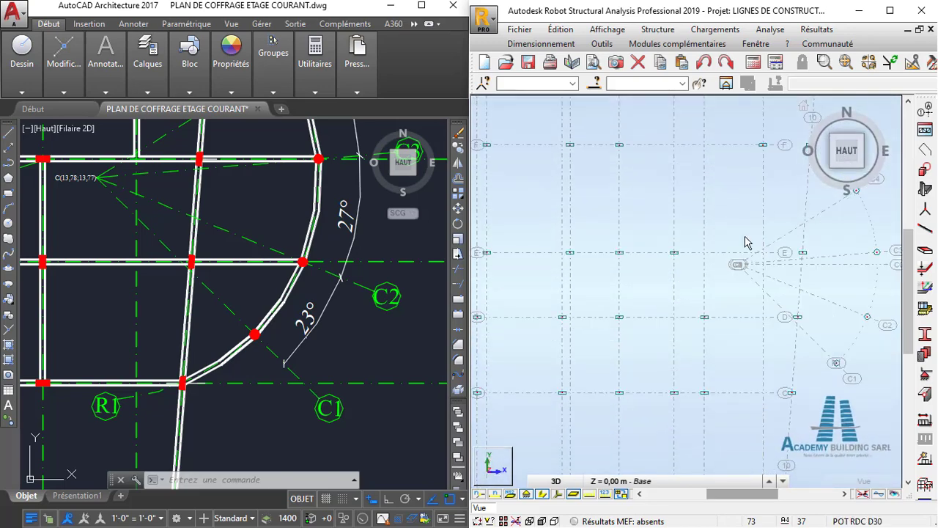
scroll(739, 262, "up", 2)
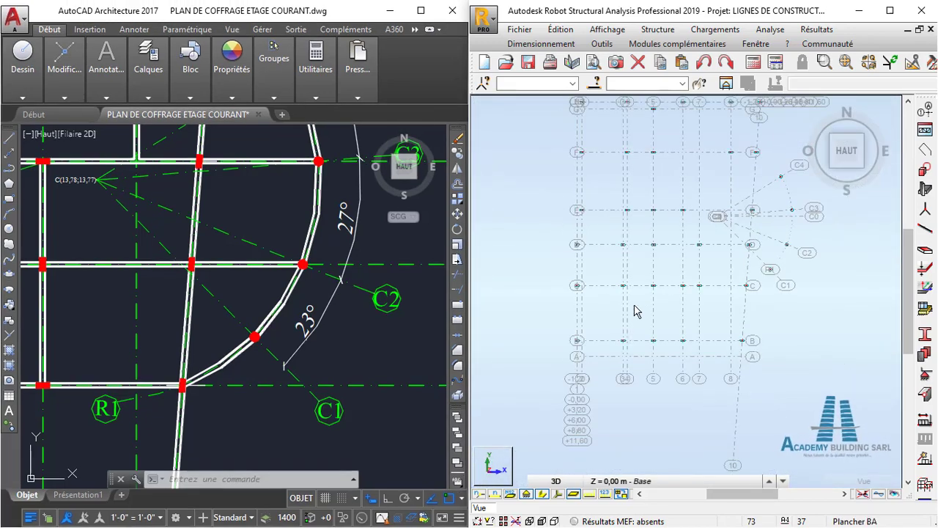
scroll(270, 323, "down", 6)
middle_click_drag(260, 317, 283, 320)
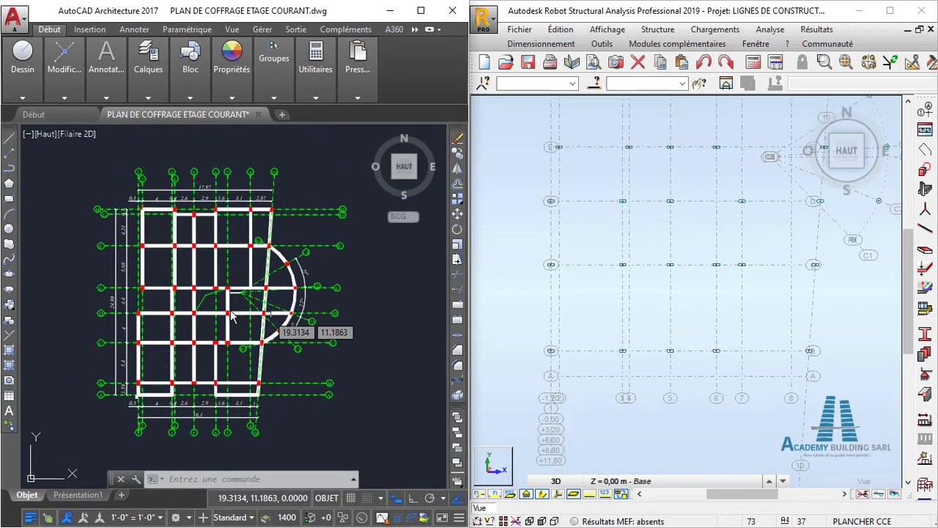
scroll(231, 368, "up", 4)
middle_click_drag(232, 359, 244, 307)
middle_click_drag(203, 350, 260, 342)
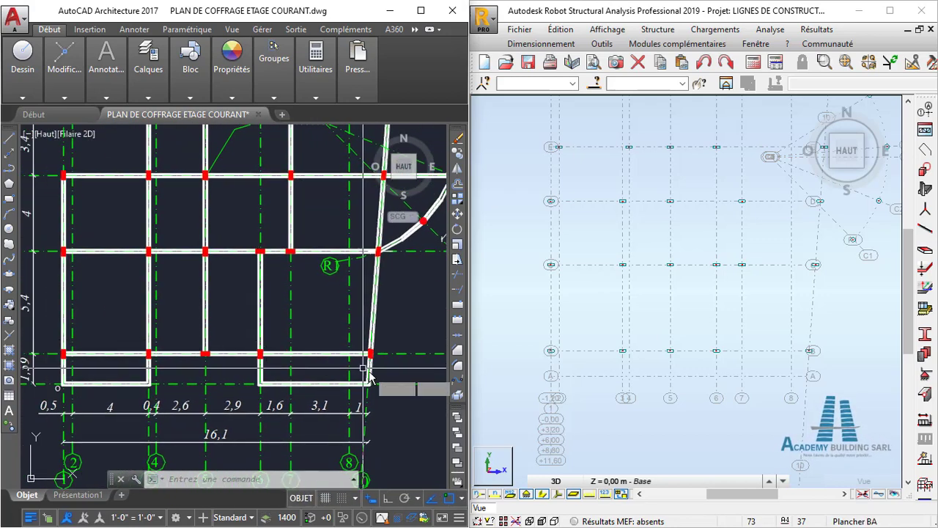
scroll(369, 371, "up", 5)
middle_click_drag(373, 363, 342, 357)
scroll(818, 364, "up", 4)
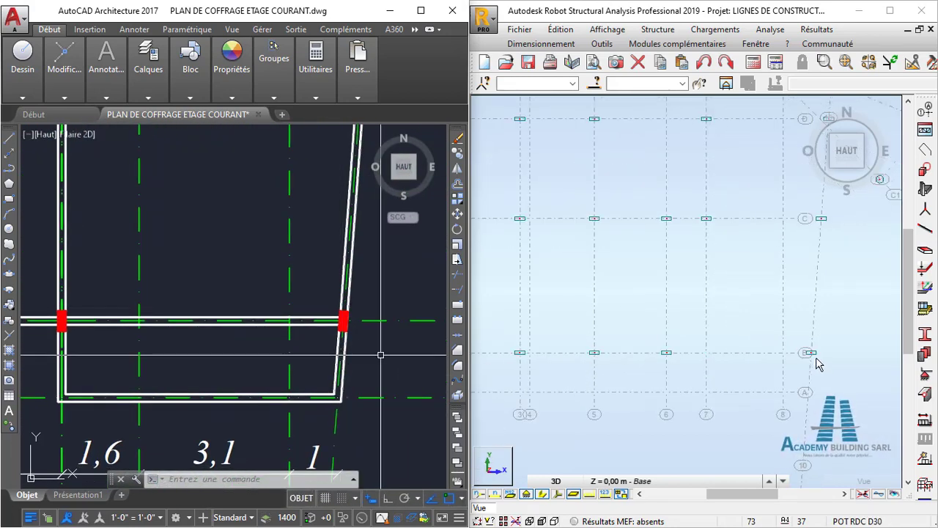
- Compare the orientation of the column at axes B and 10 in Robot with the AutoCAD plan
scroll(283, 337, "down", 6)
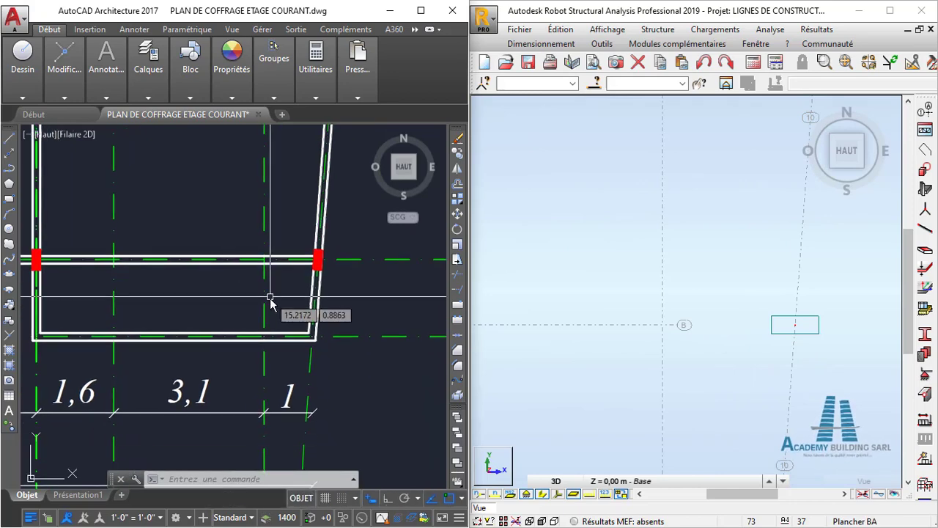
scroll(389, 287, "up", 5)
scroll(390, 292, "down", 3)
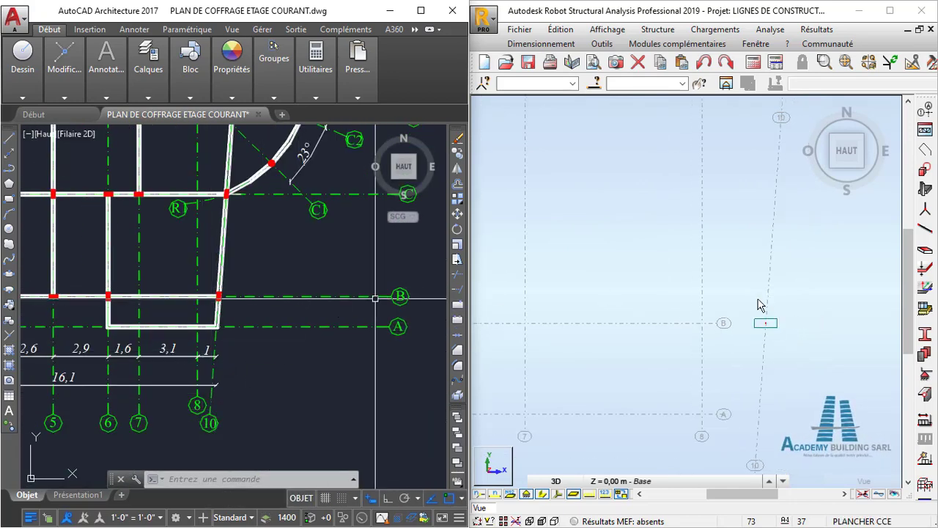
middle_click_drag(760, 305, 744, 254)
scroll(229, 289, "up", 5)
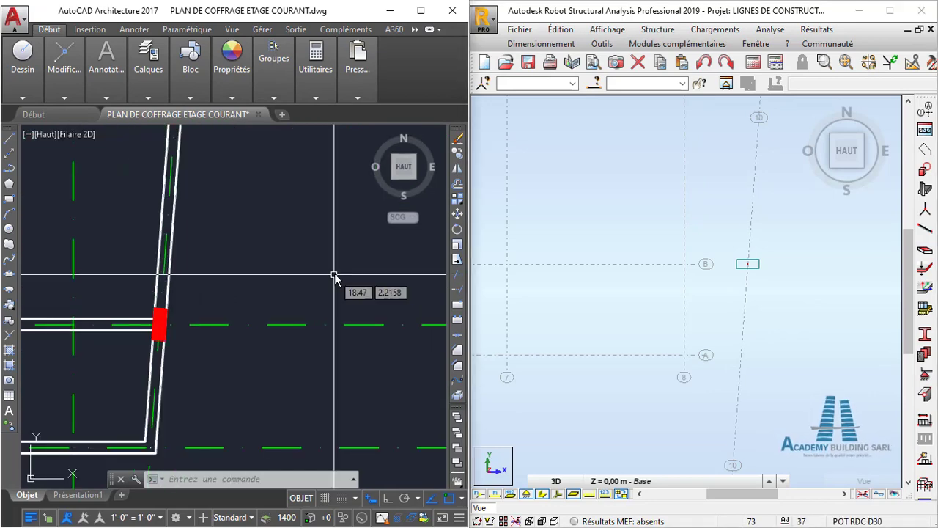
scroll(311, 297, "down", 3)
scroll(729, 256, "up", 4)
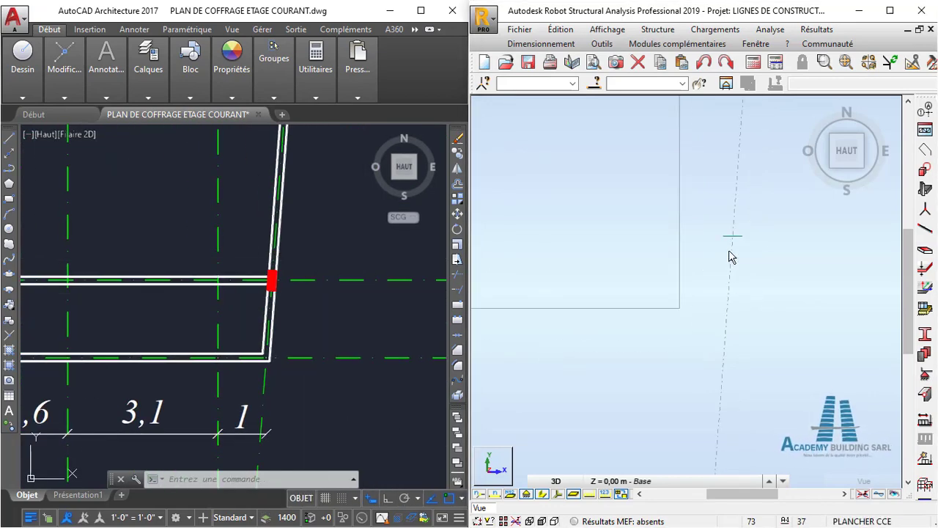
middle_click_drag(742, 238, 703, 283)
scroll(706, 298, "up", 2)
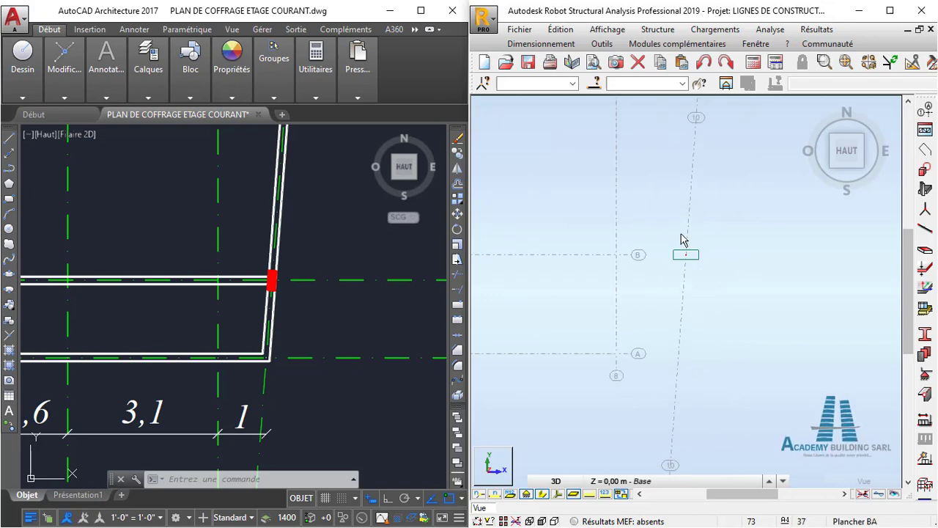
middle_click_drag(693, 228, 686, 253)
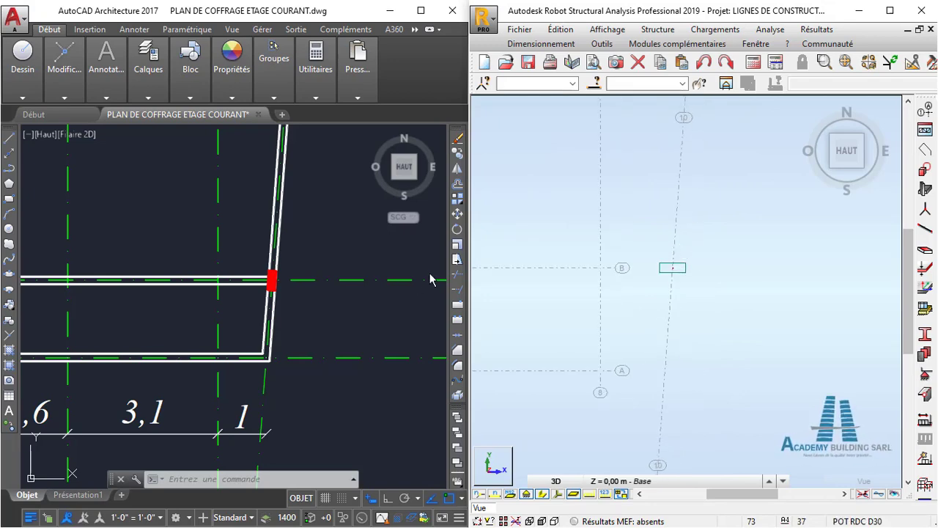
- Examine the orientation of all columns along inclined axis 10 on the AutoCAD plan
scroll(356, 272, "down", 4)
scroll(284, 345, "up", 1)
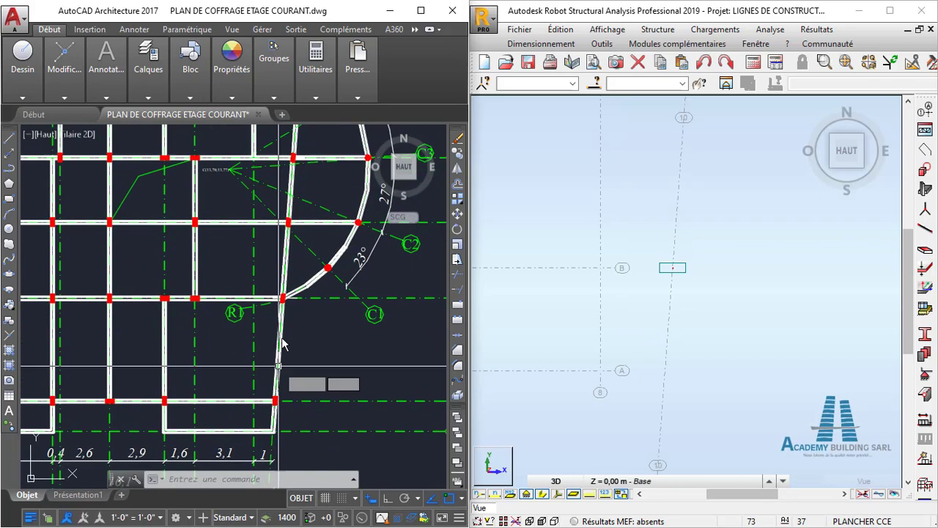
scroll(284, 285, "down", 2)
middle_click_drag(278, 217, 259, 321)
middle_click_drag(266, 233, 255, 274)
scroll(261, 227, "up", 4)
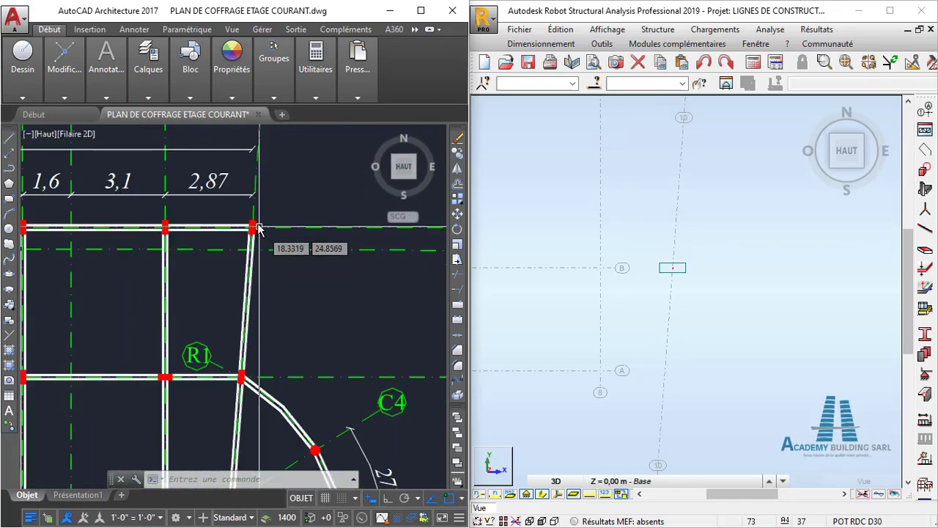
scroll(260, 242, "down", 3)
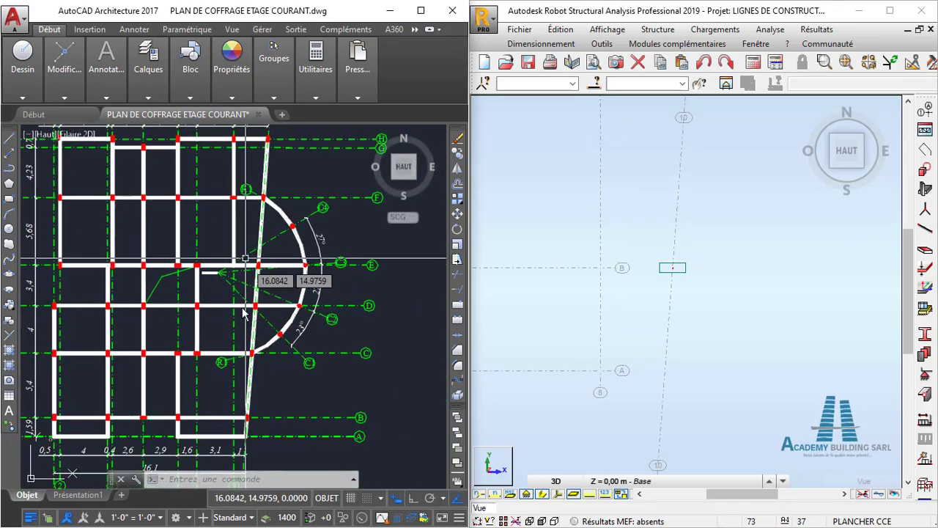
scroll(255, 346, "up", 3)
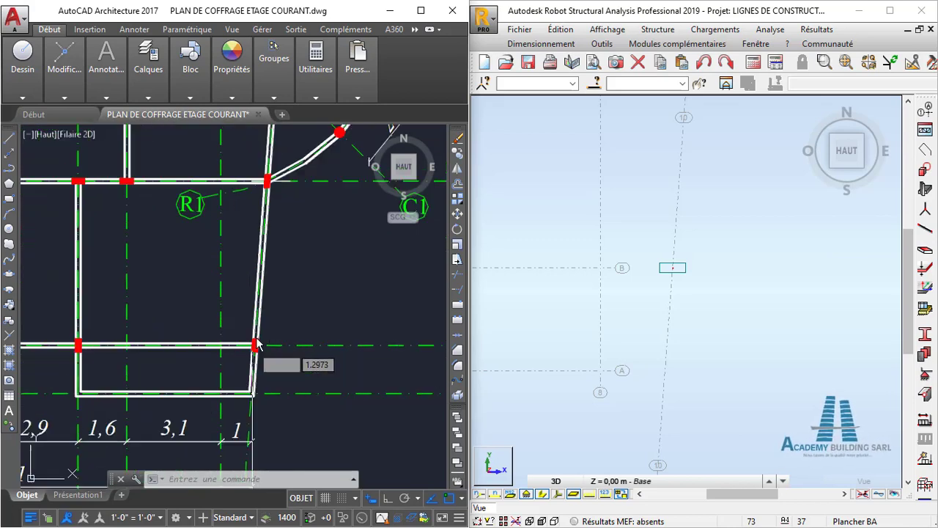
scroll(257, 346, "down", 4)
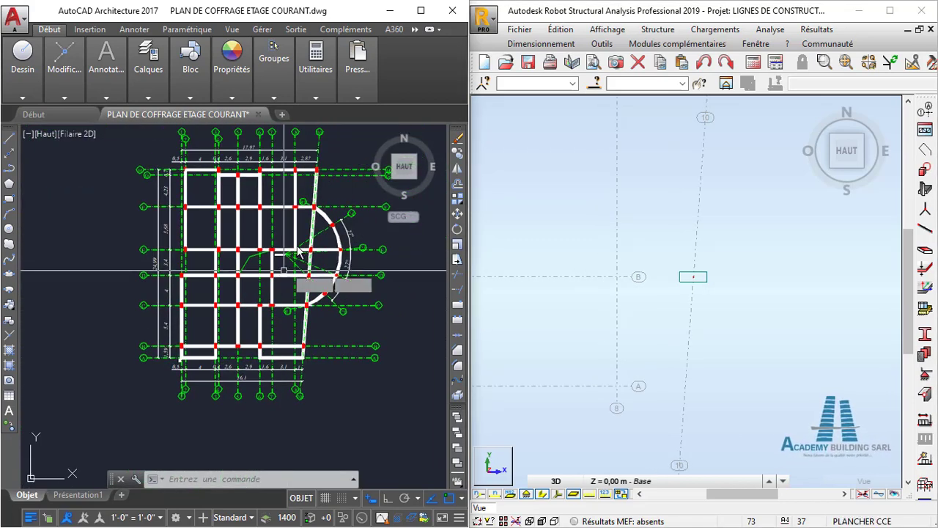
- Select the columns in Robot where inclined axis 10 meets axes B, C and D
middle_click_drag(721, 237, 648, 319)
scroll(649, 319, "down", 3)
scroll(635, 361, "up", 4)
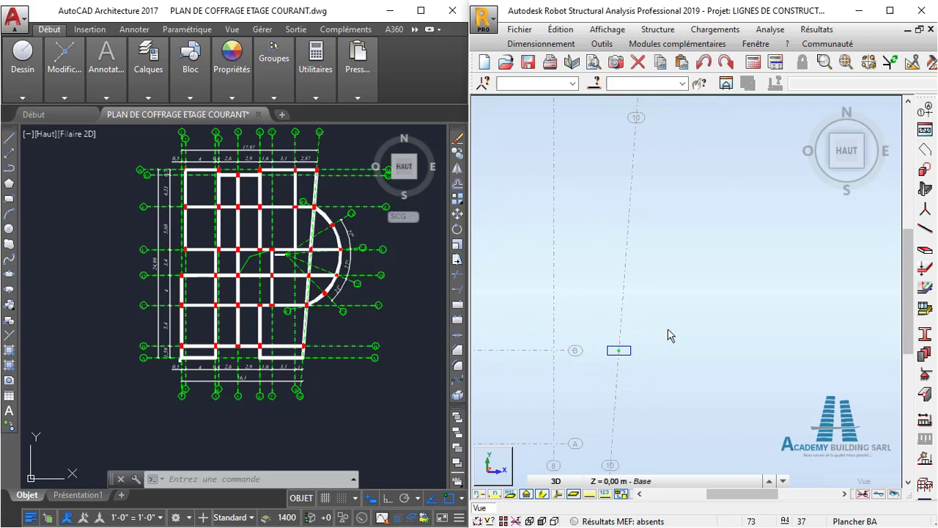
scroll(680, 250, "down", 3)
middle_click_drag(677, 220, 627, 308)
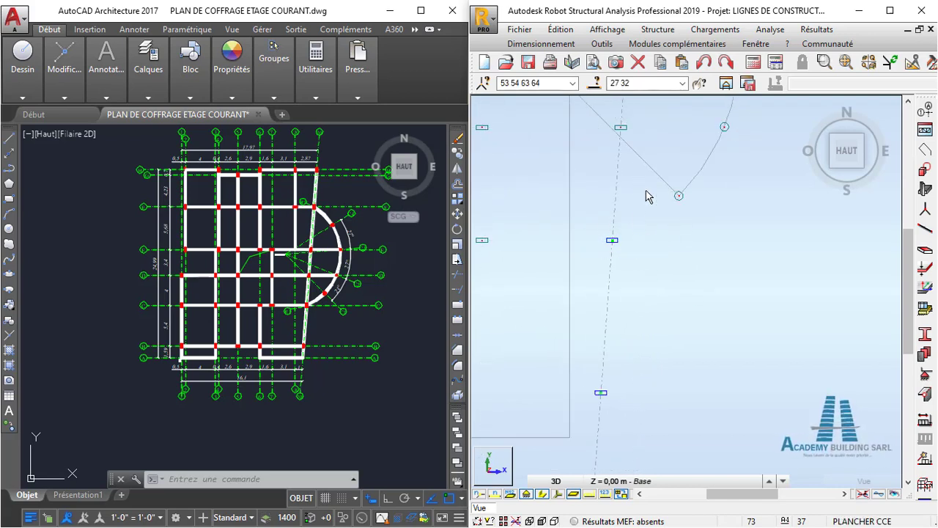
middle_click_drag(654, 178, 629, 268)
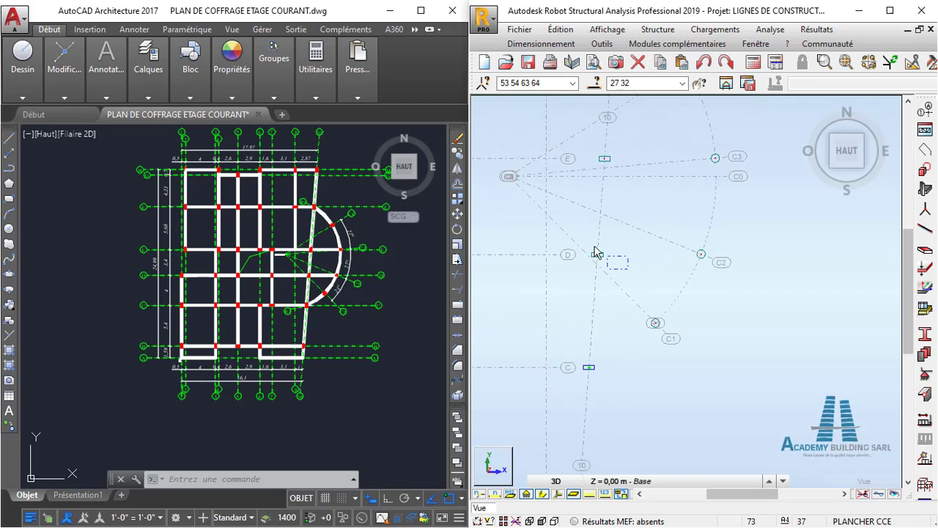
- Add the columns where inclined axis 10 meets axes E, F and H to the selection
middle_click_drag(634, 217, 618, 325)
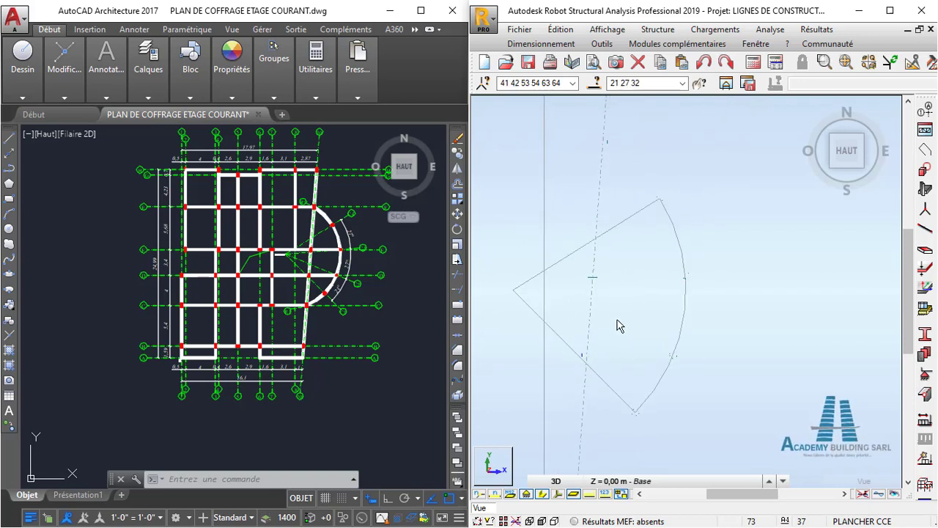
scroll(613, 298, "down", 1)
left_click_drag(611, 292, 591, 263)
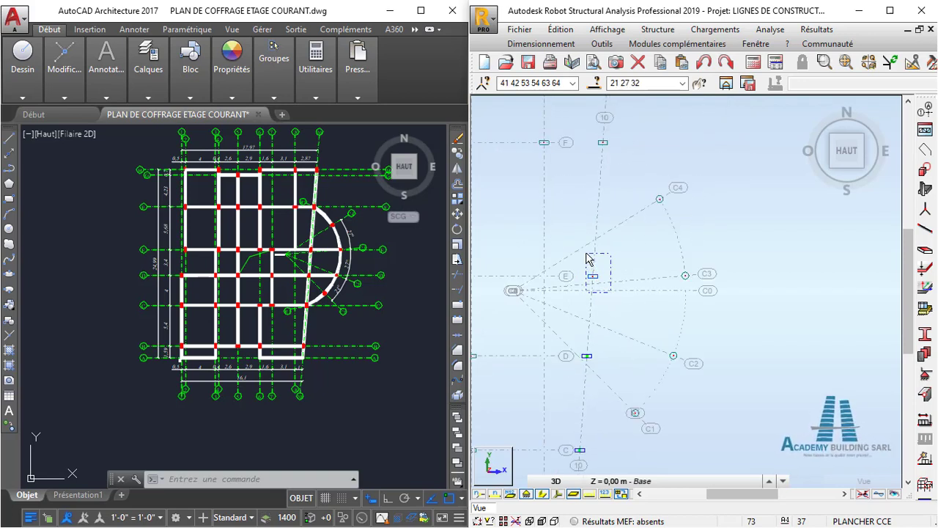
middle_click_drag(611, 237, 602, 318)
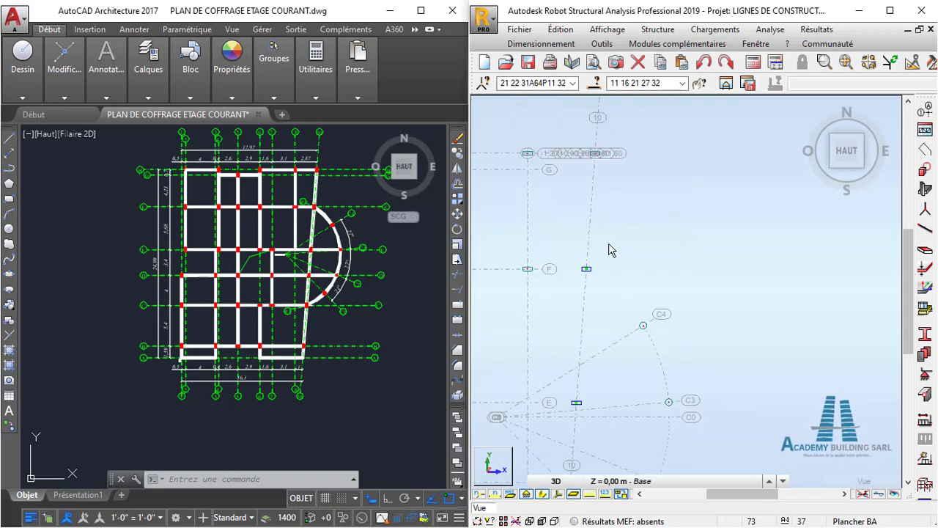
middle_click_drag(611, 250, 604, 289)
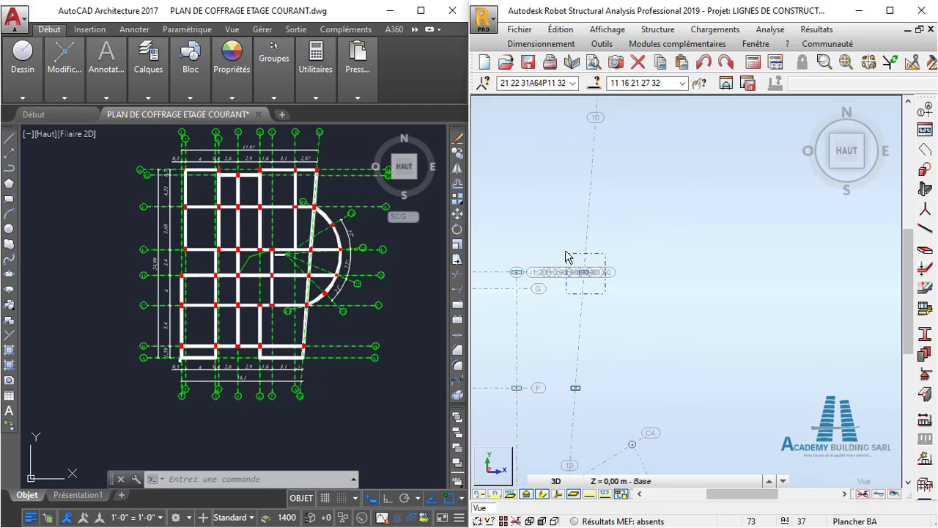
left_click_drag(565, 248, 565, 248, "ctrl")
- Open the gamma angle settings for the selected axis 10 columns
scroll(638, 272, "down", 3)
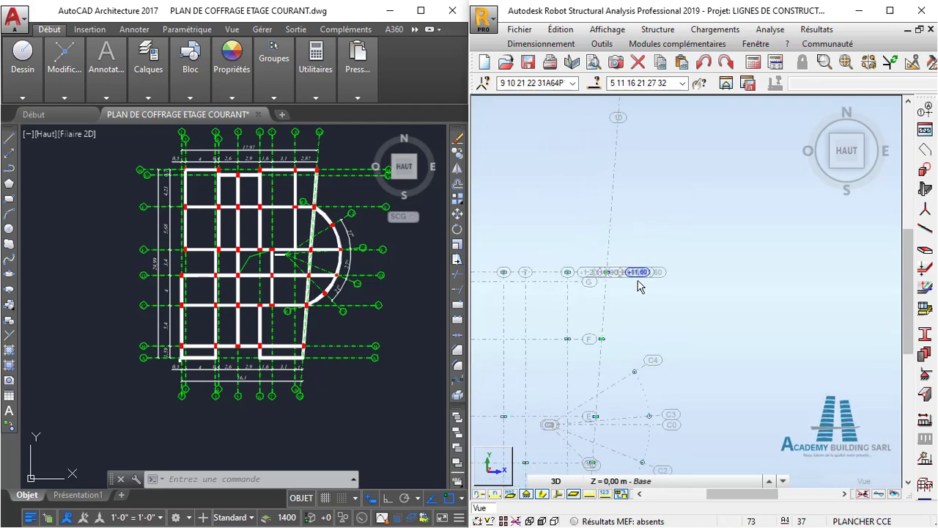
middle_click_drag(637, 286, 635, 245)
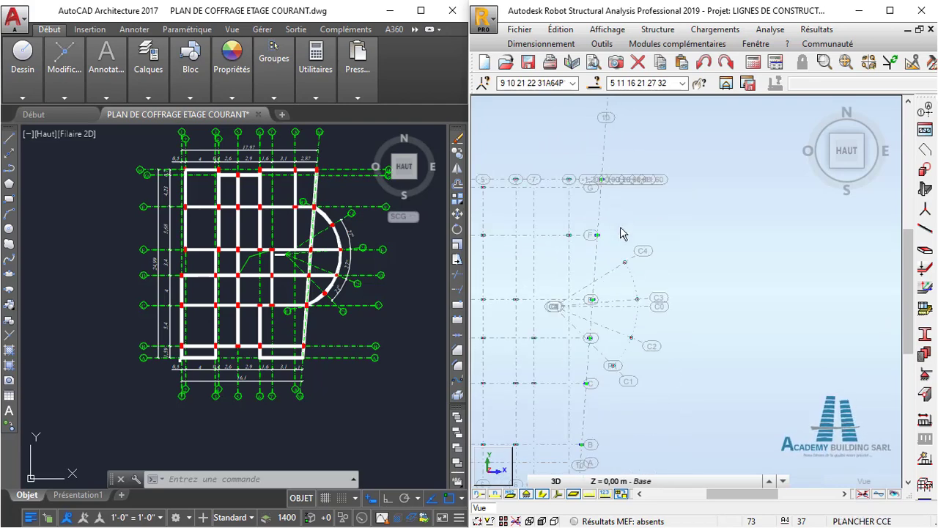
scroll(615, 265, "down", 1)
middle_click_drag(615, 265, 651, 182)
left_click(660, 33)
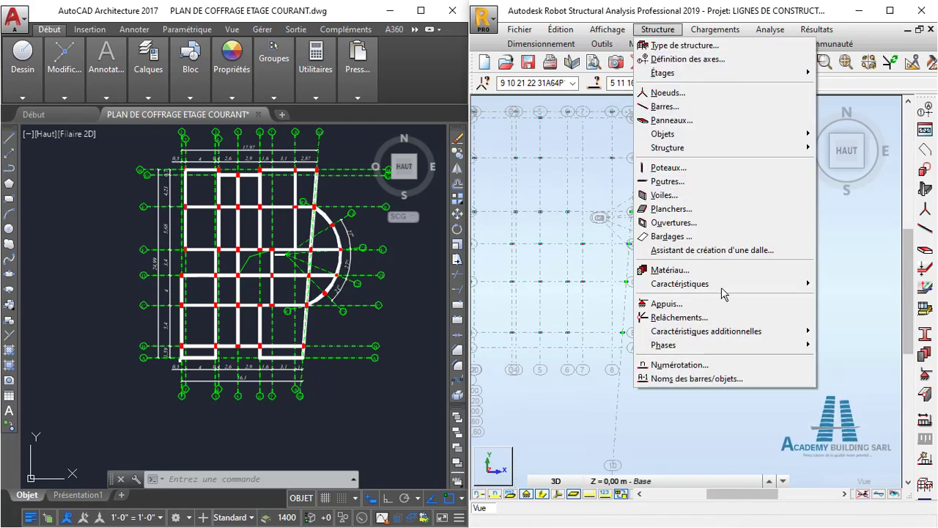
mouse_move(738, 285)
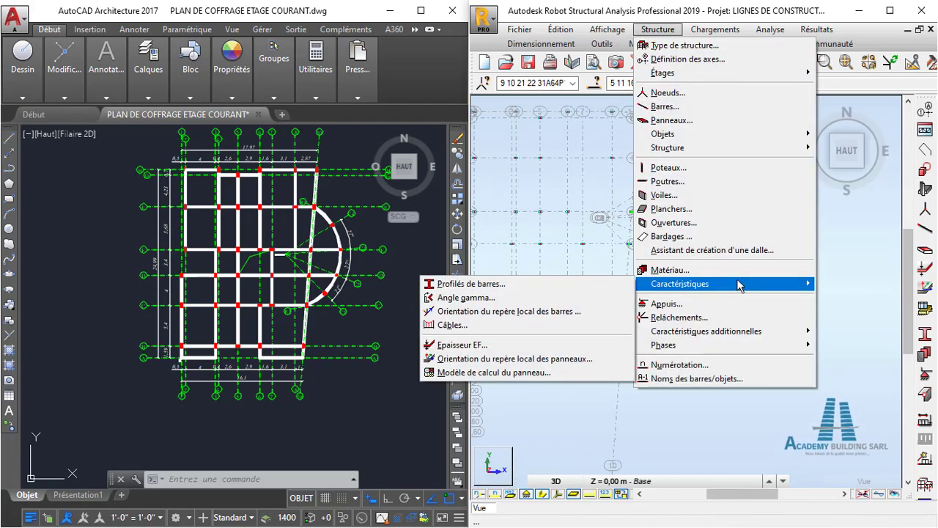
left_click(571, 297)
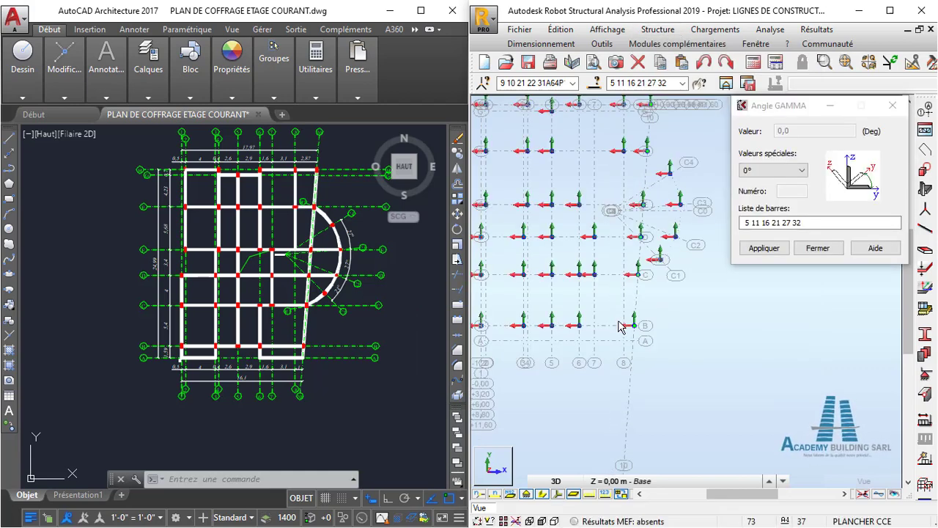
scroll(620, 326, "up", 3)
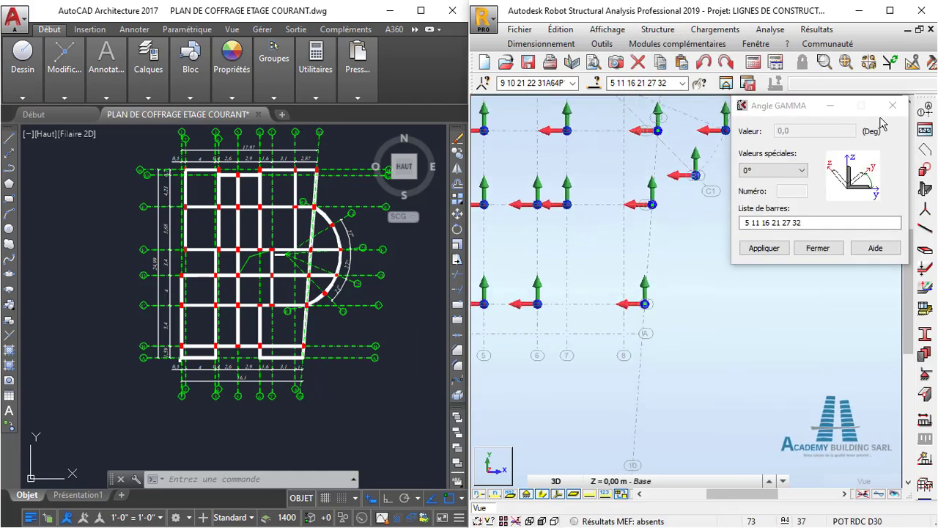
- In AutoCAD, add an angular dimension between inclined axis 10 and horizontal axis A near the plan's lower corner
scroll(301, 365, "up", 8)
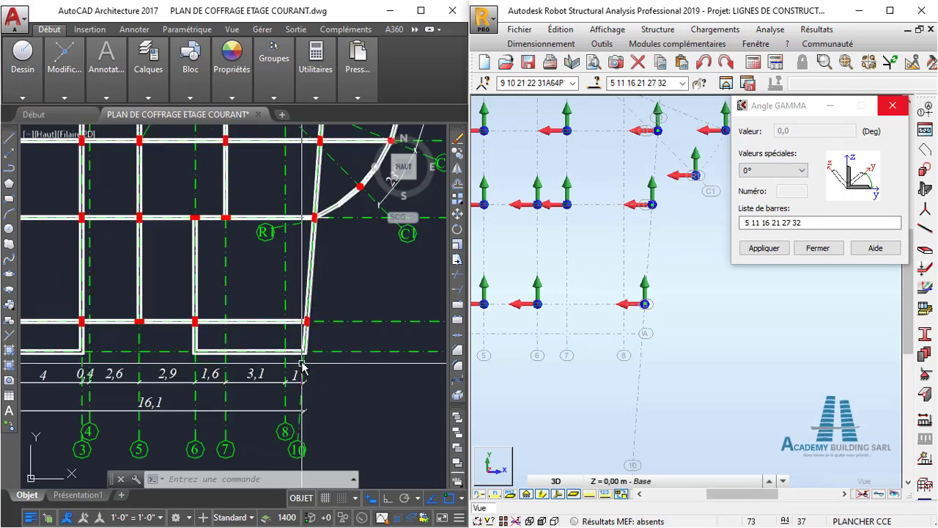
scroll(293, 359, "up", 2)
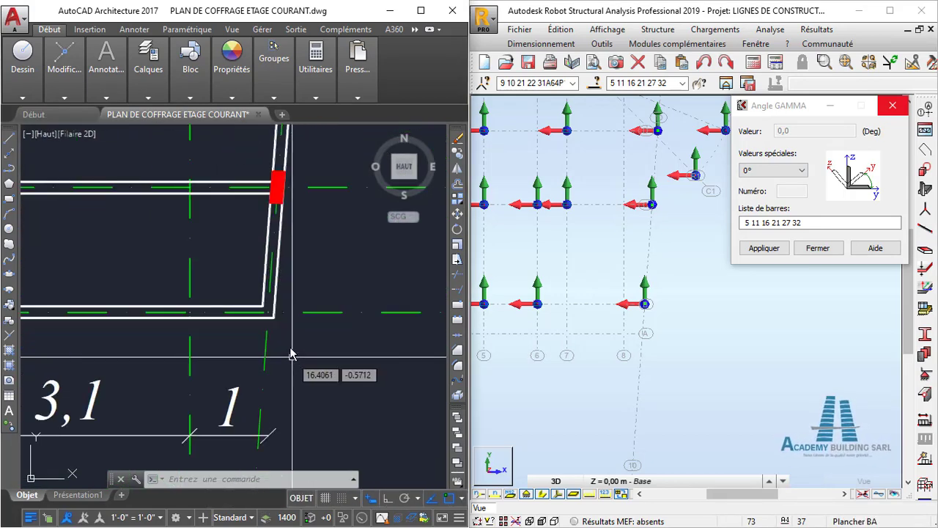
middle_click_drag(296, 291, 230, 313)
mouse_move(137, 98)
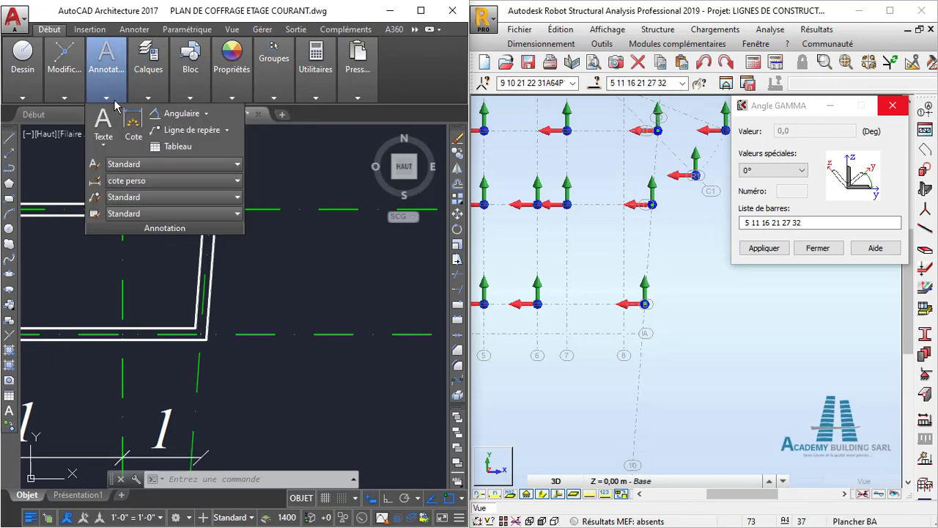
left_click(177, 117)
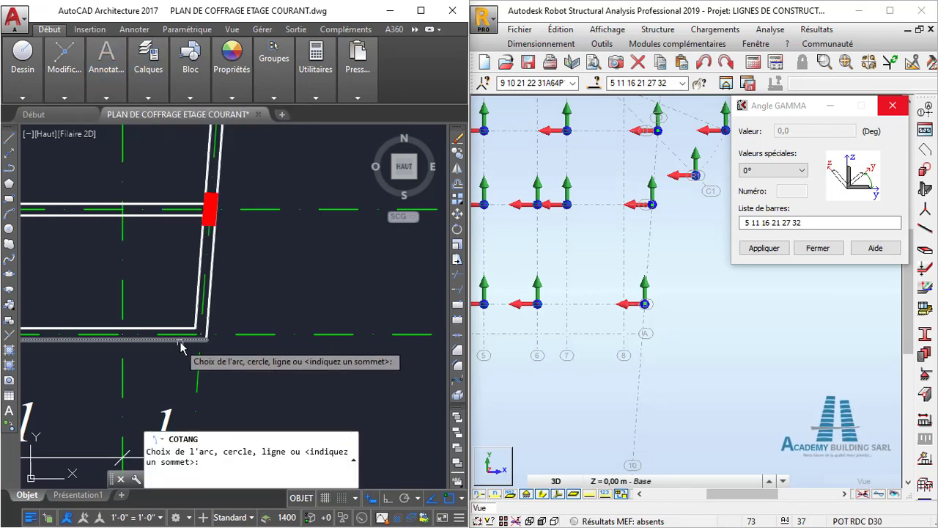
scroll(204, 311, "up", 3)
left_click(203, 311)
scroll(238, 278, "down", 3)
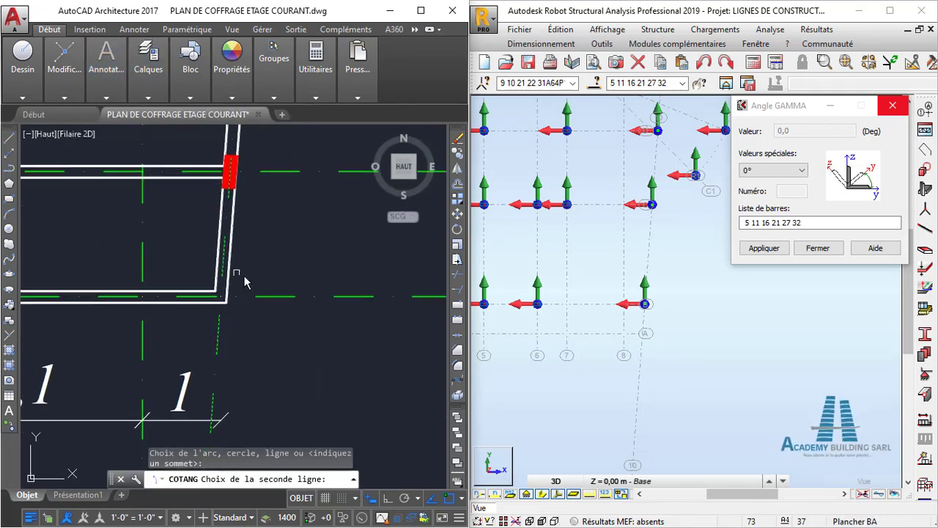
left_click(261, 299)
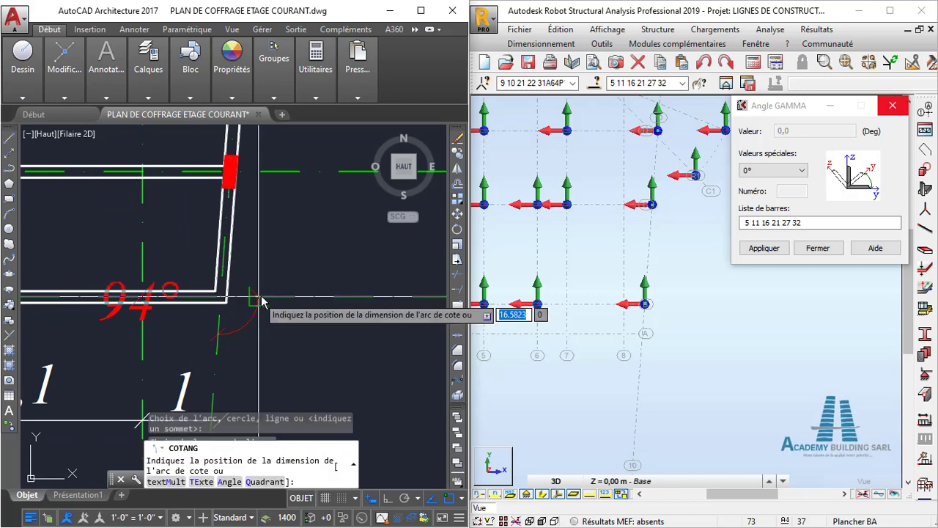
left_click(286, 266)
scroll(289, 293, "down", 3)
scroll(279, 295, "up", 3)
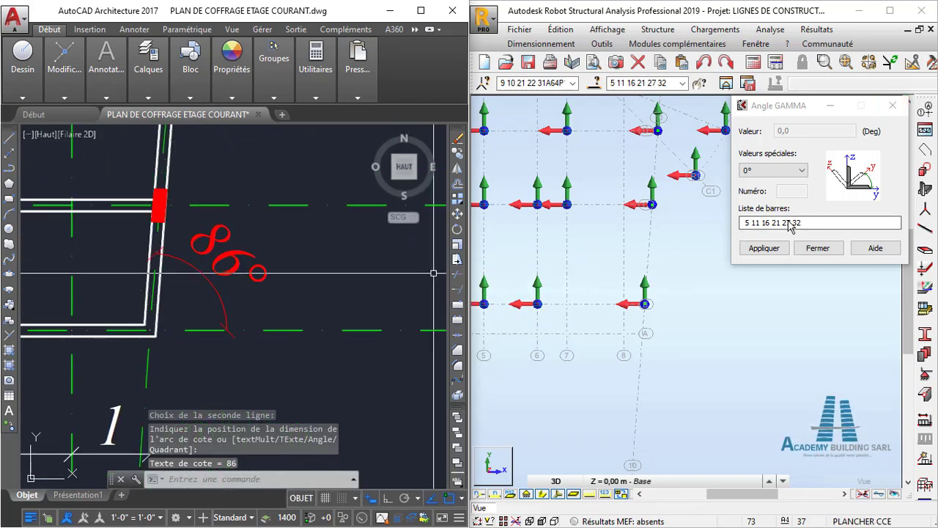
- In Robot, apply a user-defined gamma angle of 86 degrees to bars 5, 11, 16, 21, 27 and 32, then close the settings
left_click_drag(818, 121, 811, 135)
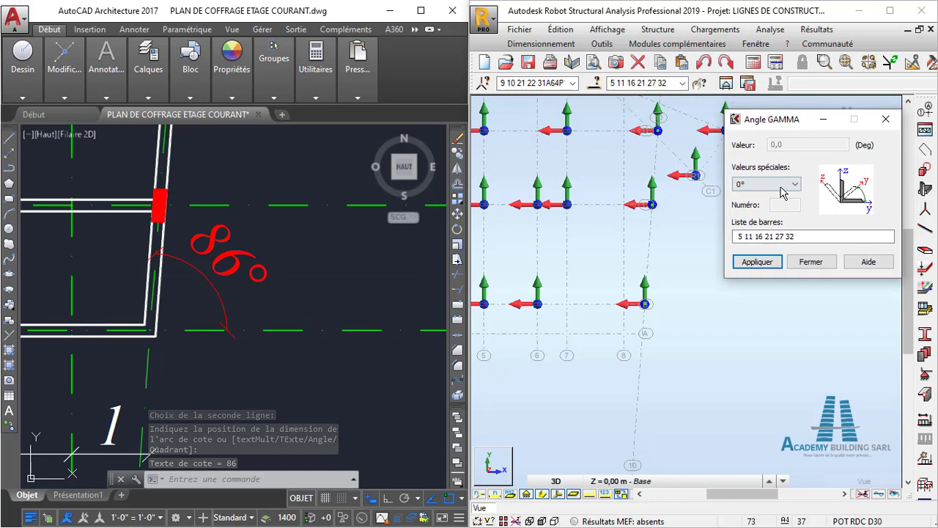
left_click(770, 184)
left_click(782, 251)
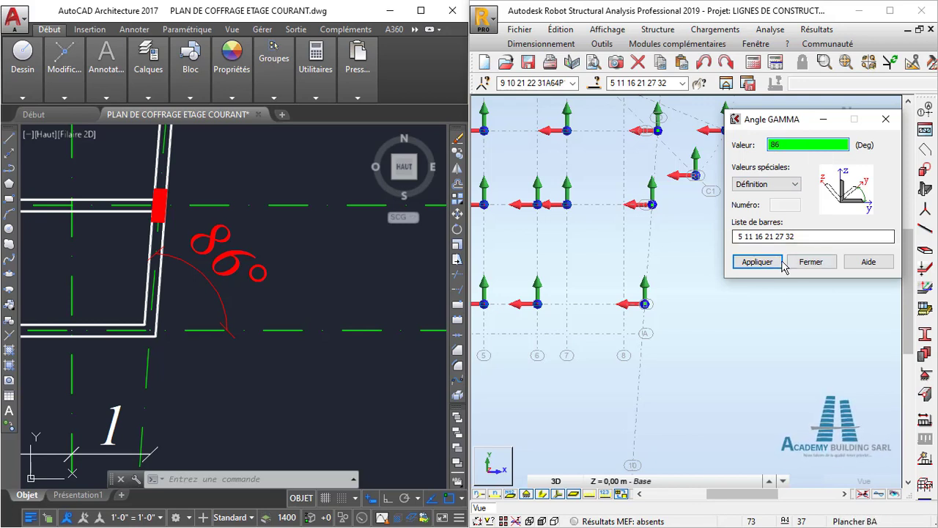
left_click(812, 264)
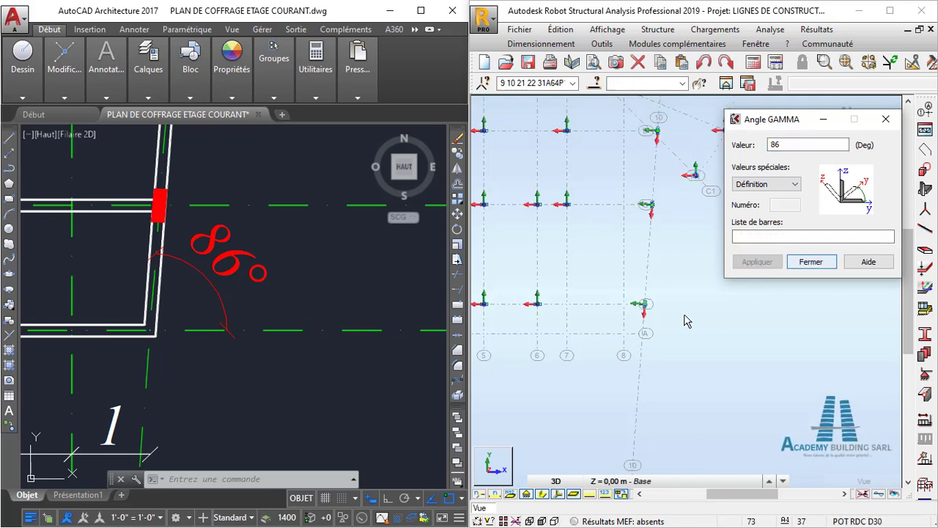
scroll(686, 321, "up", 6)
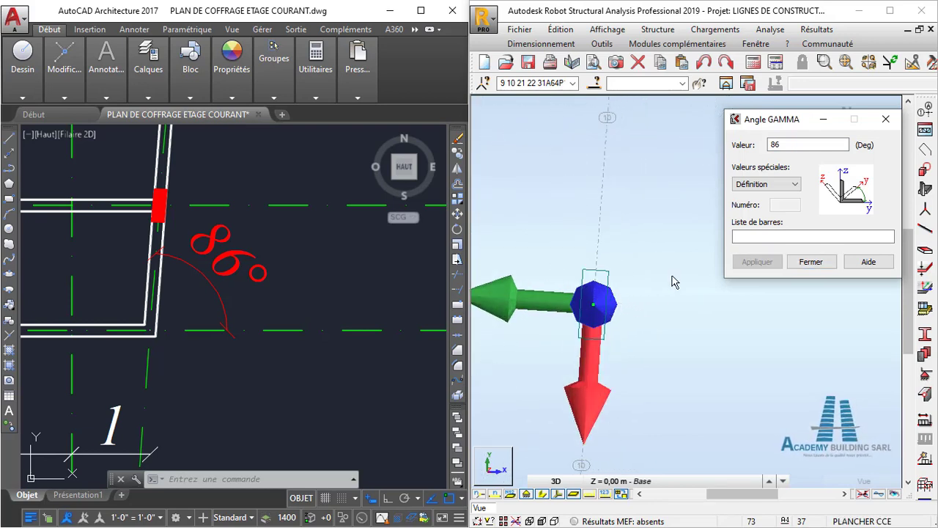
left_click(811, 262)
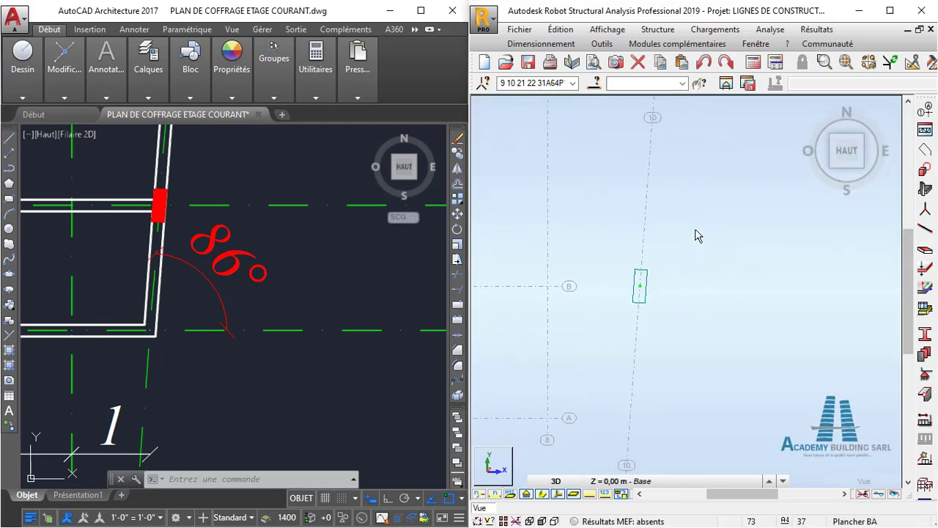
- Compare the rotated column where axis 10 meets axis B in Robot with the same column on the AutoCAD plan
middle_click_drag(618, 346, 640, 266)
left_click(192, 286)
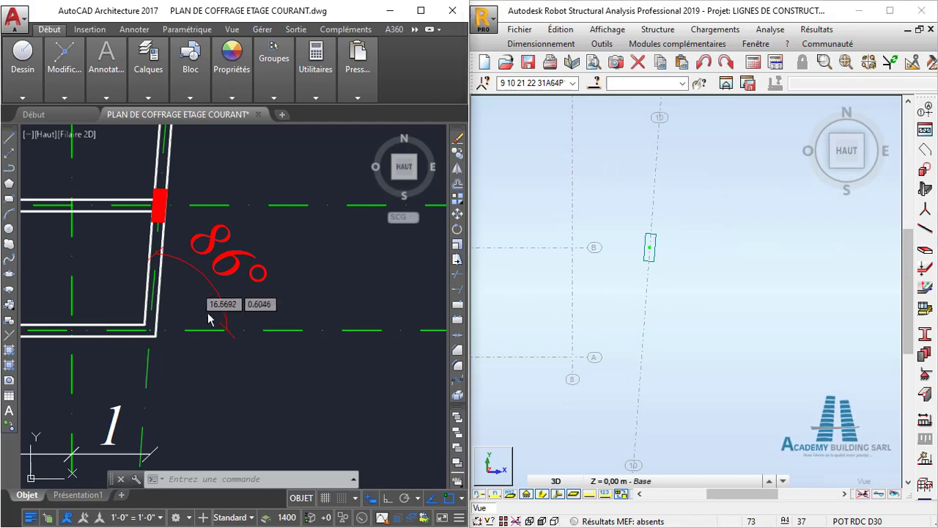
middle_click_drag(169, 261, 265, 302)
scroll(260, 292, "up", 4)
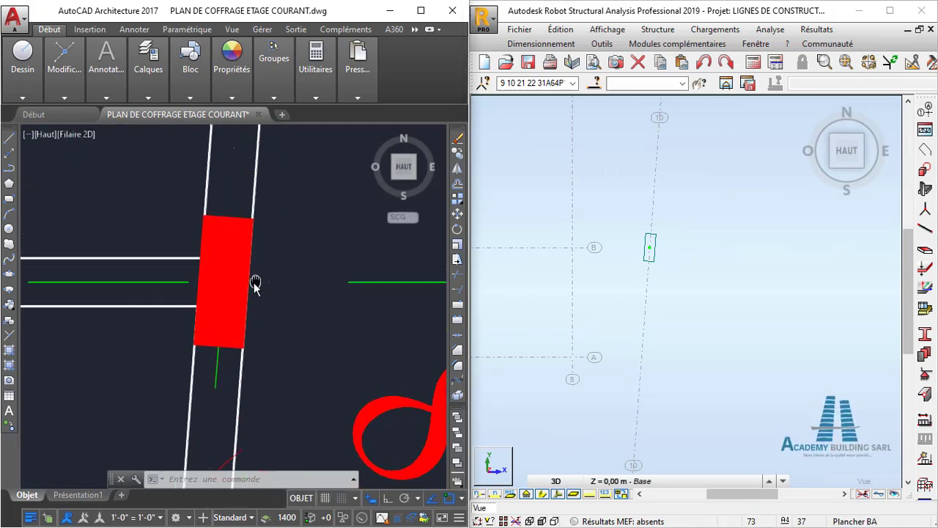
scroll(278, 284, "down", 2)
scroll(572, 271, "down", 1)
middle_click_drag(613, 247, 616, 222)
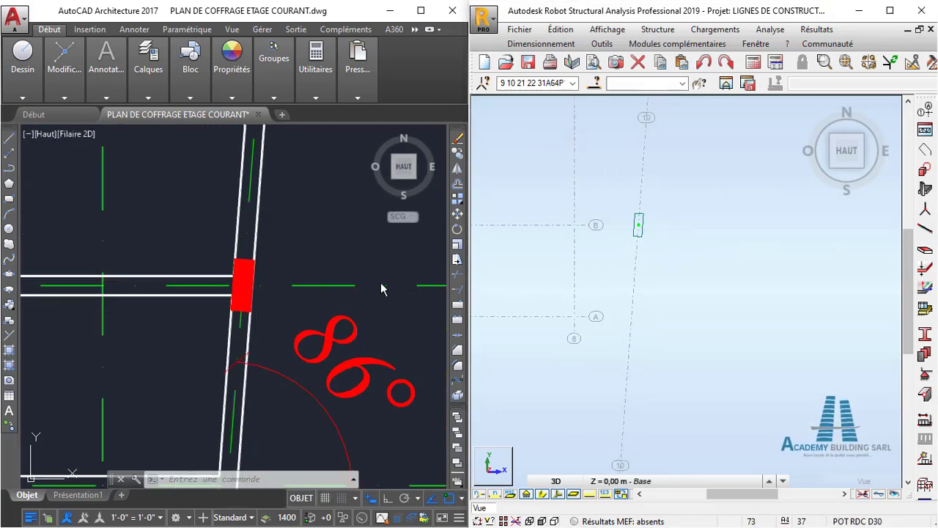
- Check the orientation of the remaining rotated columns along inclined axis 10, from axis C upwards, against the AutoCAD plan
scroll(313, 281, "down", 5)
scroll(290, 308, "down", 4)
scroll(300, 220, "up", 6)
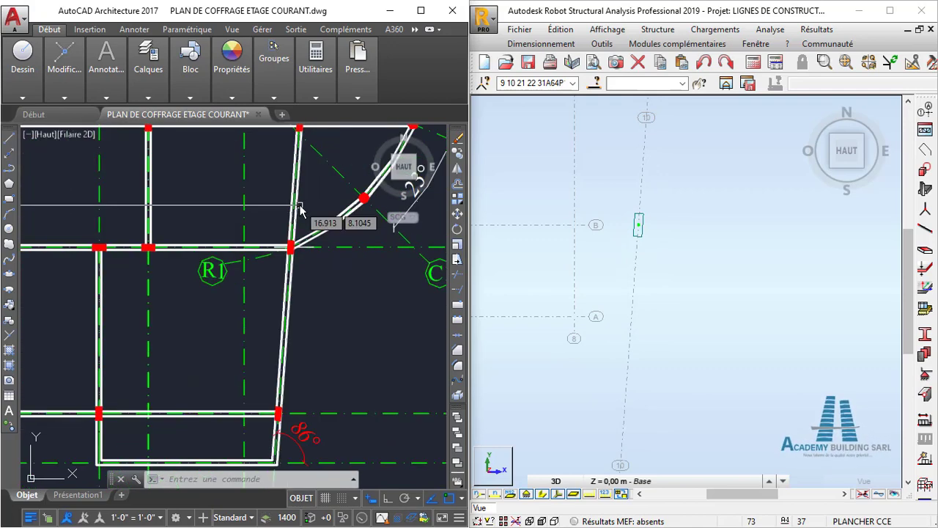
middle_click_drag(298, 212, 285, 265)
middle_click_drag(697, 226, 643, 338)
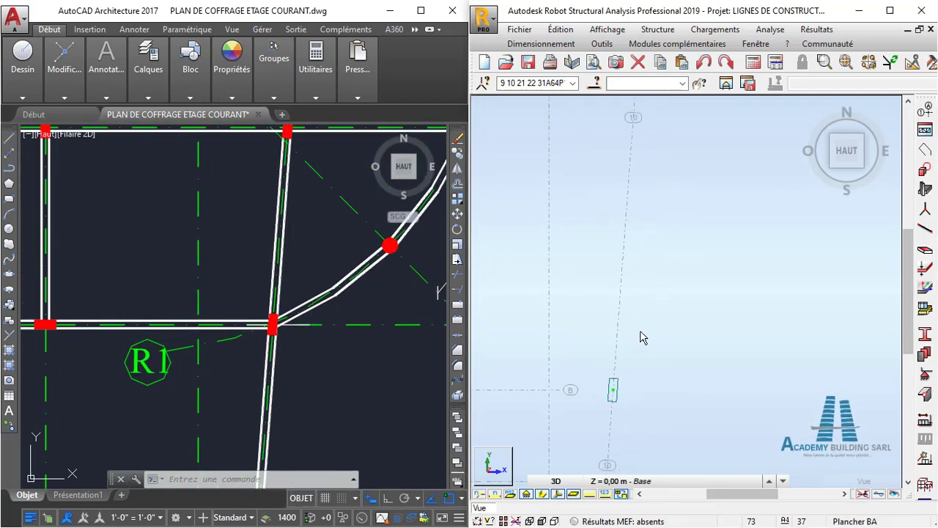
scroll(623, 274, "down", 4)
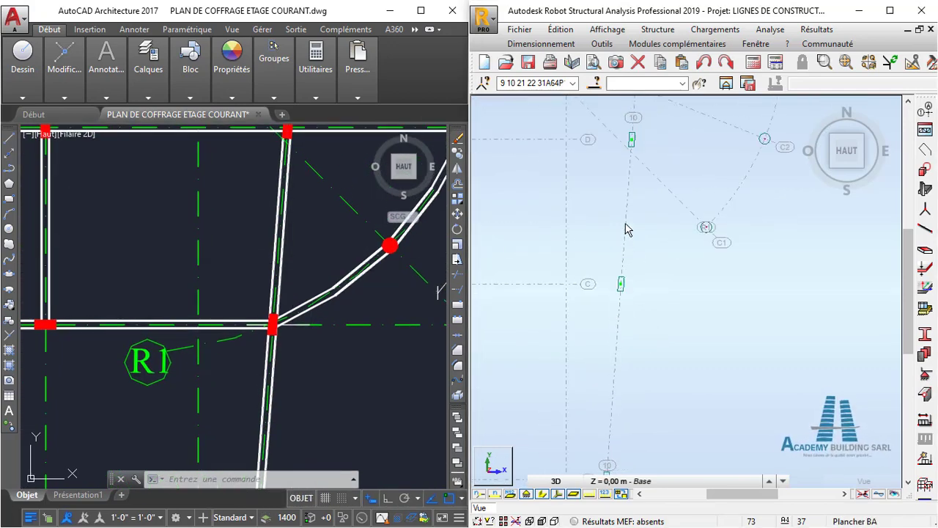
middle_click_drag(620, 328, 617, 368)
scroll(617, 192, "up", 4)
middle_click_drag(627, 136, 608, 287)
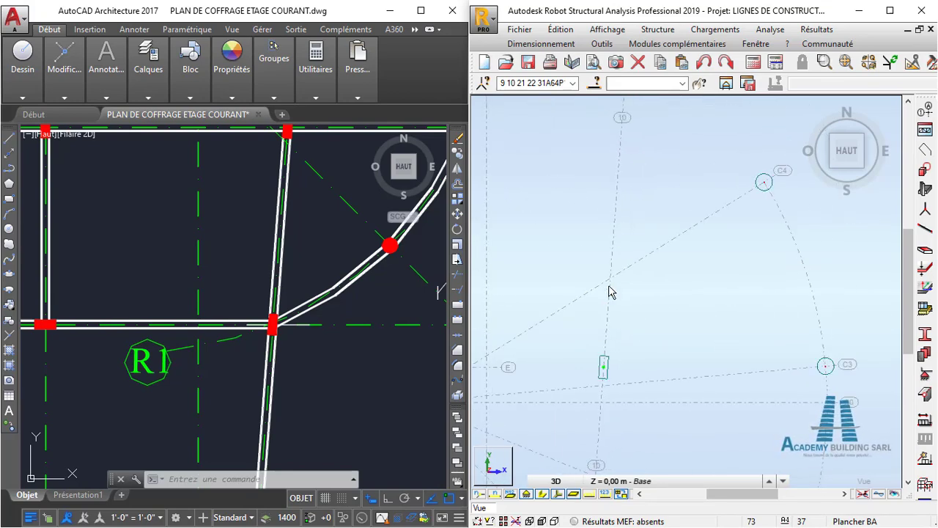
middle_click_drag(624, 172, 655, 348)
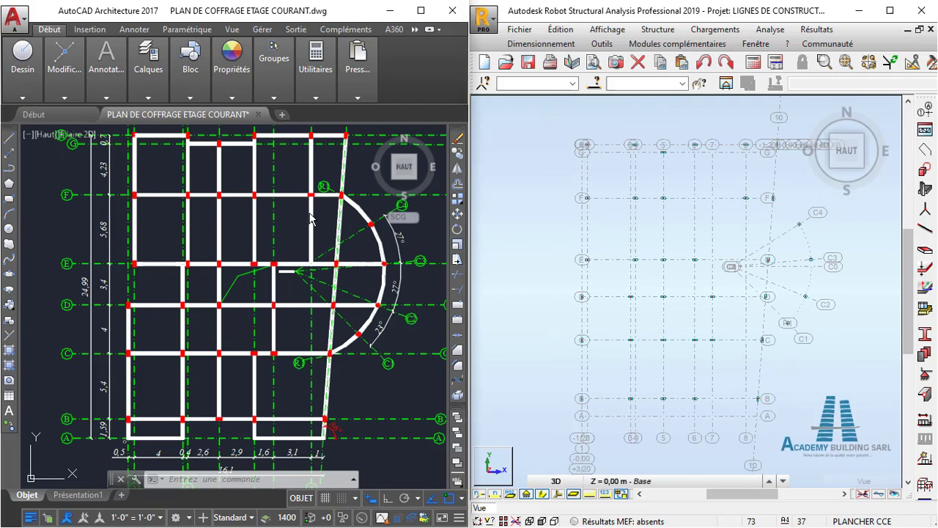
- Compare the orientation of the columns along axis H on the AutoCAD plan with their orientation in Robot, starting at axis 2
scroll(205, 248, "up", 3)
scroll(161, 180, "up", 2)
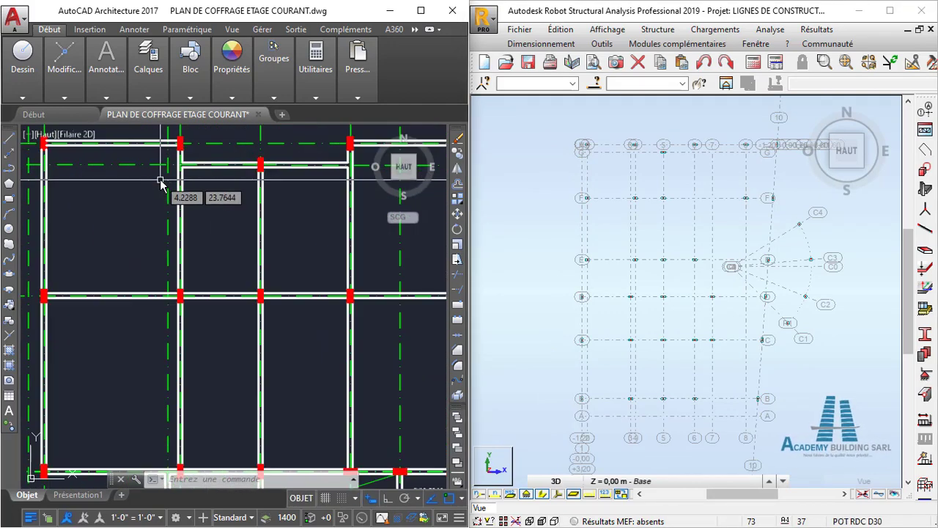
middle_click_drag(161, 181, 207, 269)
scroll(192, 251, "up", 1)
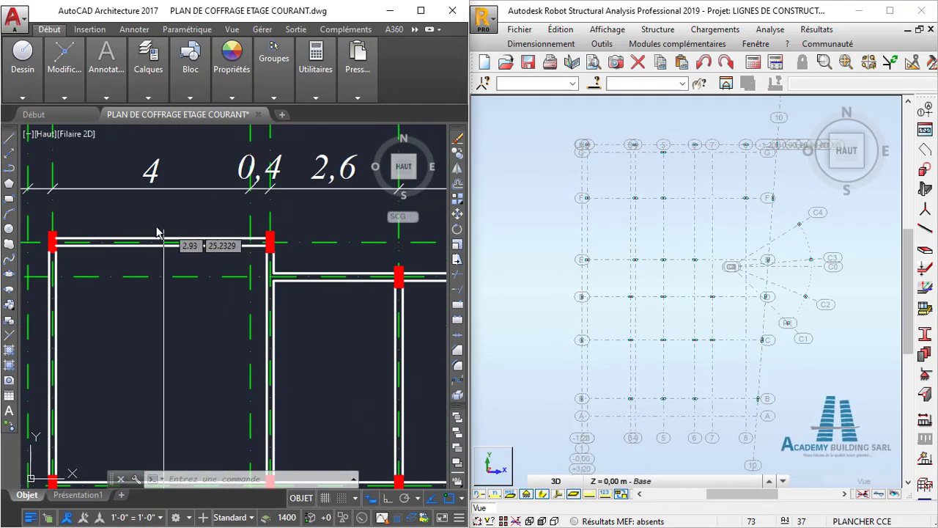
scroll(168, 234, "up", 3)
scroll(163, 230, "down", 3)
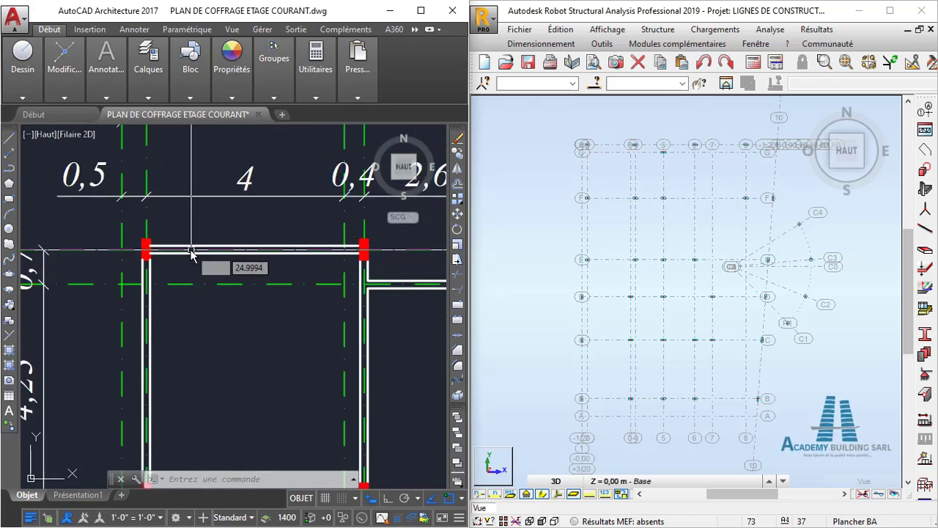
scroll(192, 255, "down", 3)
scroll(222, 262, "down", 2)
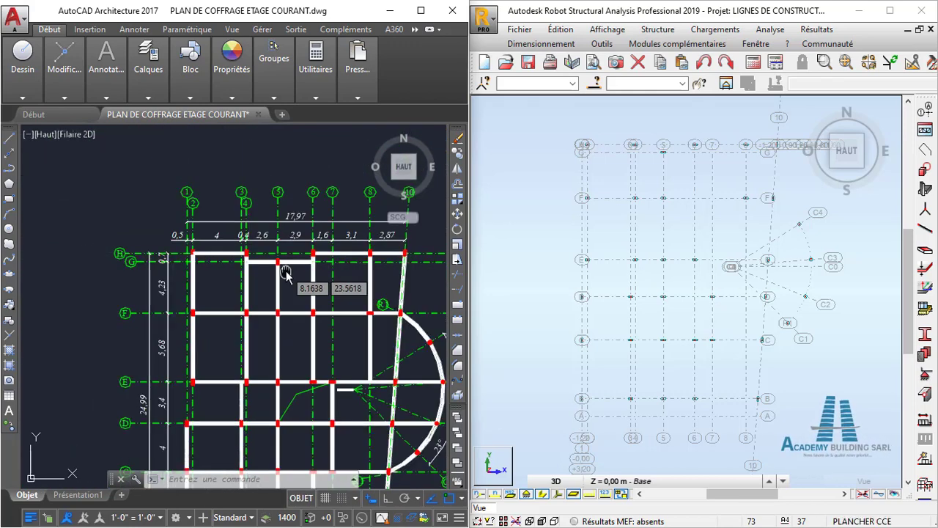
scroll(561, 157, "up", 3)
scroll(539, 165, "up", 2)
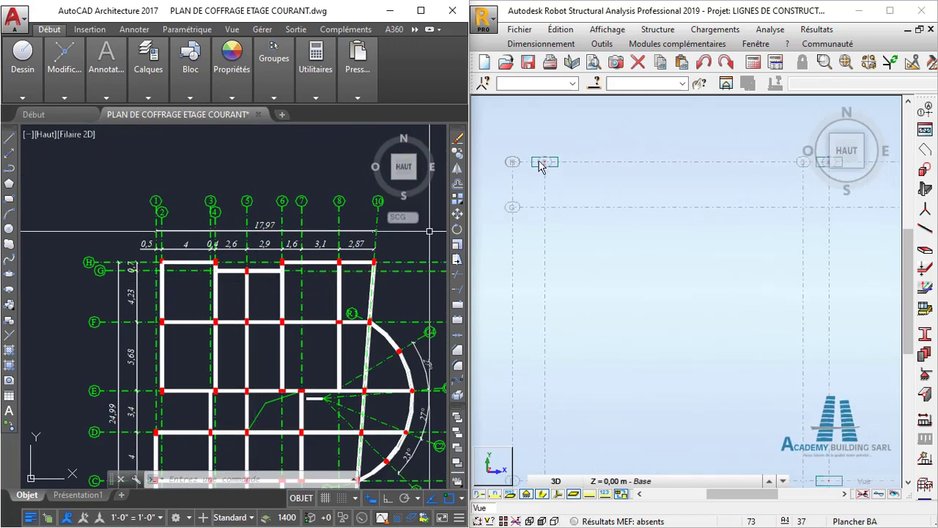
middle_click_drag(557, 174, 645, 217)
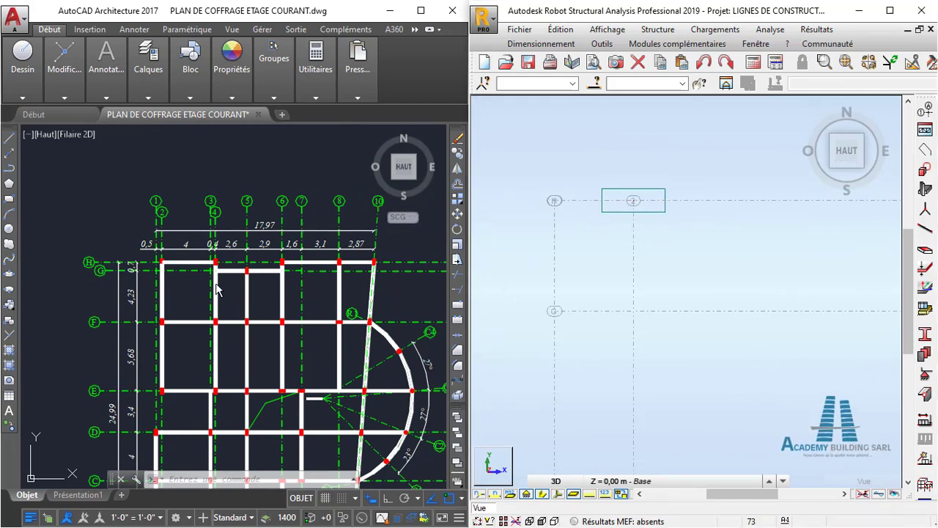
scroll(216, 286, "up", 3)
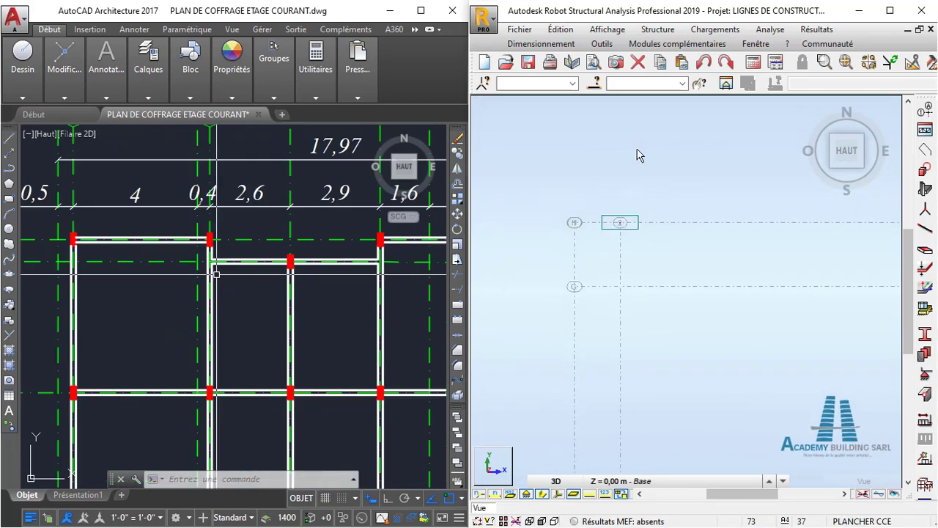
- Select the columns along axis H in Robot by geometry, with the Y range set from 25,00 to 25,00
left_click(596, 82)
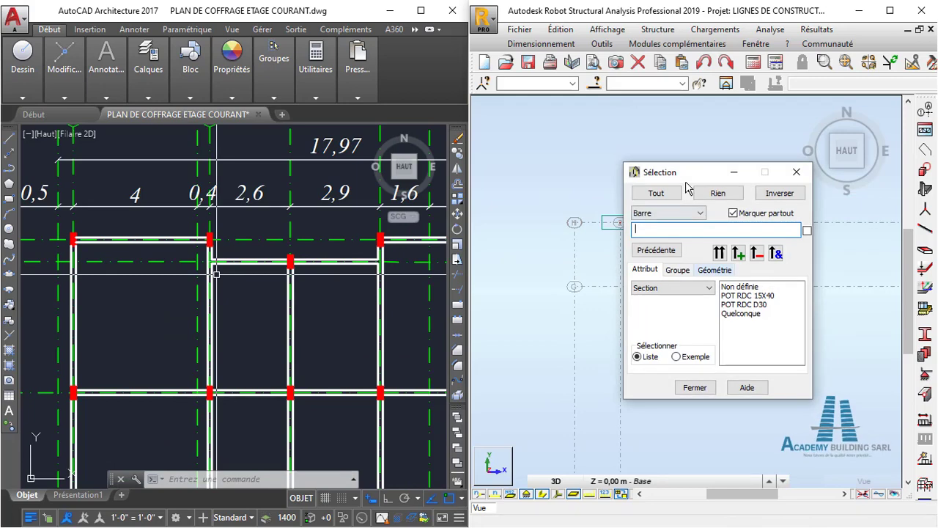
left_click_drag(682, 174, 696, 151)
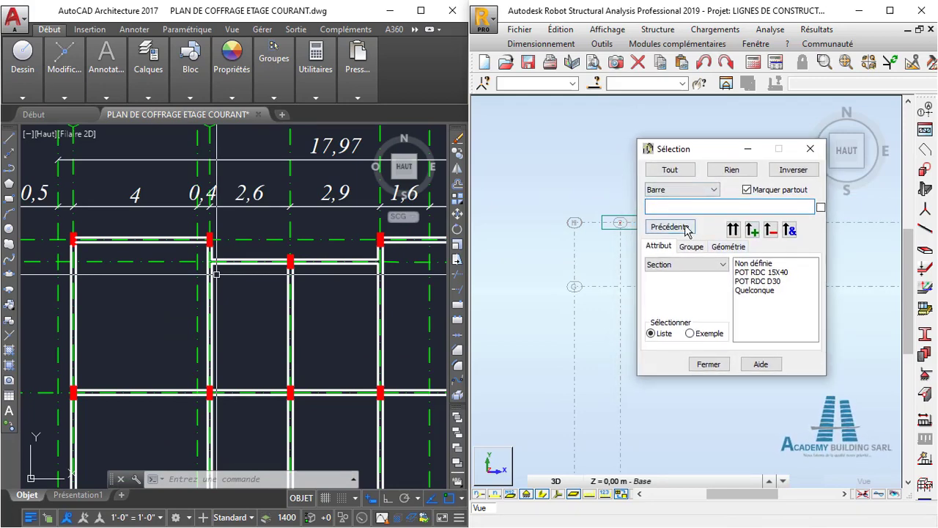
left_click(730, 247)
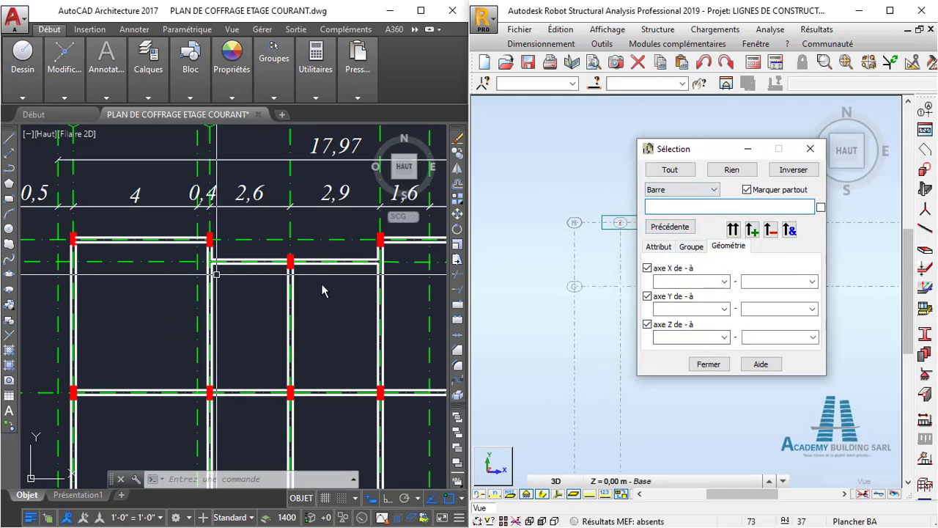
scroll(325, 289, "down", 5)
scroll(284, 301, "up", 2)
middle_click_drag(284, 302, 284, 283)
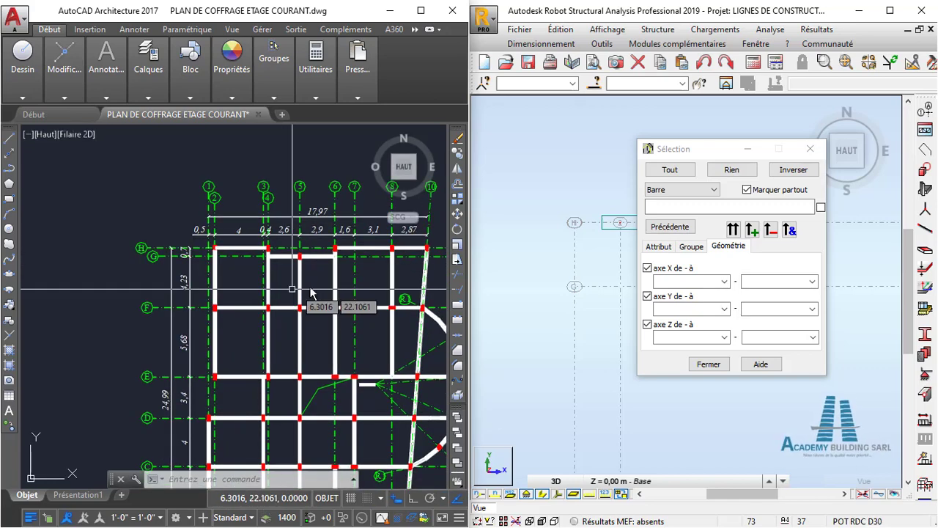
left_click(725, 310)
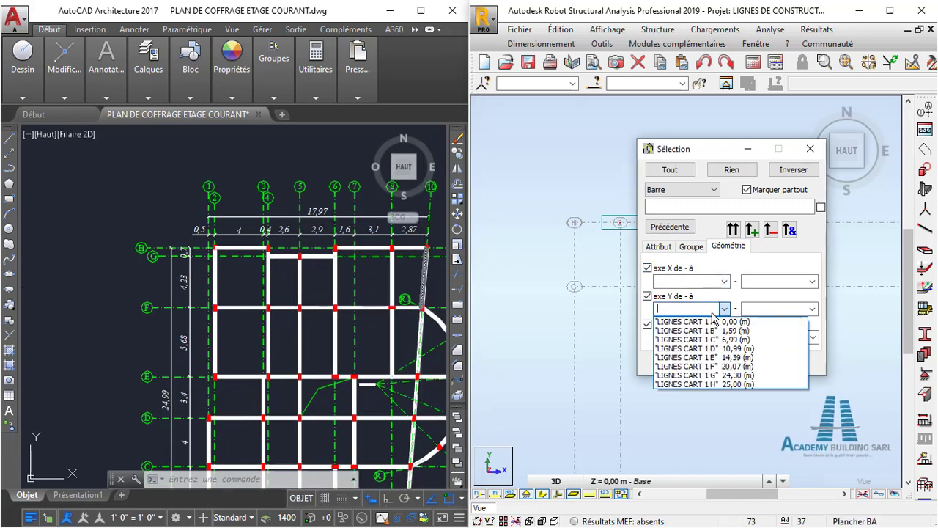
left_click(715, 384)
left_click(812, 308)
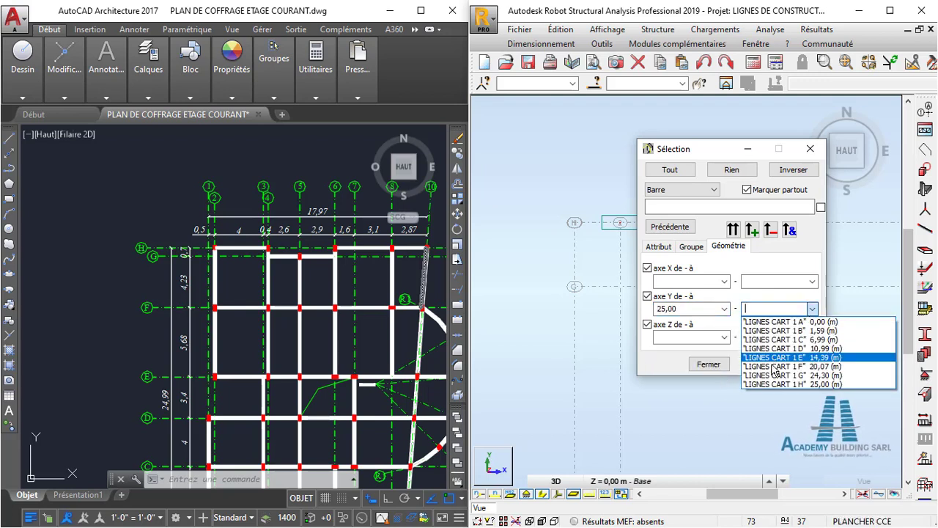
left_click(777, 384)
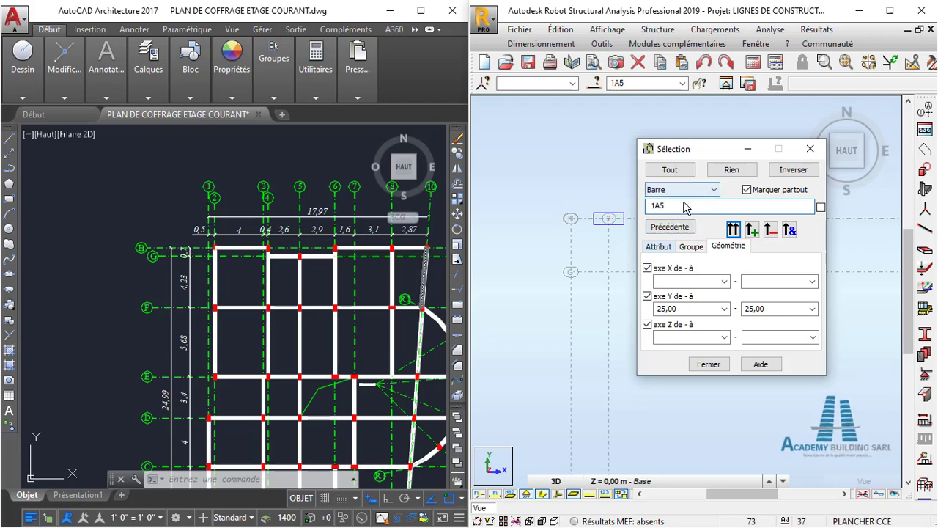
scroll(367, 294, "down", 2)
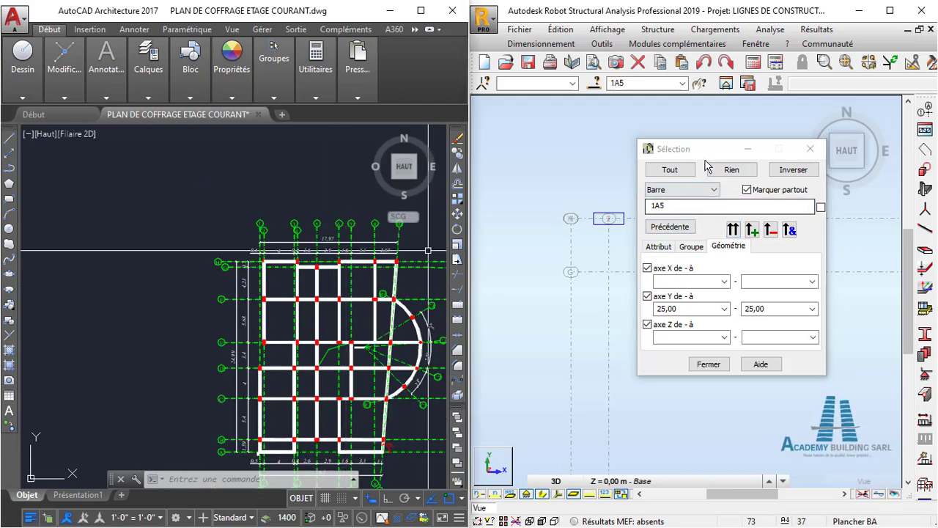
- Rotate the selected columns along axis H by applying a Gamma angle of 90°
left_click_drag(699, 151, 706, 189)
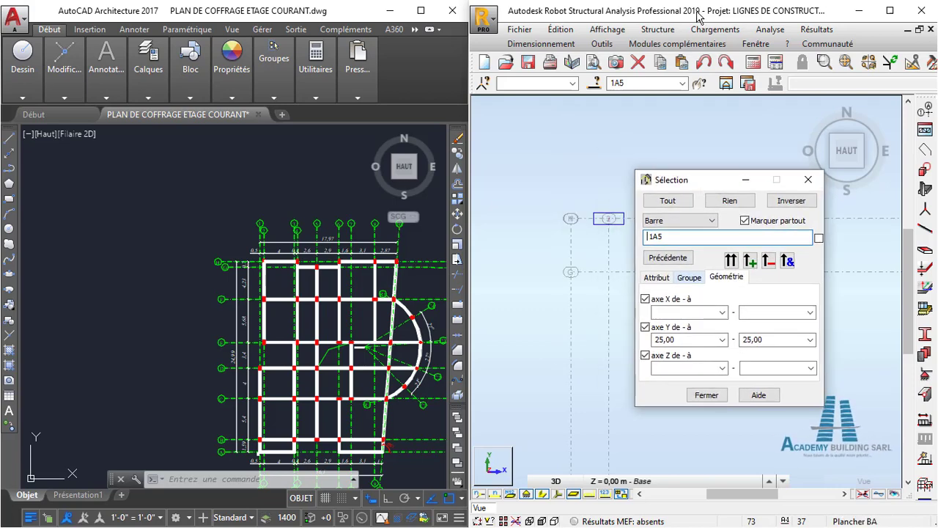
left_click(657, 29)
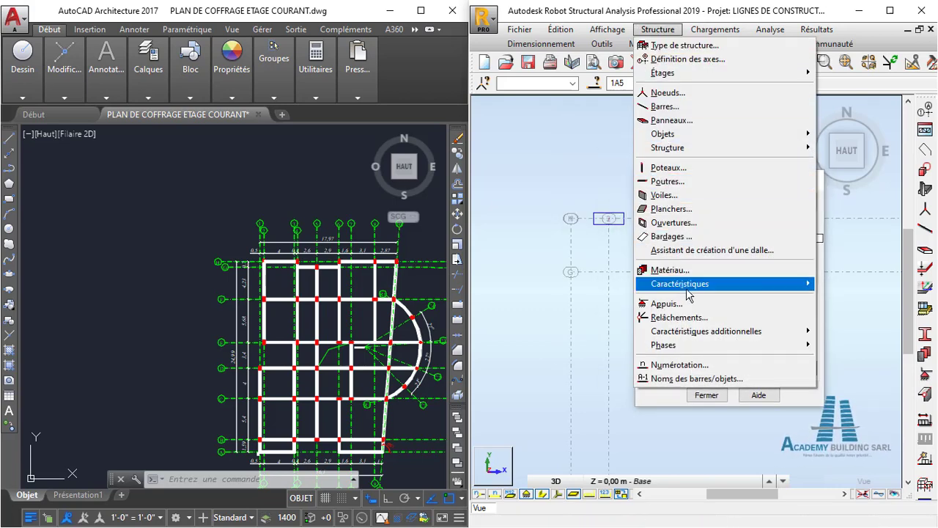
mouse_move(693, 289)
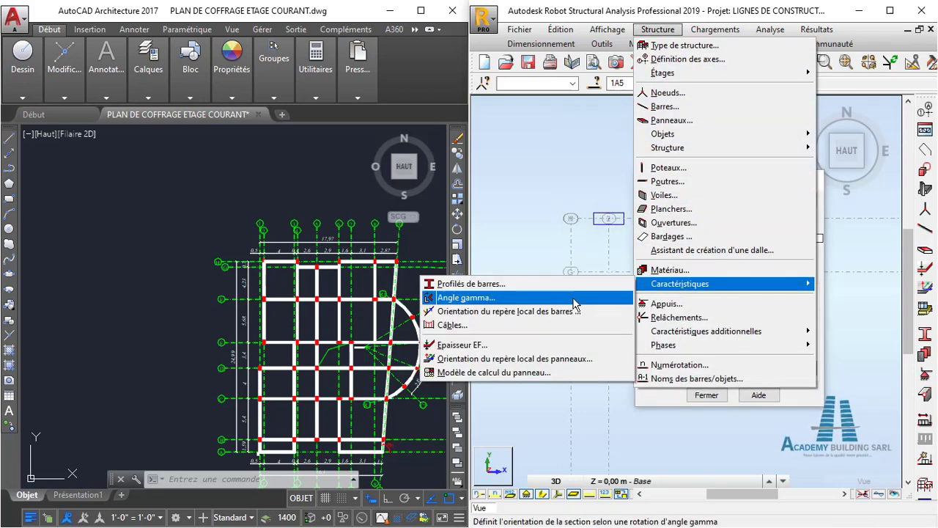
left_click(558, 298)
left_click(687, 183)
left_click_drag(686, 183, 576, 170)
left_click(759, 240)
left_click(774, 185)
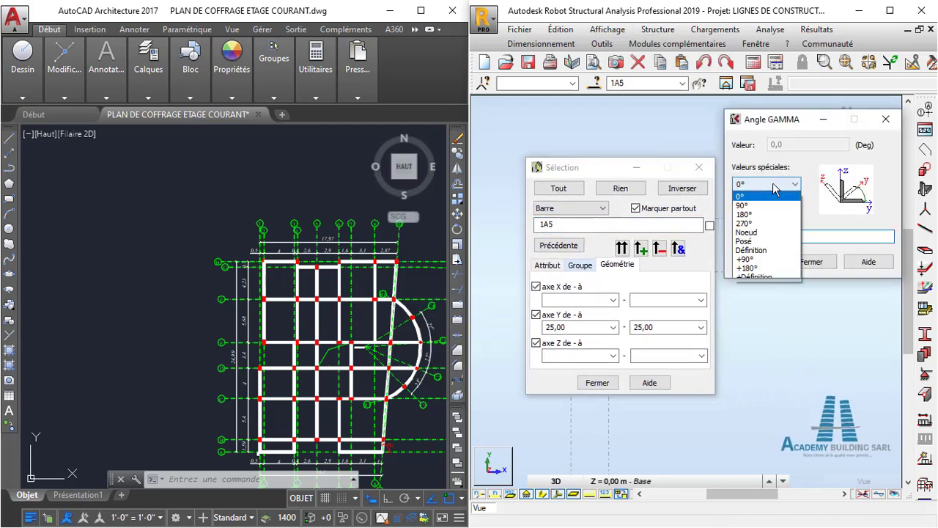
left_click(775, 207)
left_click(767, 264)
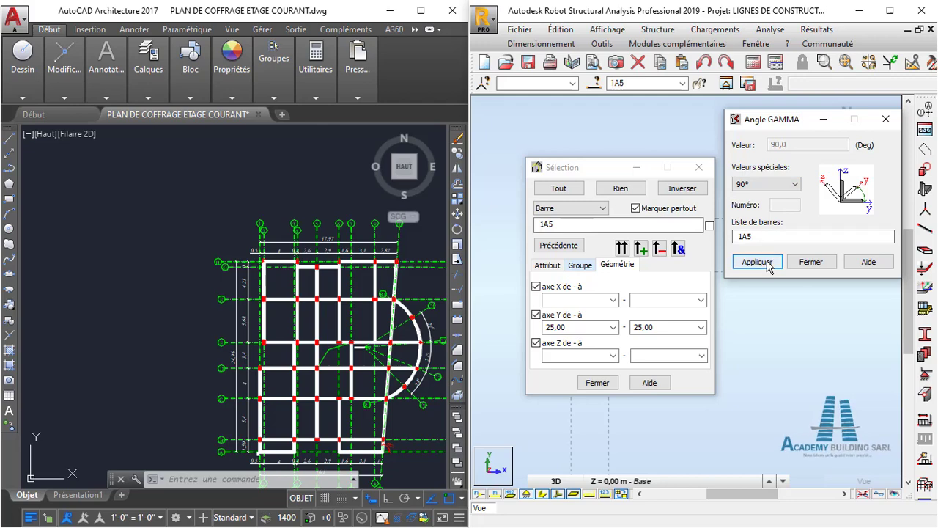
- Compare the orientation of the rotated axis H columns in Robot with the AutoCAD plan, from axis 2 to axis 10
left_click_drag(635, 171, 726, 316)
scroll(629, 235, "up", 3)
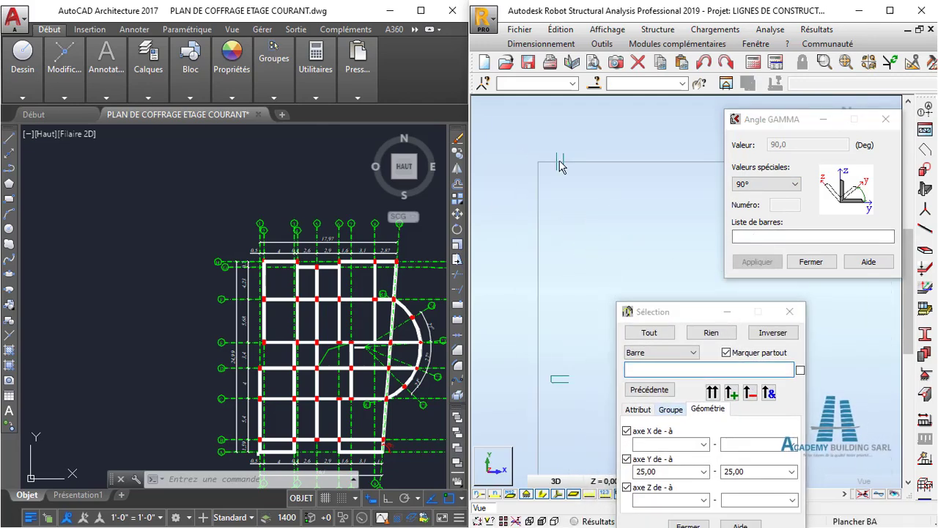
scroll(535, 165, "up", 2)
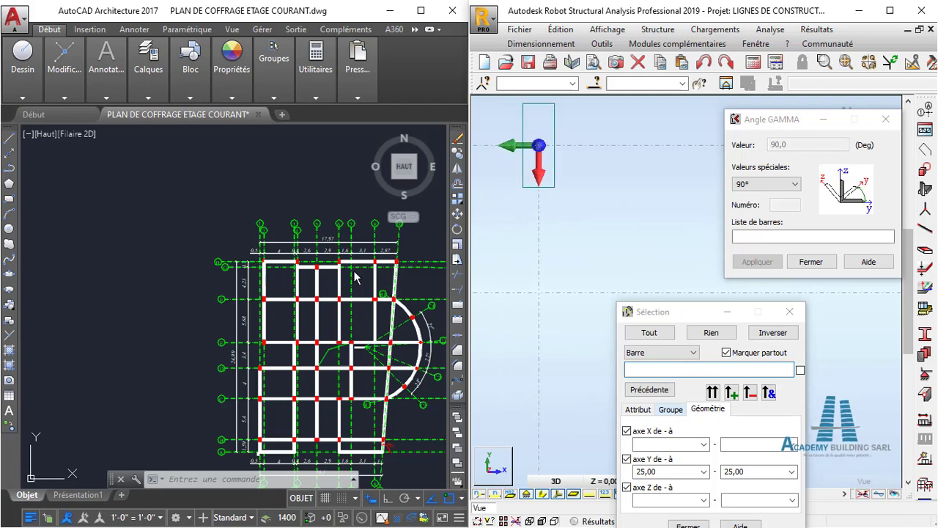
scroll(262, 255, "up", 8)
scroll(240, 247, "down", 4)
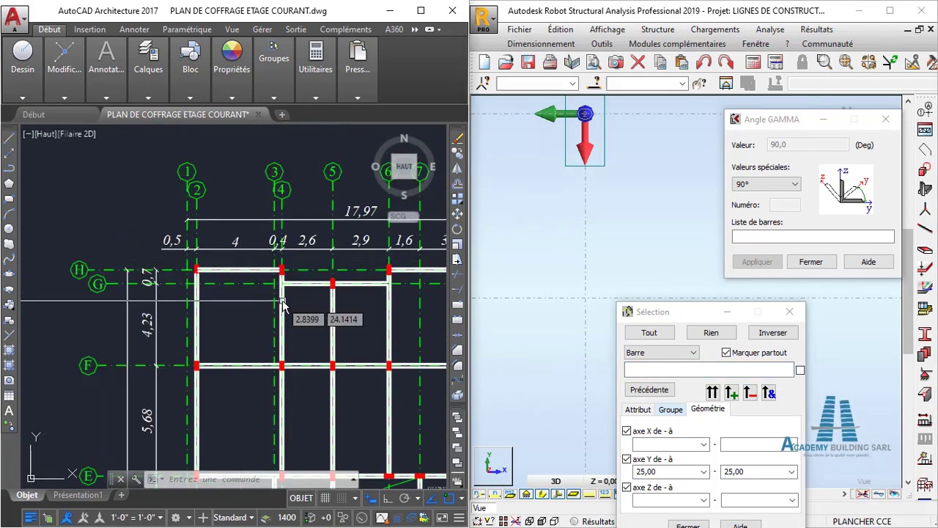
middle_click_drag(353, 292, 291, 282)
middle_click_drag(393, 285, 355, 245)
scroll(387, 268, "up", 6)
scroll(387, 267, "down", 4)
scroll(590, 240, "down", 2)
scroll(591, 241, "down", 3)
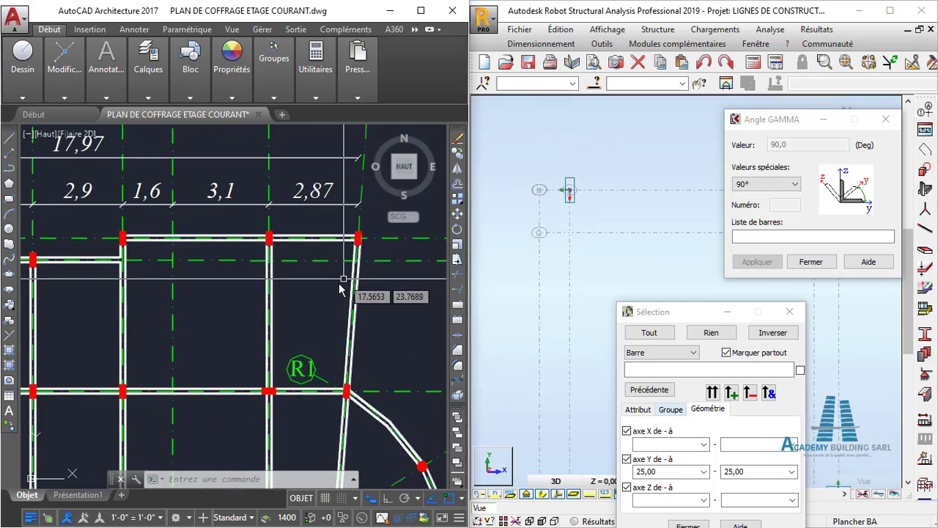
- Minimize the Angle Gamma and Selection windows in Robot to clear the view of the columns
left_click_drag(794, 121, 821, 189)
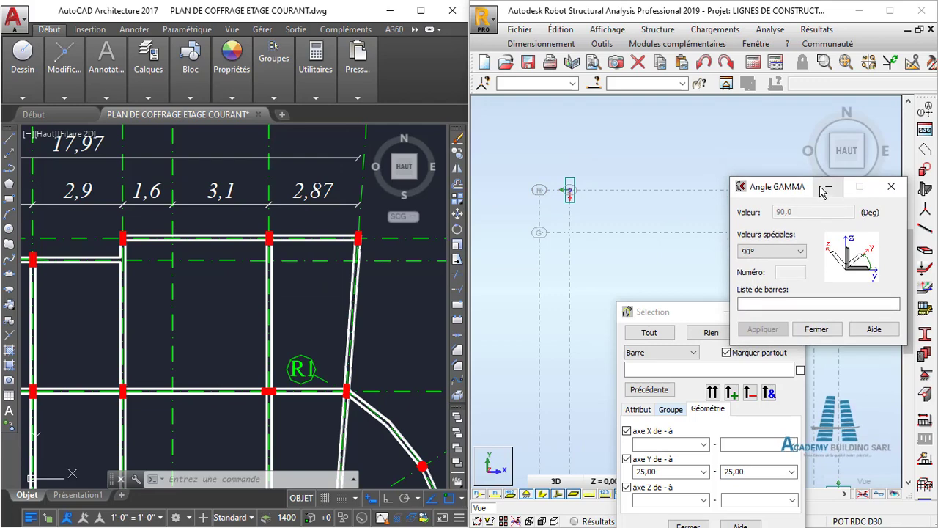
left_click(827, 188)
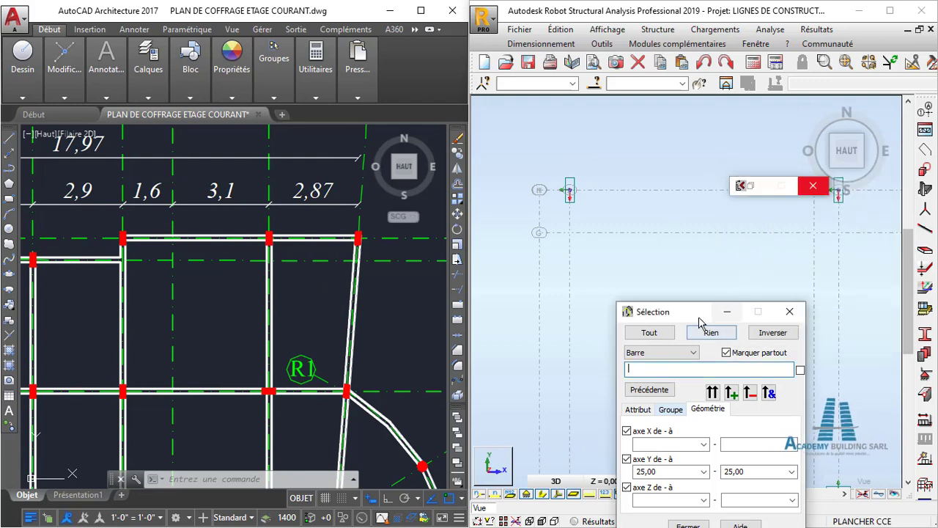
left_click(768, 193)
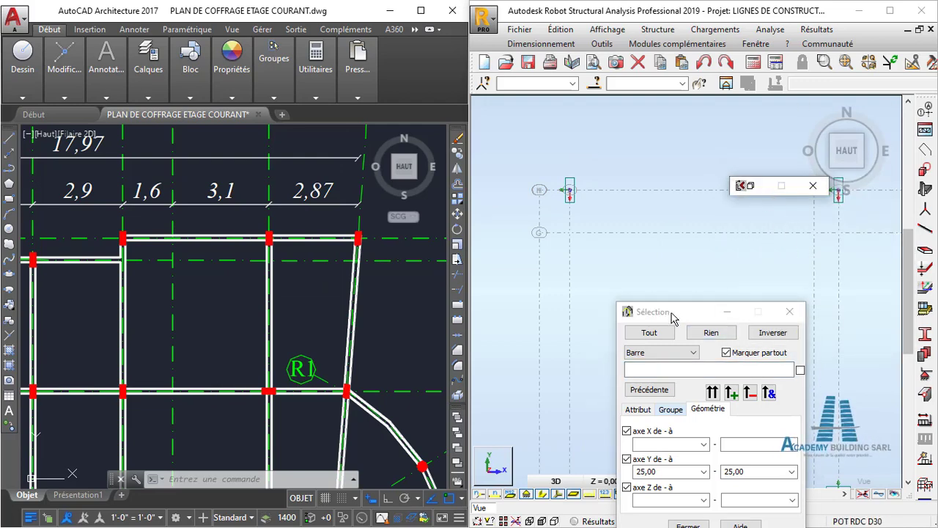
left_click_drag(673, 317, 779, 308)
left_click(822, 307)
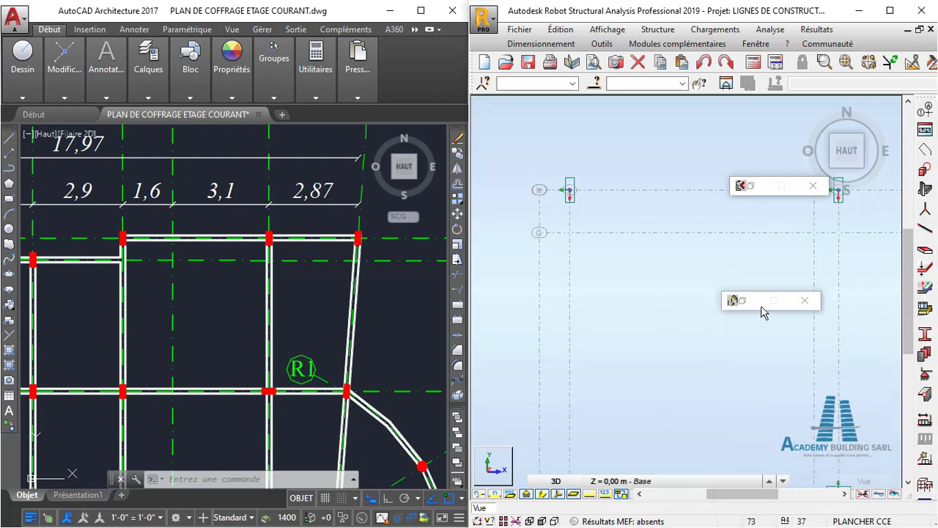
- Examine the column orientations along axes G and F on the AutoCAD plan, especially the column where axes 5 and G meet
scroll(674, 253, "down", 3)
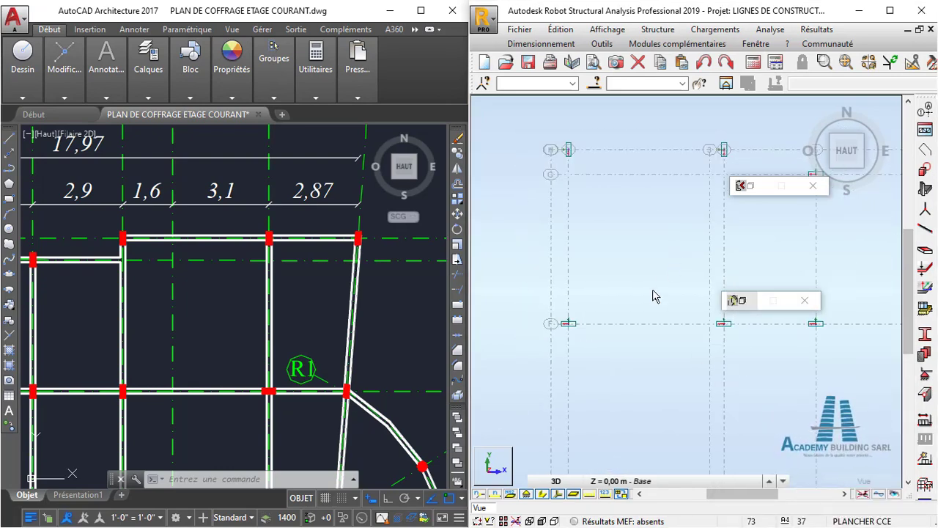
left_click(287, 317)
scroll(271, 283, "down", 6)
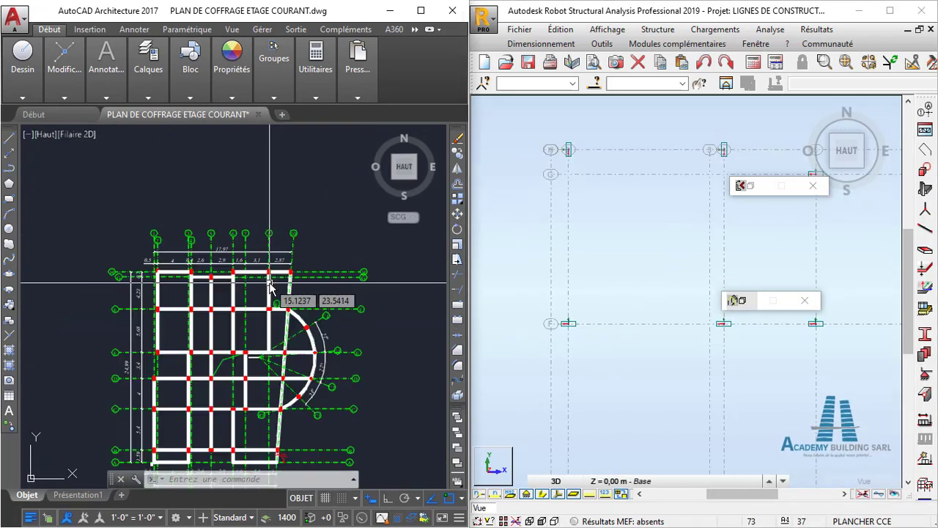
scroll(182, 284, "up", 4)
mouse_move(239, 304)
middle_mouse_down()
mouse_move(276, 293)
mouse_move(291, 272)
middle_mouse_up()
scroll(283, 277, "up", 2)
scroll(274, 279, "down", 2)
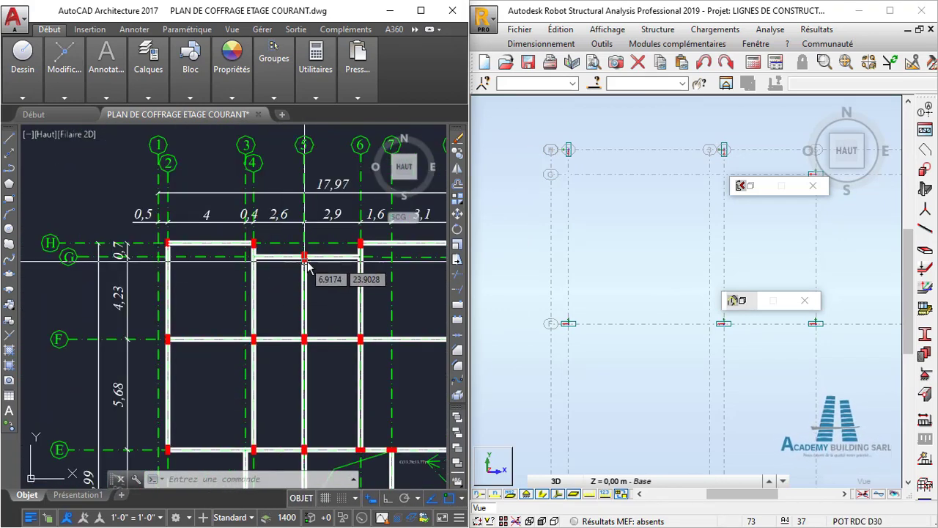
middle_click_drag(299, 301, 275, 308)
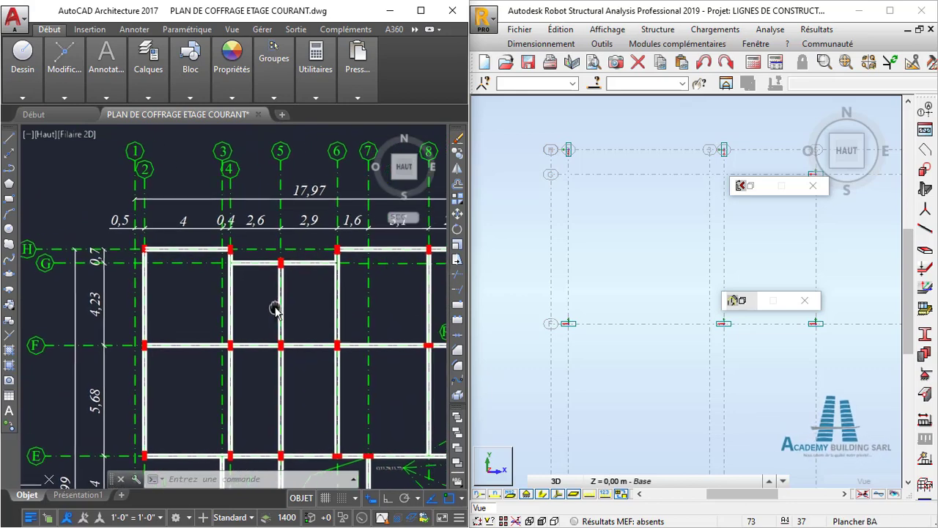
scroll(299, 282, "up", 2)
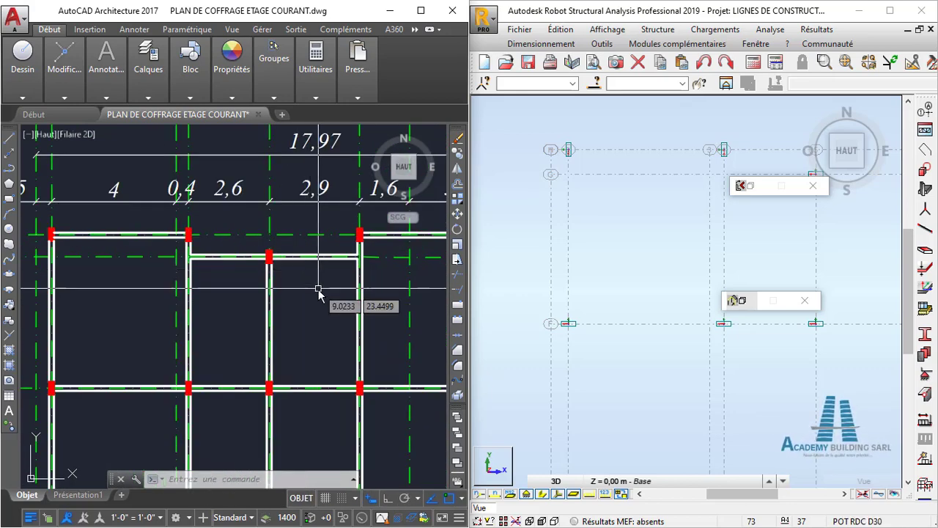
scroll(306, 293, "down", 2)
middle_click_drag(307, 293, 245, 261)
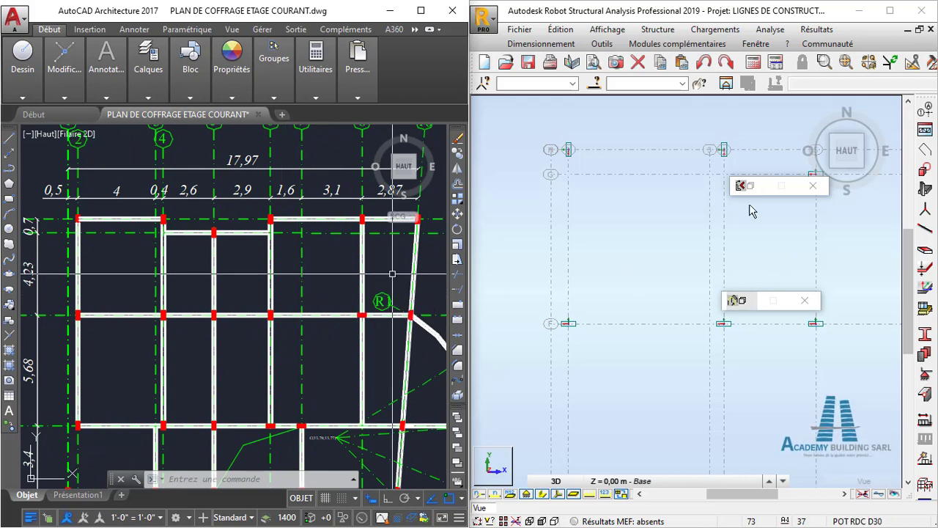
- Rotate the column where axes 5 and G meet in Robot by applying a Gamma angle of 90°
middle_click_drag(753, 234, 675, 286)
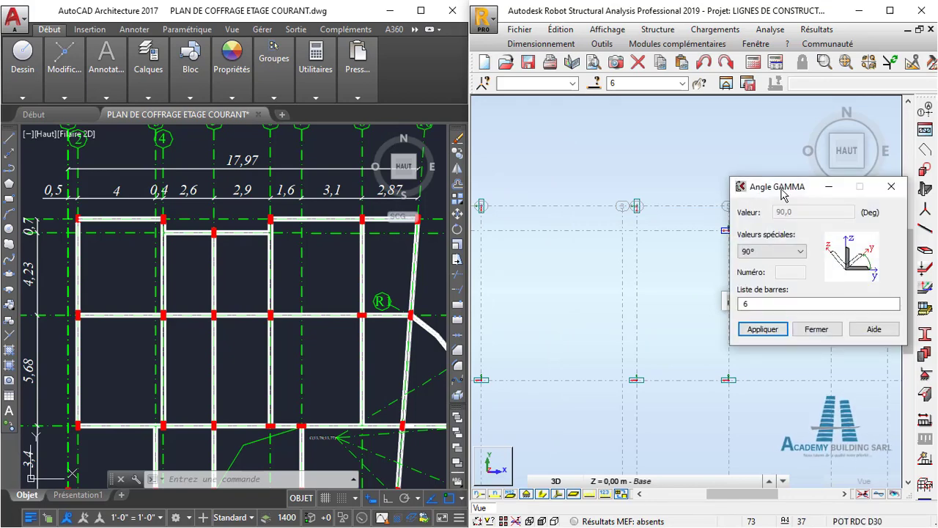
left_click_drag(782, 193, 800, 128)
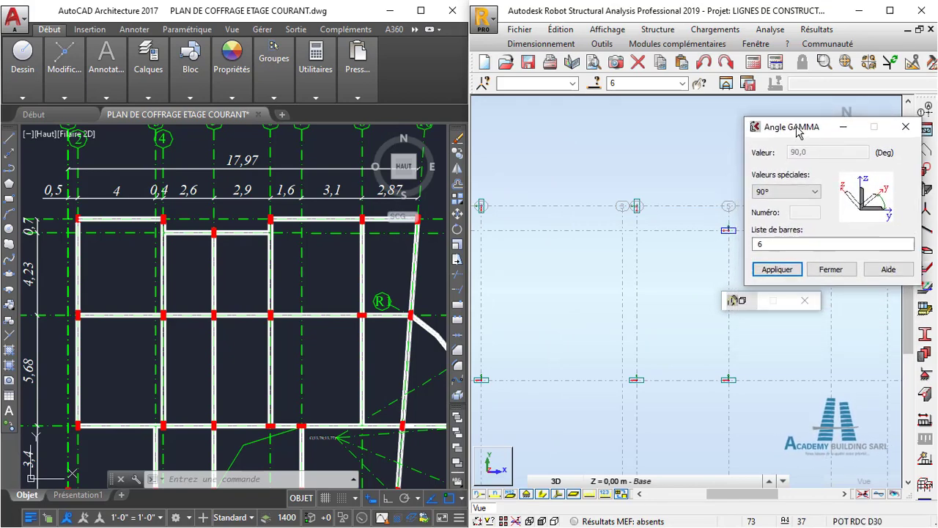
left_click(777, 267)
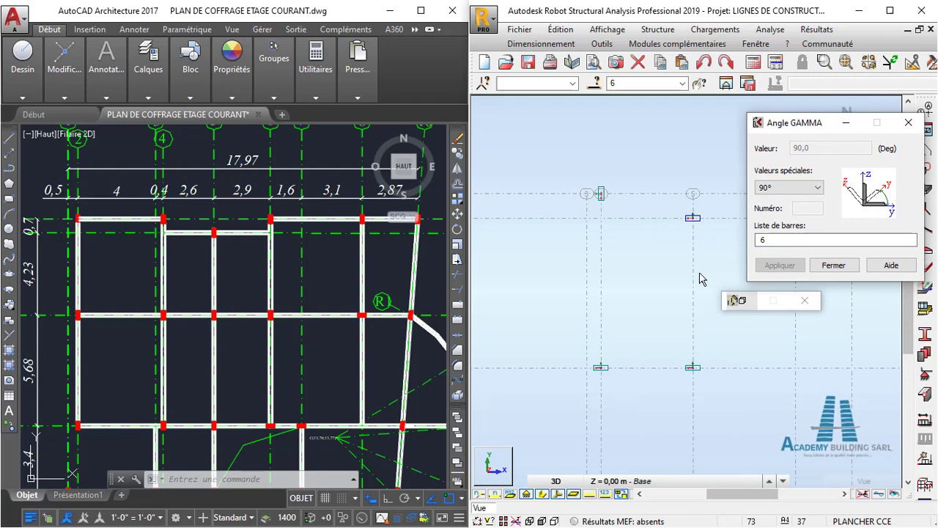
- Check the rotated column on axis G and compare the axis F column orientations in Robot with the AutoCAD plan
scroll(698, 278, "down", 2)
middle_click_drag(637, 343, 651, 268)
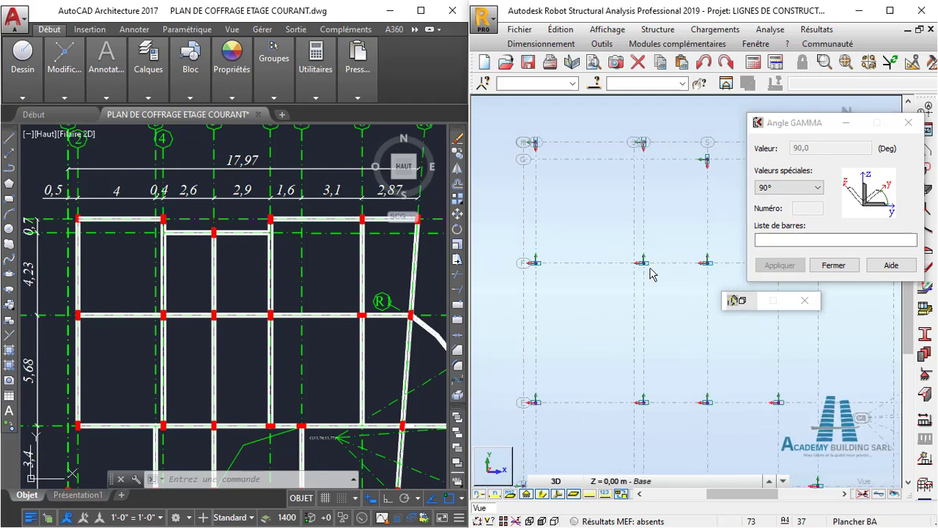
scroll(529, 264, "up", 5)
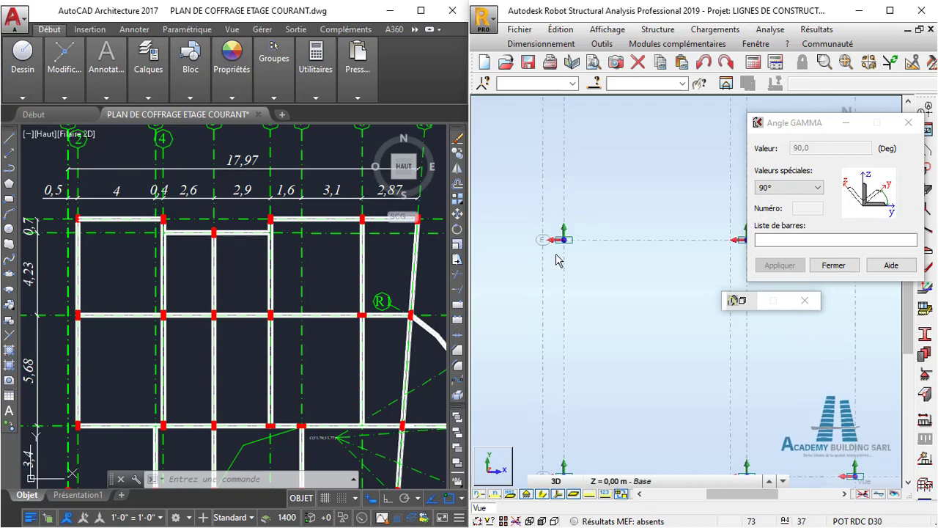
scroll(572, 265, "down", 5)
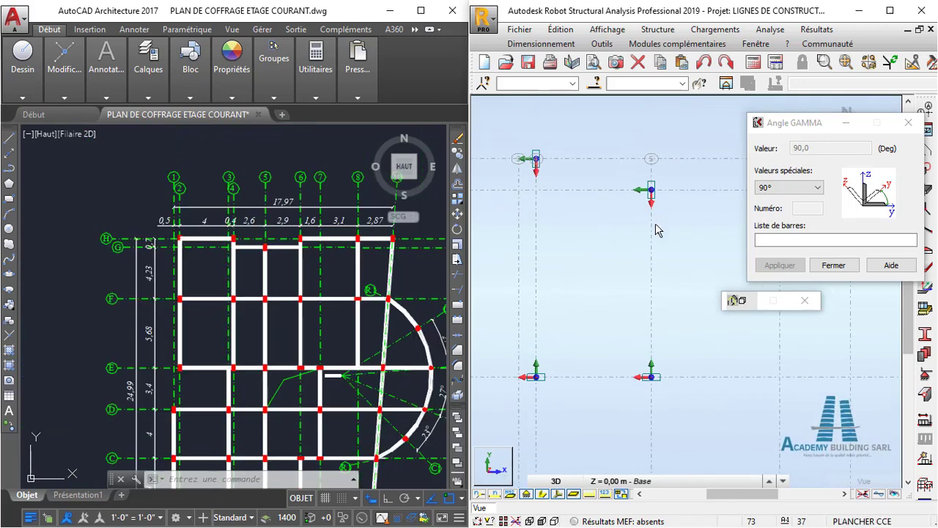
scroll(663, 239, "down", 1)
middle_click_drag(653, 280, 687, 227)
scroll(687, 226, "down", 2)
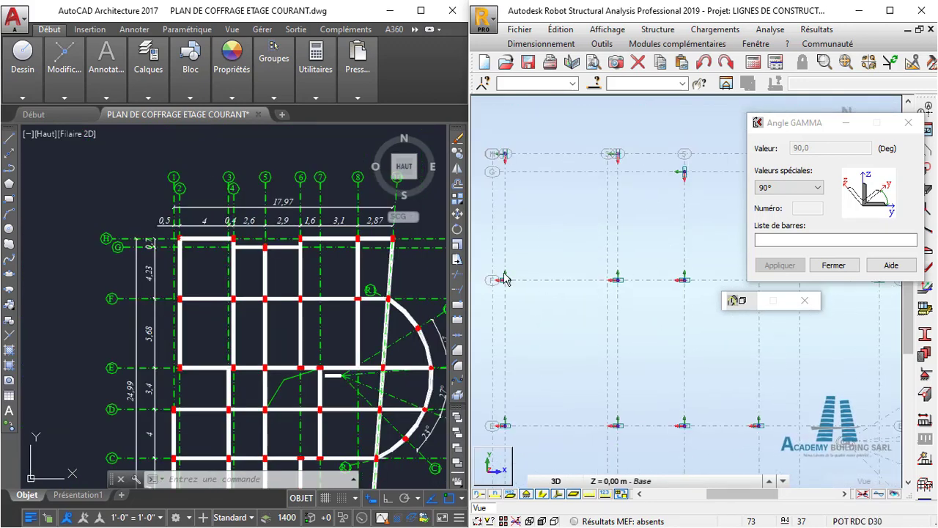
scroll(505, 283, "up", 3)
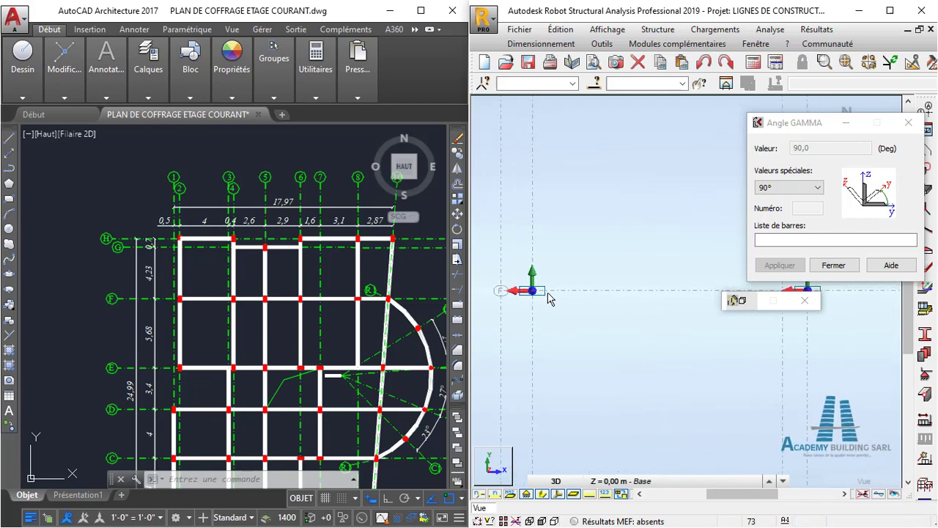
- Select the three axis F columns at axes 2, 4 and 5 in Robot for the Gamma angle change
left_click(548, 290)
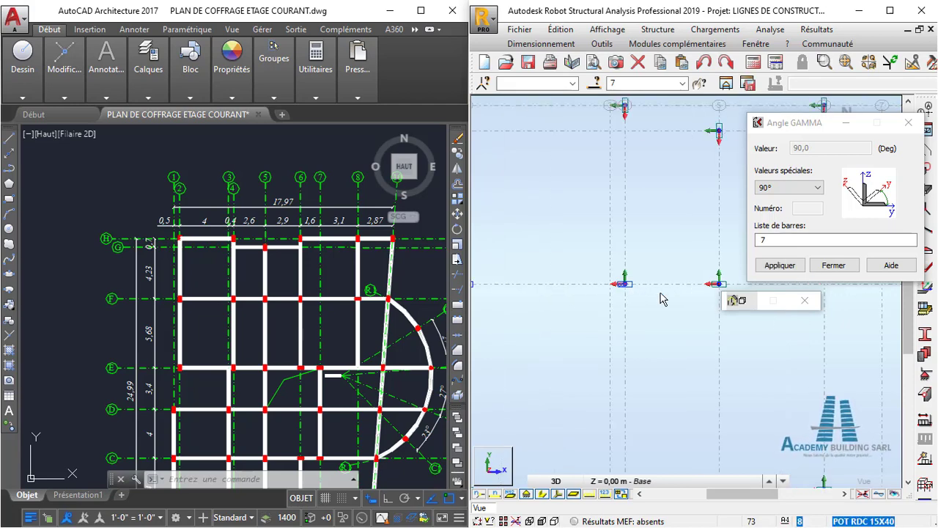
left_click(662, 298)
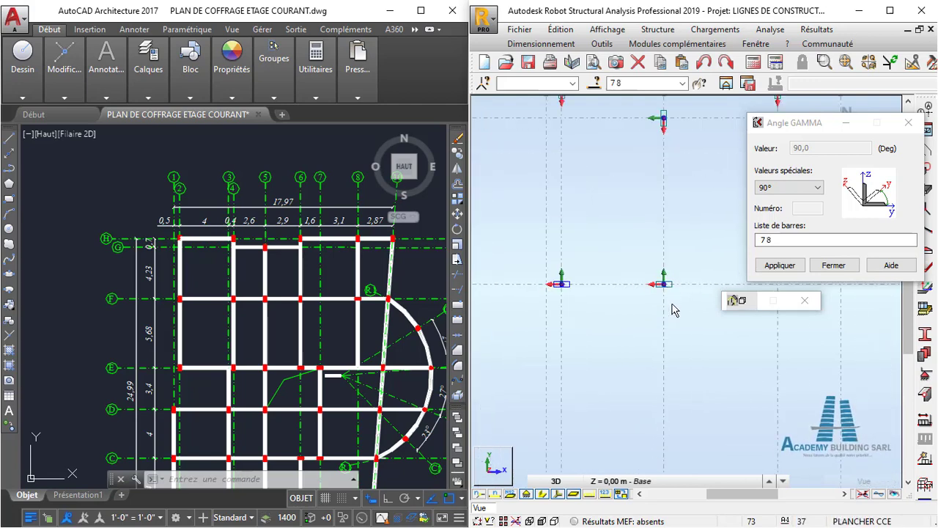
scroll(672, 305, "down", 3)
middle_click_drag(672, 305, 635, 306)
scroll(632, 292, "up", 4)
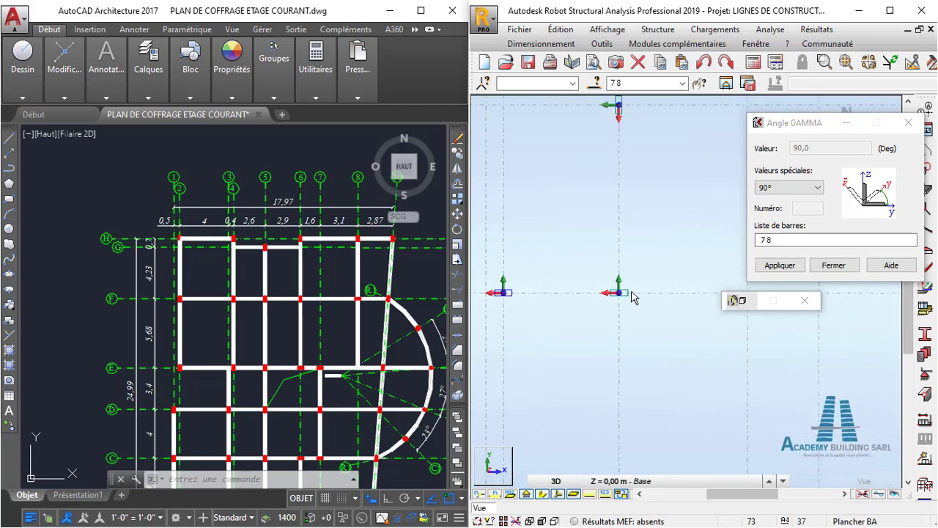
scroll(631, 292, "up", 2)
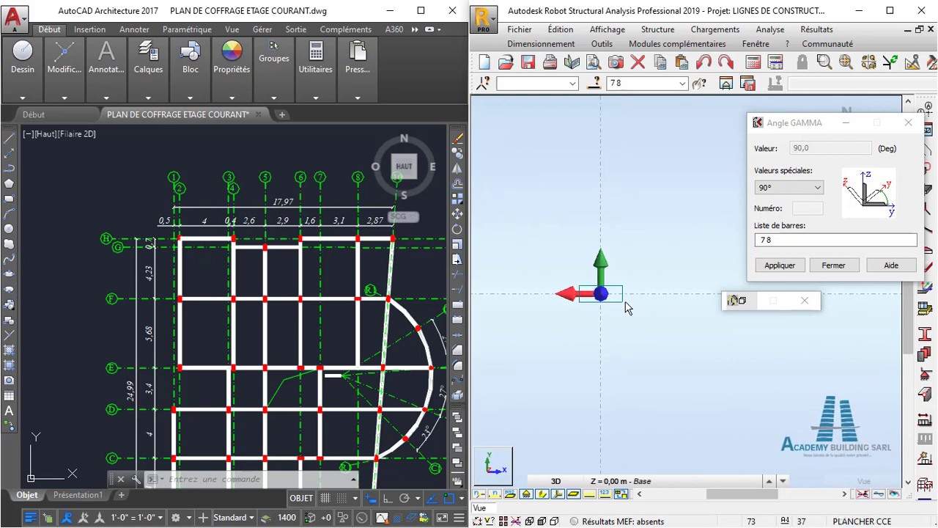
left_click(635, 308, "ctrl")
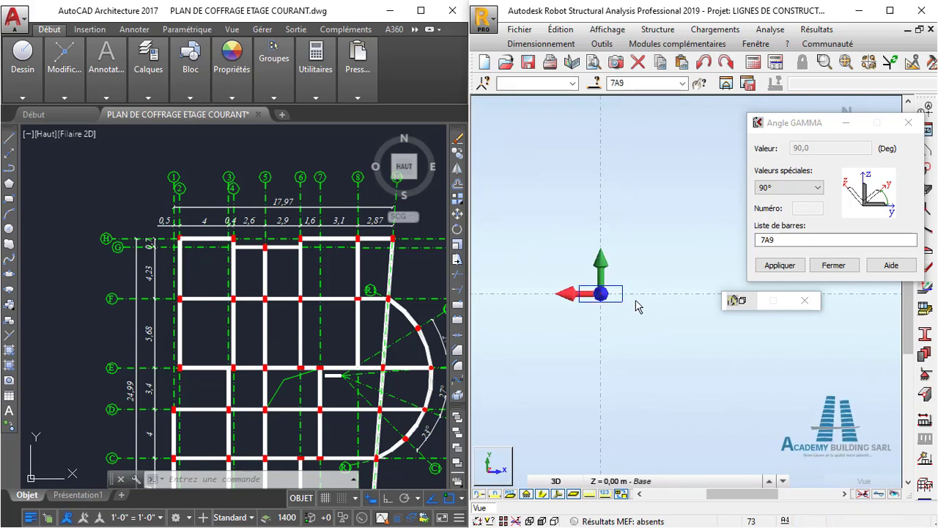
- Compare the axis F columns in Robot with the AutoCAD plan, especially where axes 6 and F meet
scroll(635, 308, "down", 5)
scroll(634, 309, "down", 2)
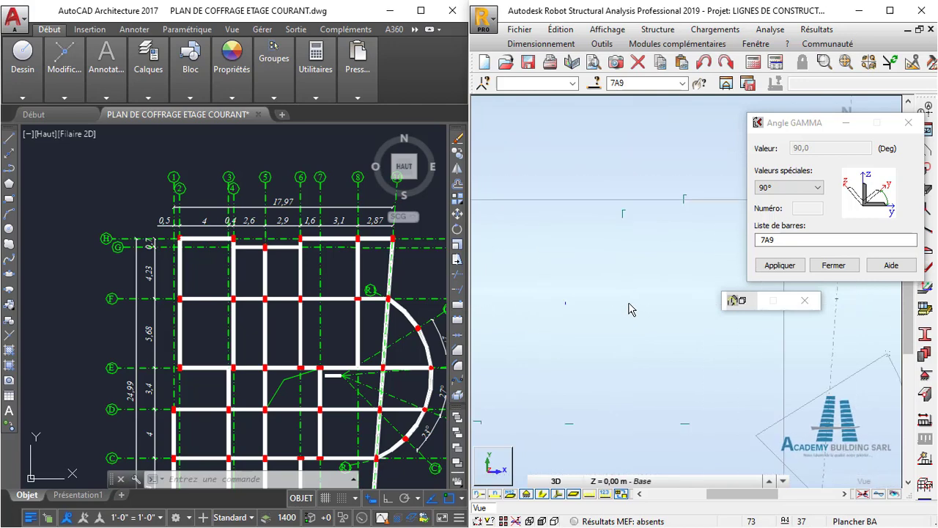
scroll(656, 294, "up", 2)
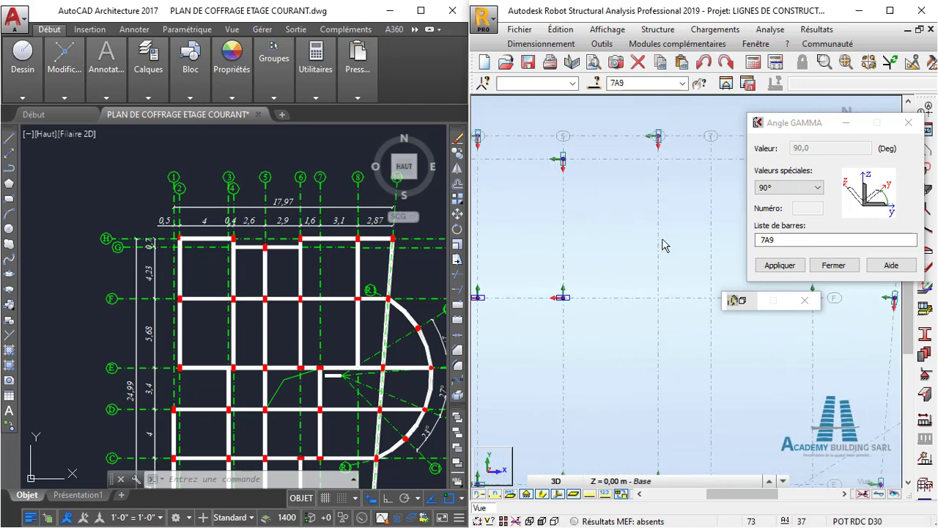
scroll(663, 253, "down", 2)
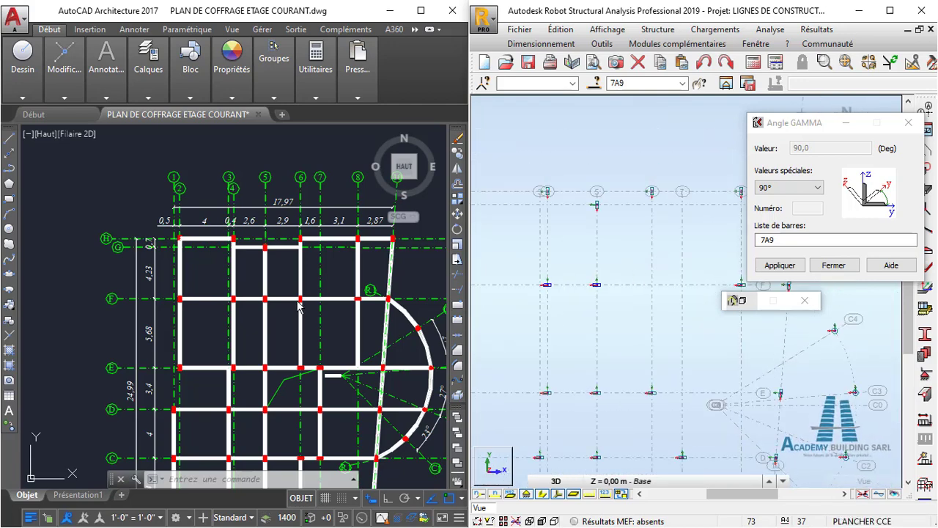
scroll(299, 308, "up", 3)
scroll(299, 302, "down", 2)
scroll(299, 297, "down", 1)
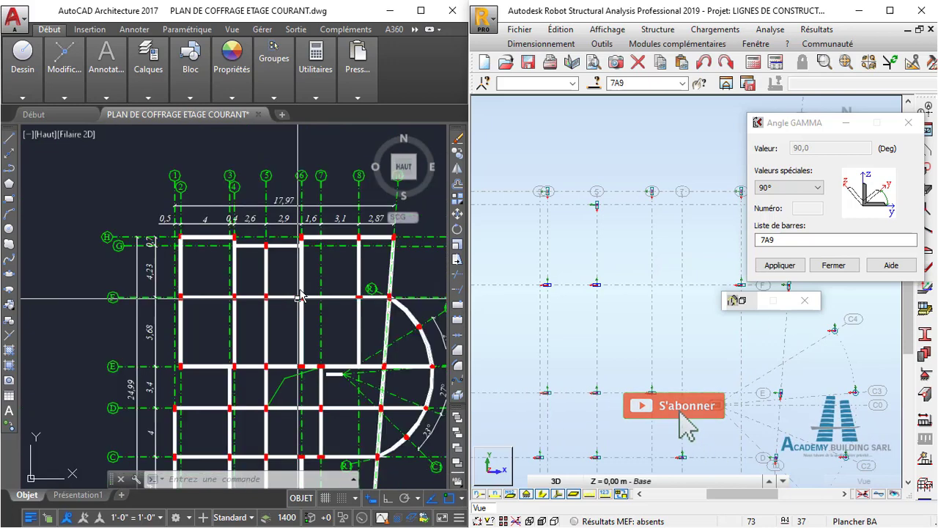
scroll(296, 298, "up", 2)
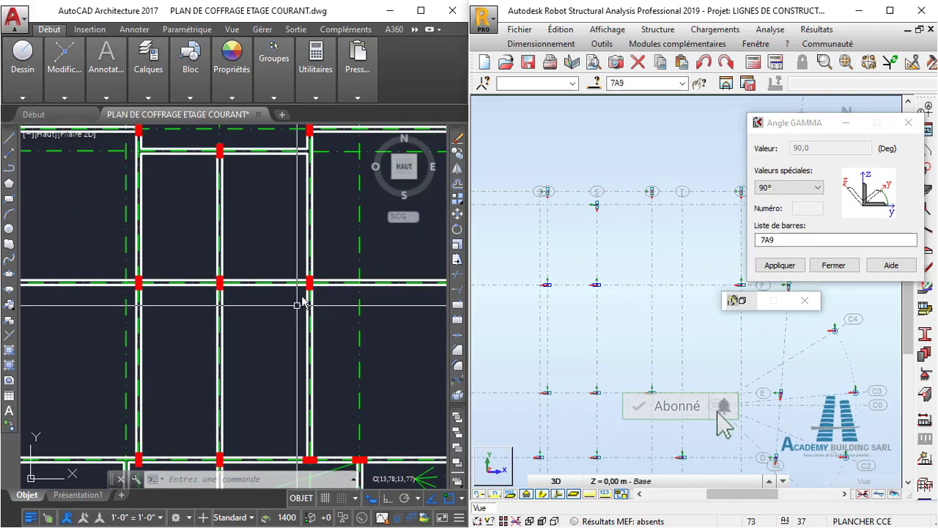
scroll(590, 299, "down", 1)
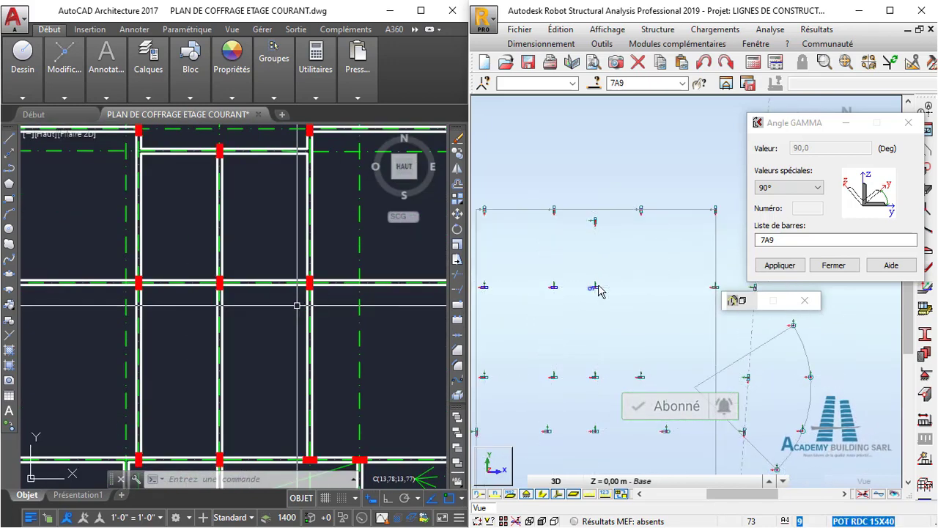
- Apply a Gamma angle of 90° to the selected axis F columns in Robot and check them against the AutoCAD plan
middle_click_drag(598, 290, 631, 265)
left_click(780, 265)
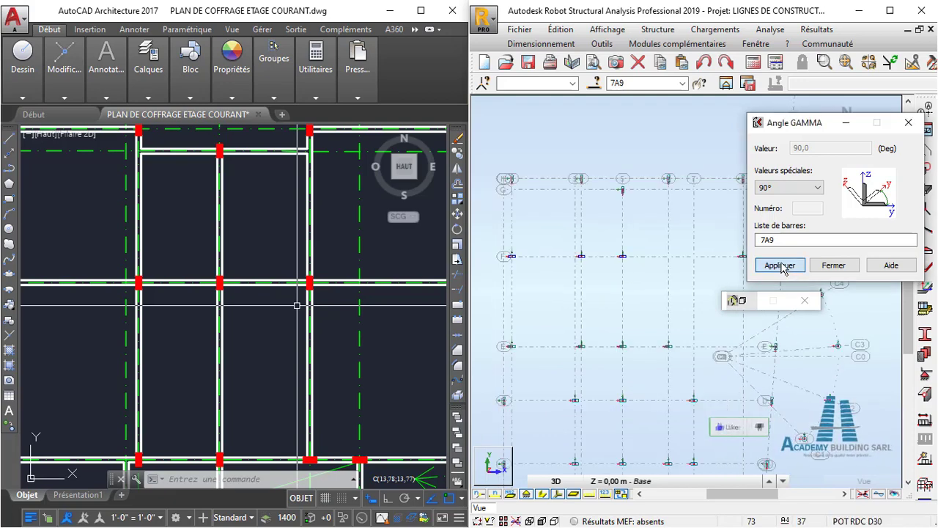
scroll(626, 256, "up", 2)
scroll(627, 264, "up", 2)
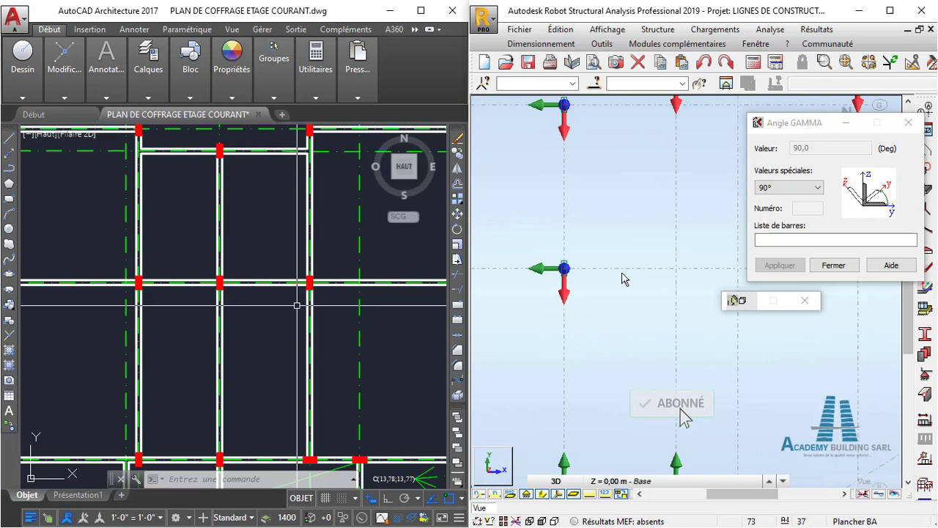
scroll(621, 277, "down", 2)
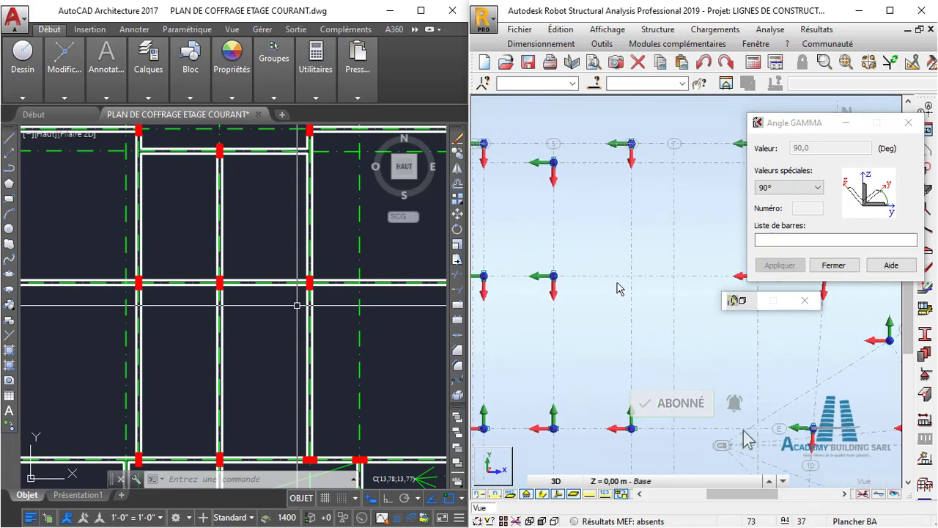
scroll(314, 299, "down", 3)
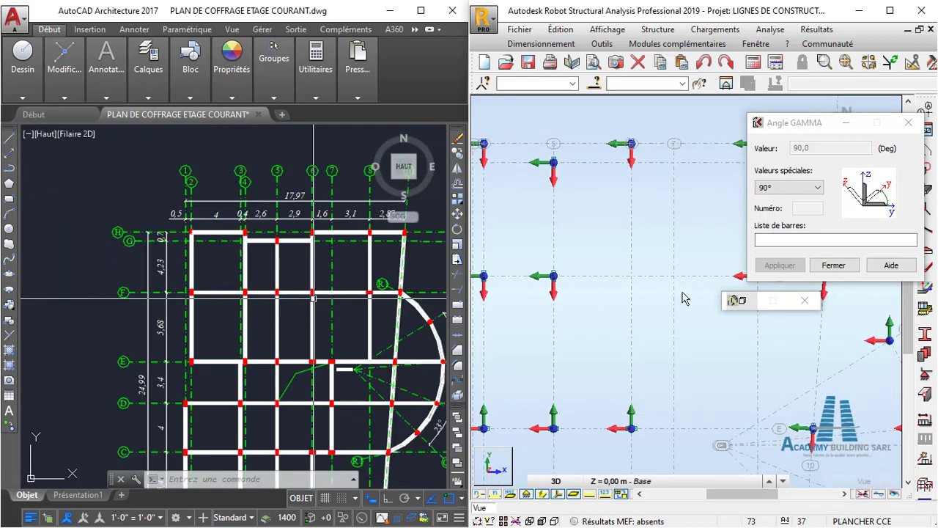
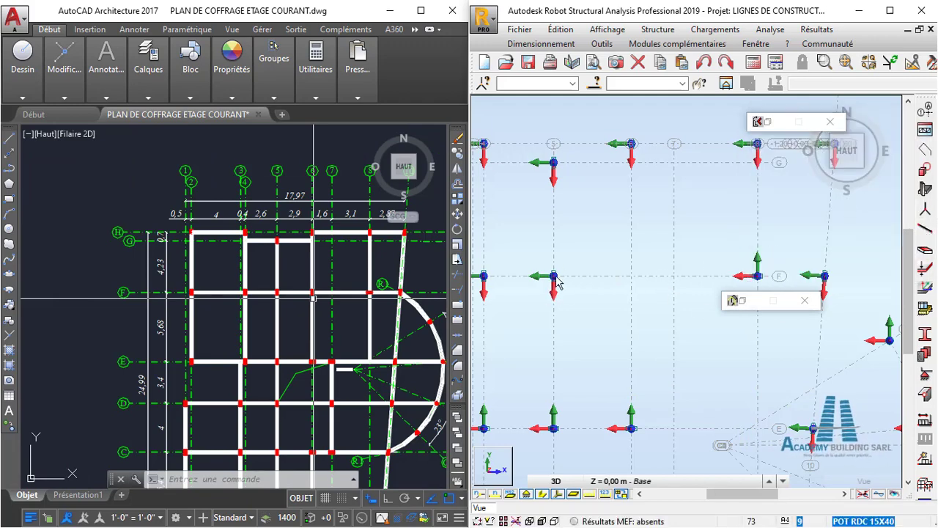
- Start a new reinforced-concrete column (Poteau BA) in Robot with the section POT RDC 15X40
scroll(638, 290, "up", 2)
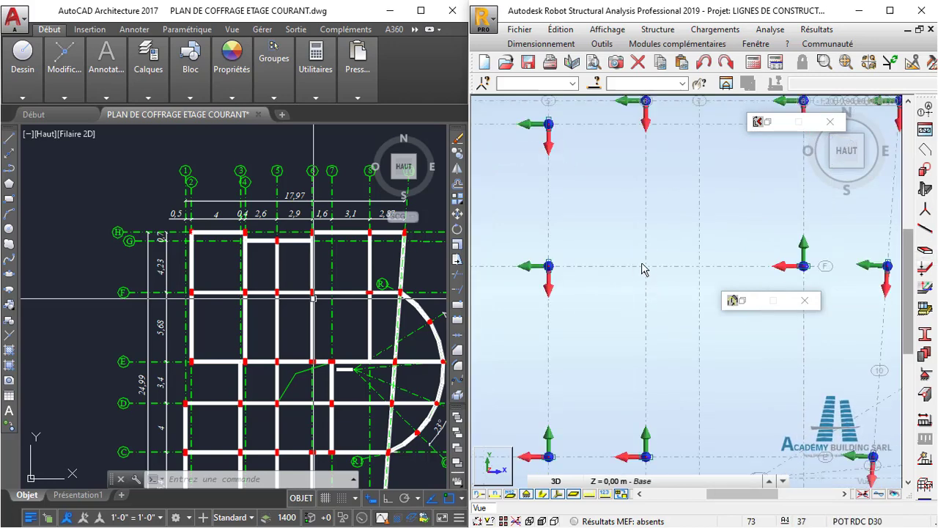
left_click(925, 189)
left_click(794, 139)
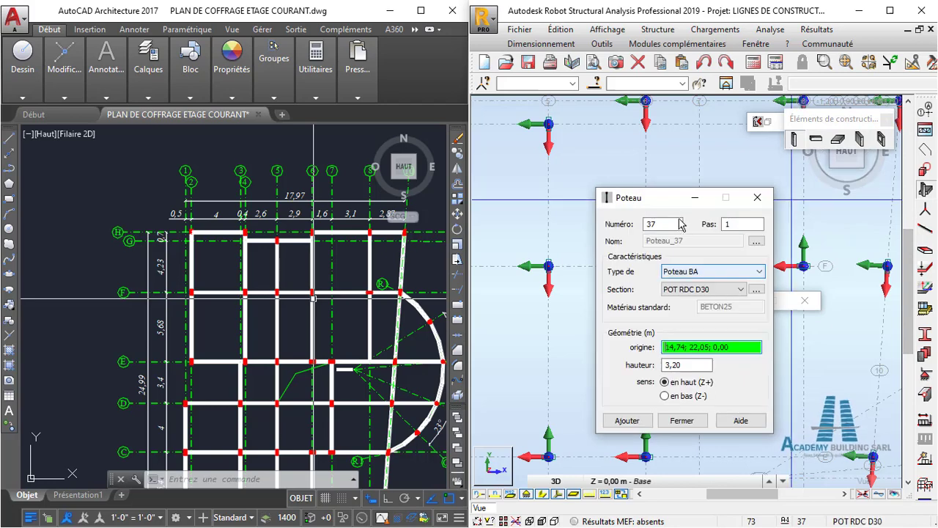
left_click(738, 291)
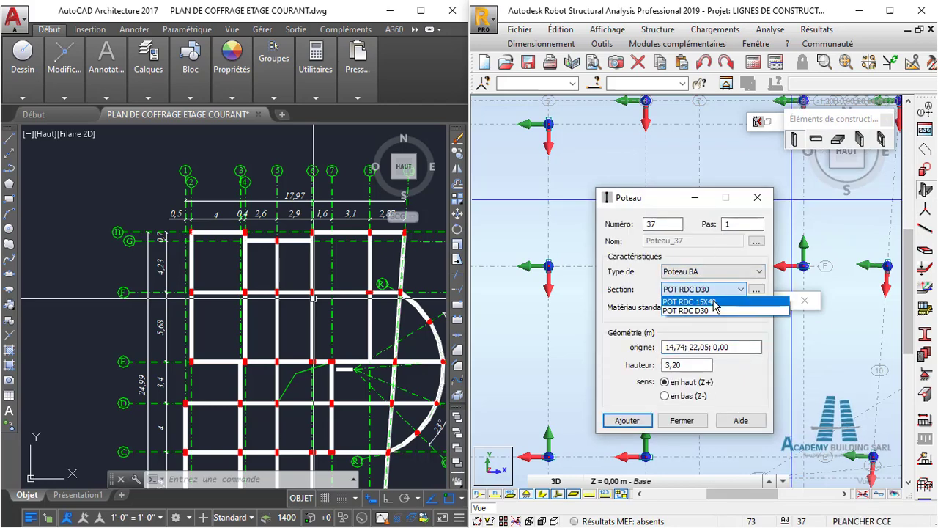
left_click(716, 308)
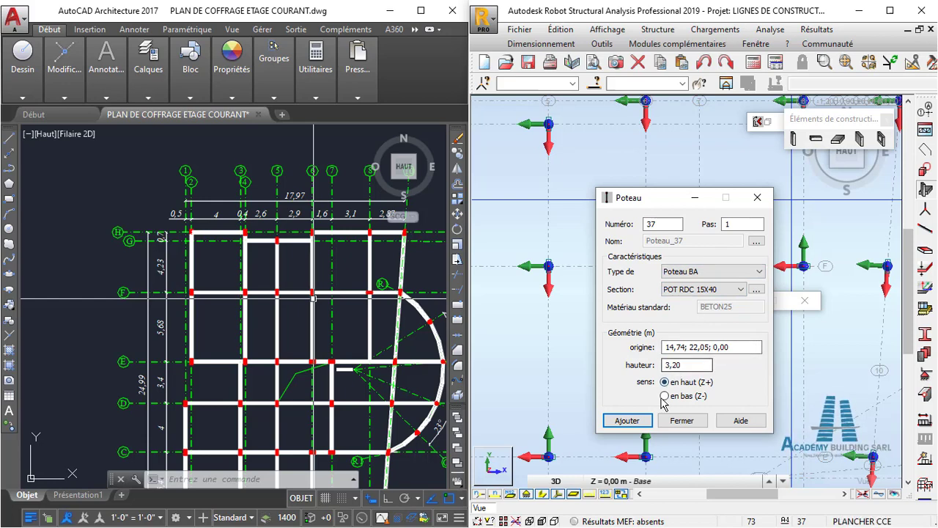
- Place the 3.20 m high column at the intersection of axes 6 and F and finish column placement
left_click_drag(667, 210, 865, 222)
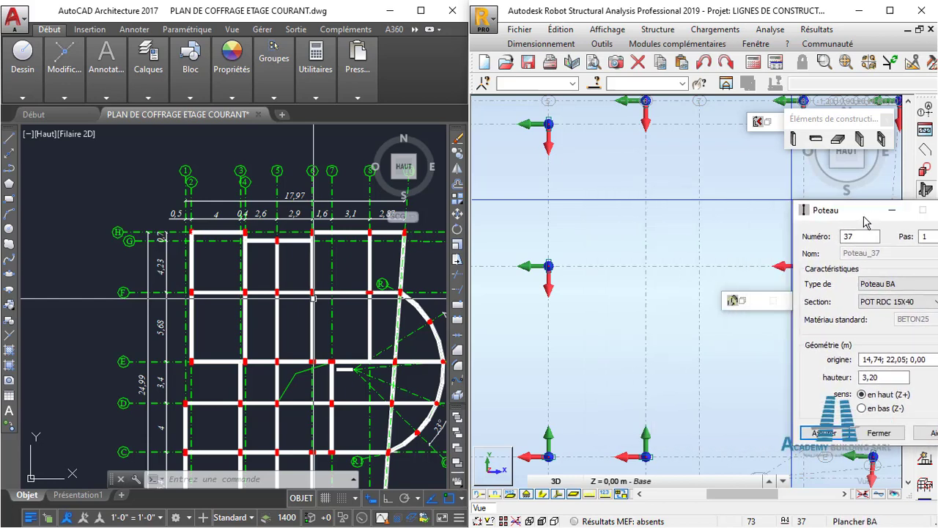
left_click(872, 360)
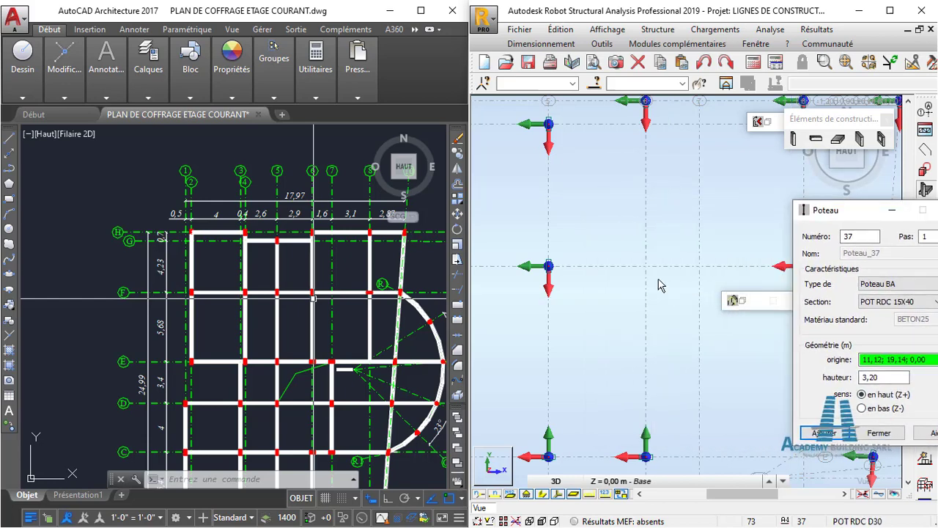
scroll(654, 270, "down", 1)
scroll(653, 269, "down", 1)
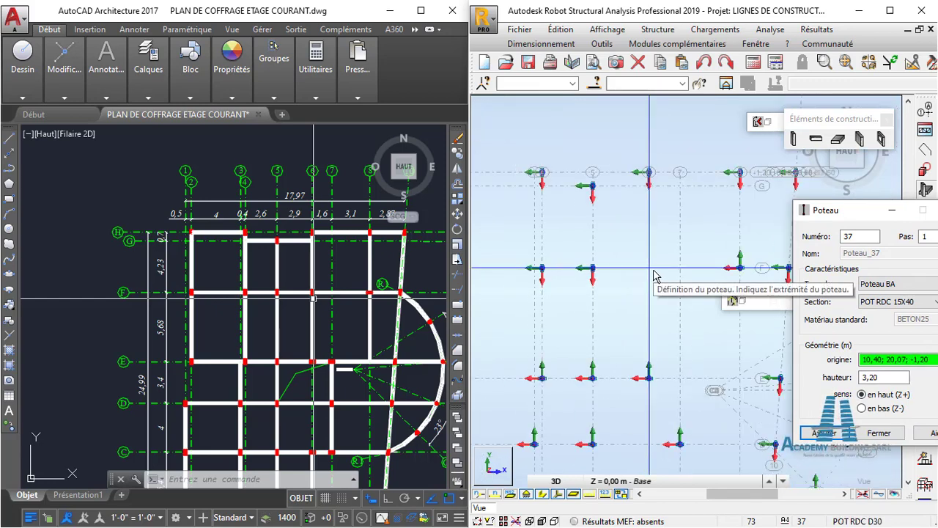
left_click(653, 275)
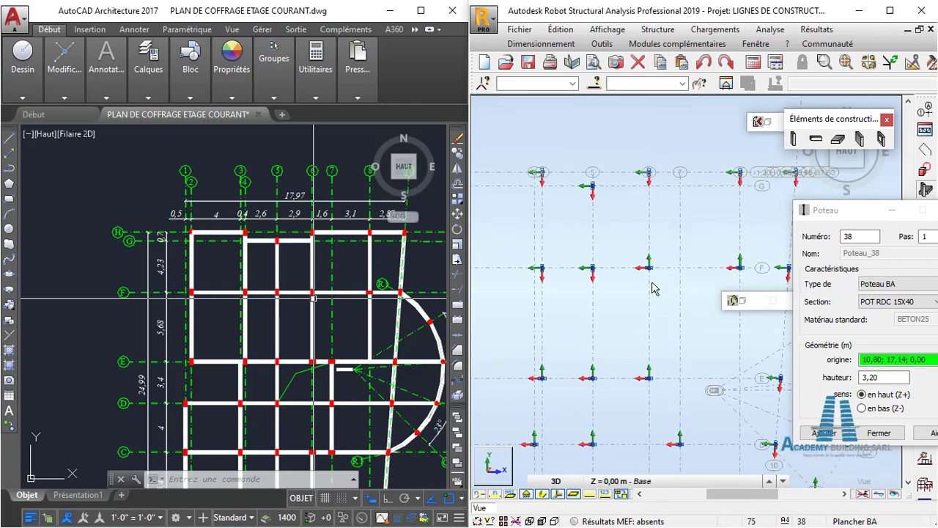
scroll(656, 273, "up", 2)
scroll(656, 273, "up", 1)
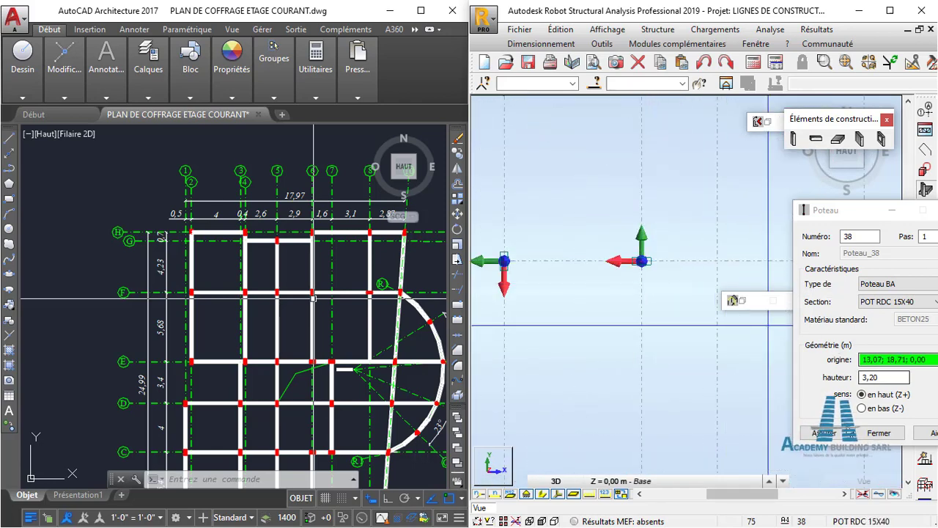
left_click(871, 434)
- Apply a Gamma angle of 90° to the column at axes 6 and F
scroll(652, 269, "up", 2)
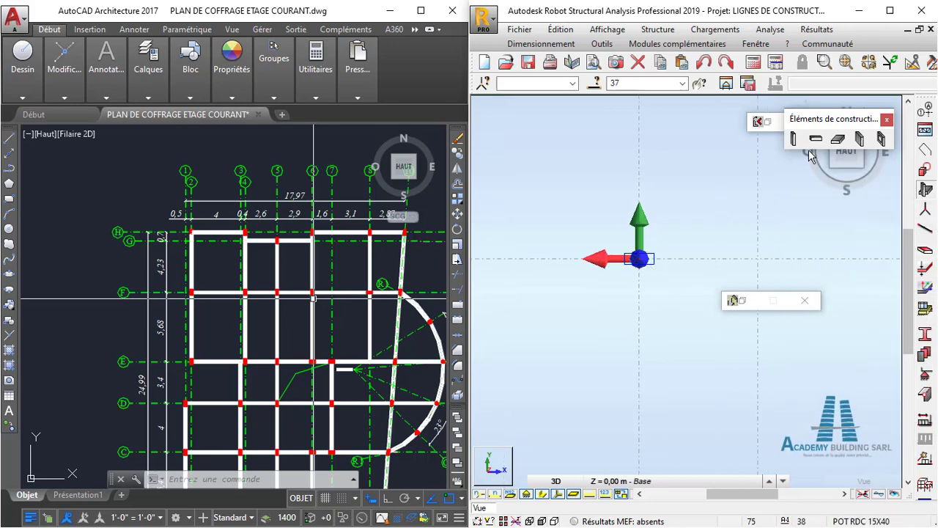
left_click(763, 121)
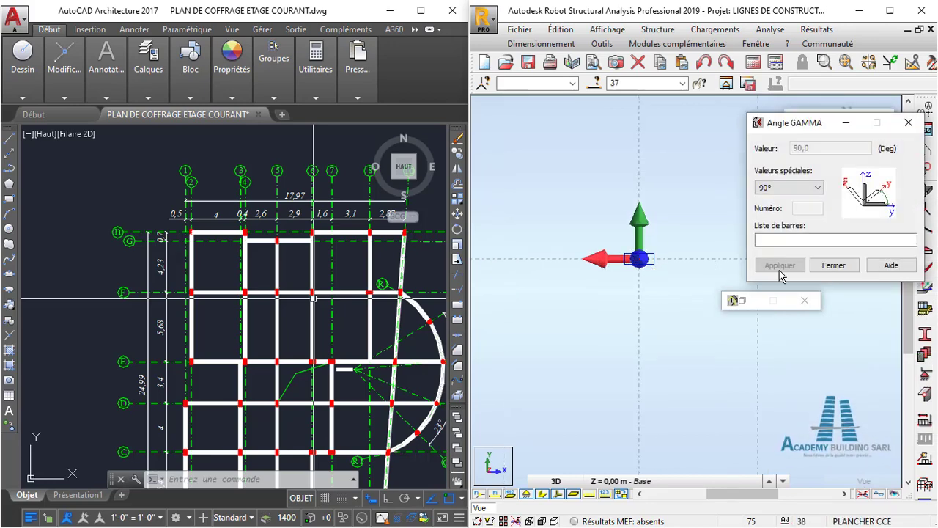
left_click(775, 242)
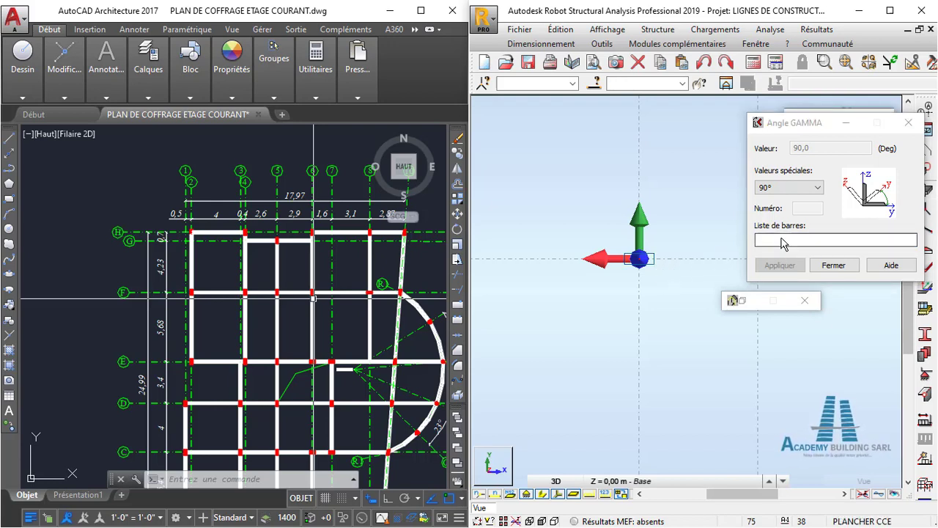
left_click(651, 262)
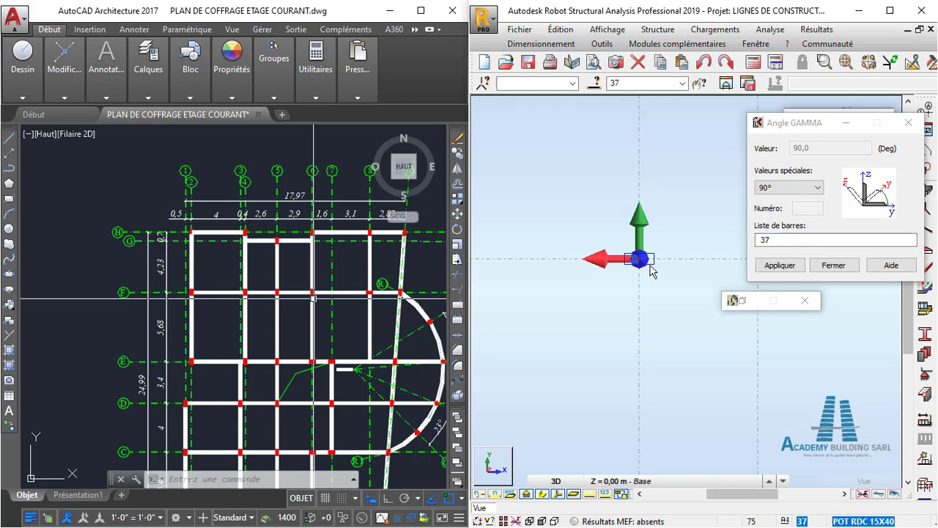
left_click(791, 267)
left_click(792, 269)
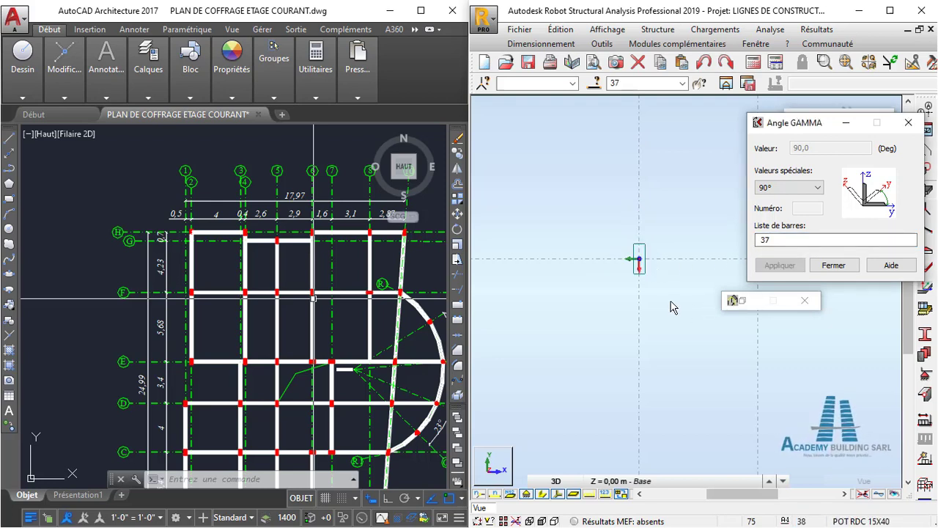
- Check the axis F columns in Robot and compare the axis E column orientations with the AutoCAD plan
scroll(666, 305, "down", 5)
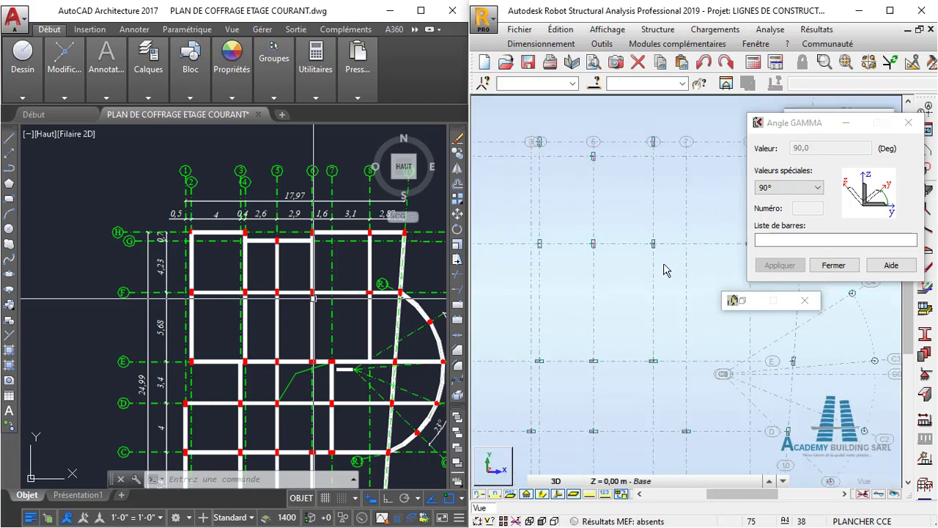
scroll(689, 271, "down", 3)
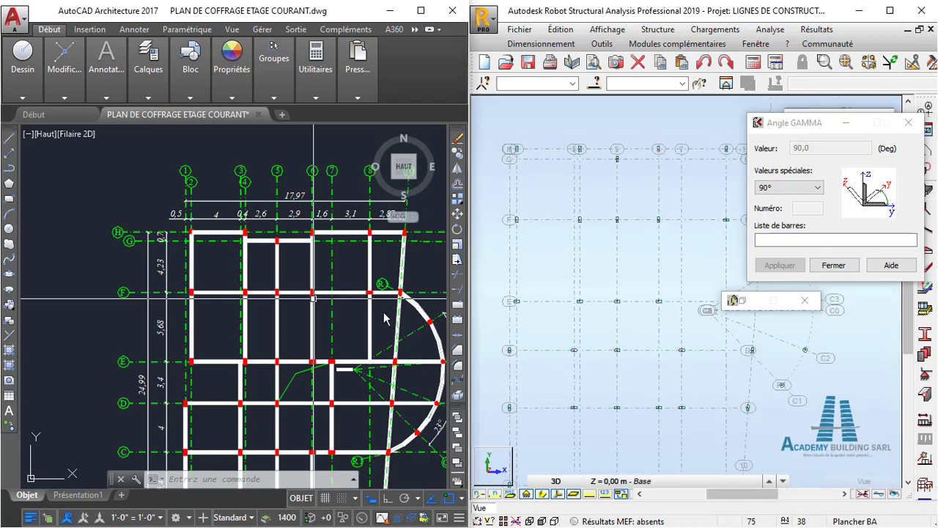
scroll(376, 295, "down", 2)
middle_click_drag(376, 295, 370, 277)
scroll(382, 279, "up", 2)
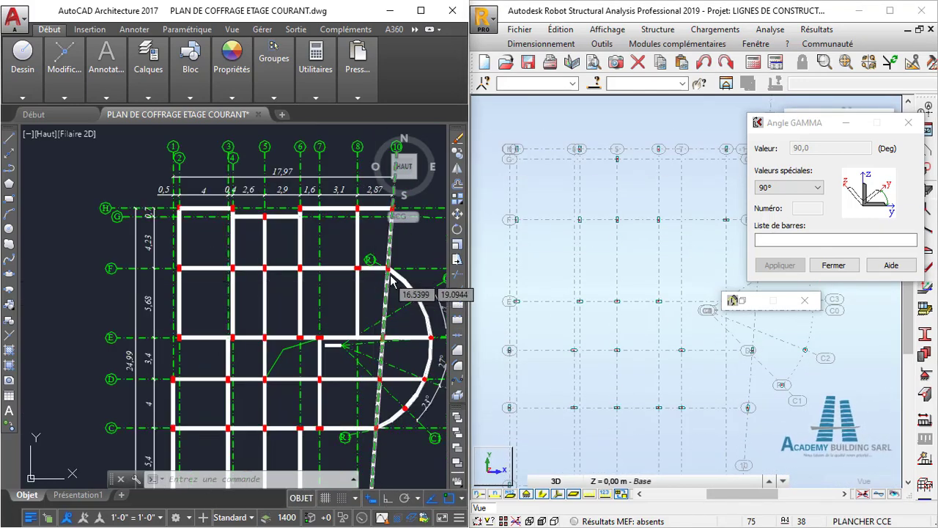
middle_click_drag(676, 249, 708, 234)
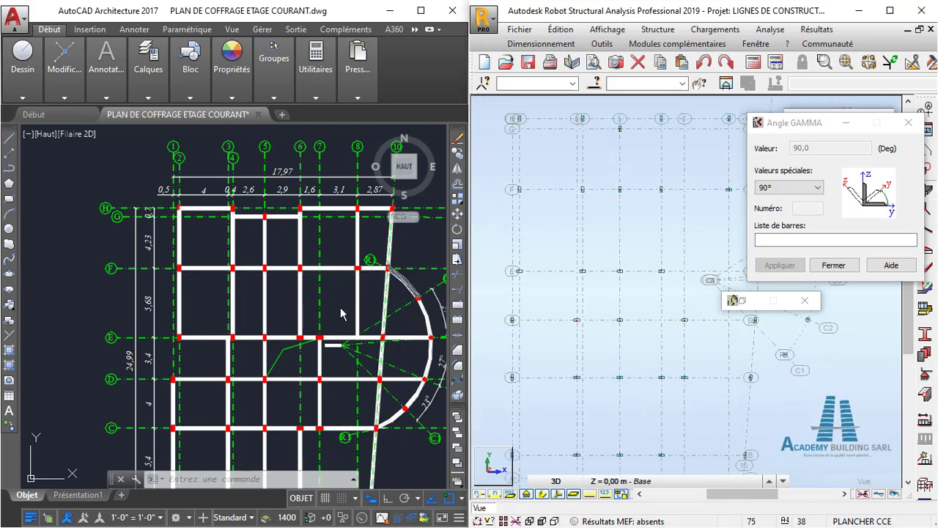
scroll(251, 339, "up", 3)
scroll(252, 340, "down", 3)
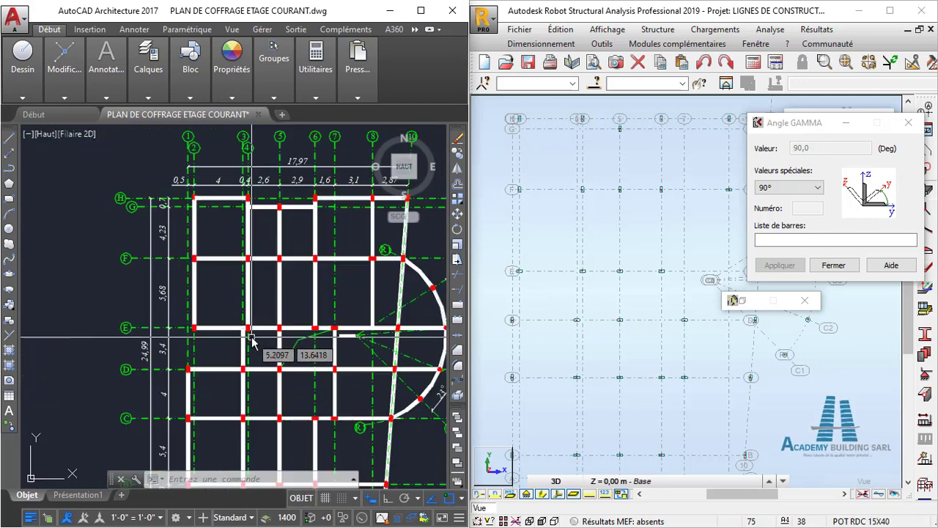
scroll(272, 335, "up", 2)
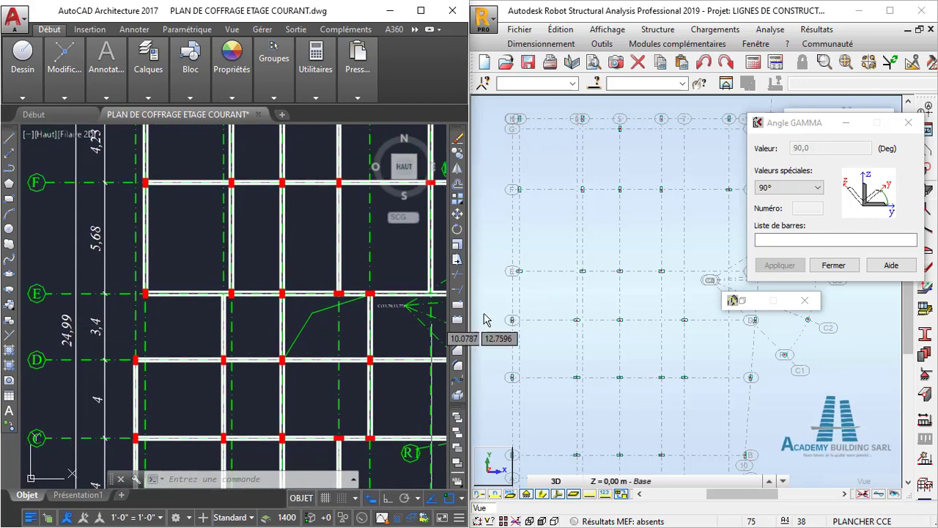
- Apply a Gamma angle of 90° to the axis E columns at axes 2, 4 and 5 in Robot, then clear the selection
right_click(606, 297)
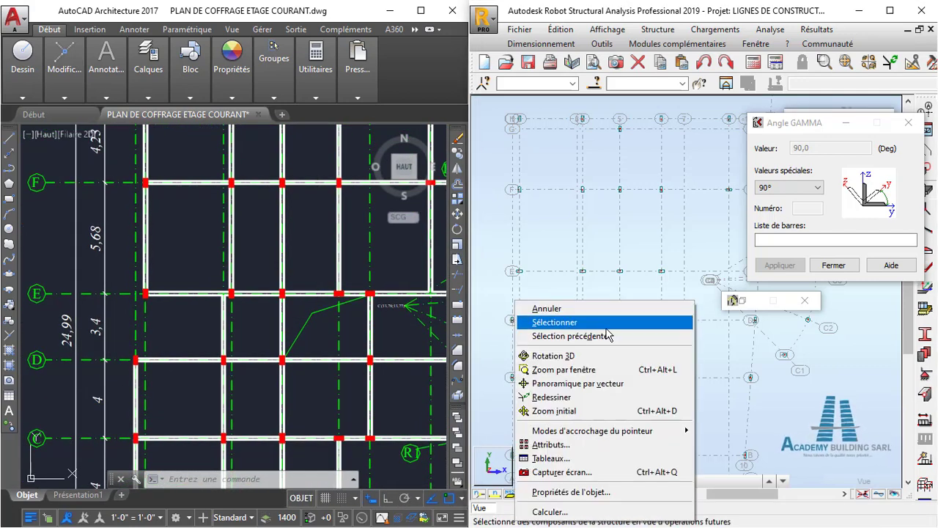
left_click(609, 325)
left_click(771, 242)
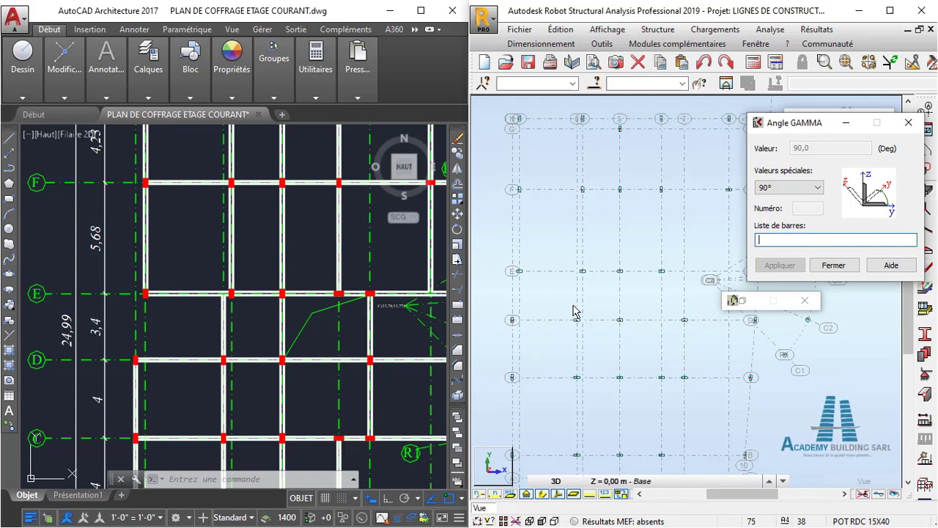
left_click_drag(506, 245, 629, 288)
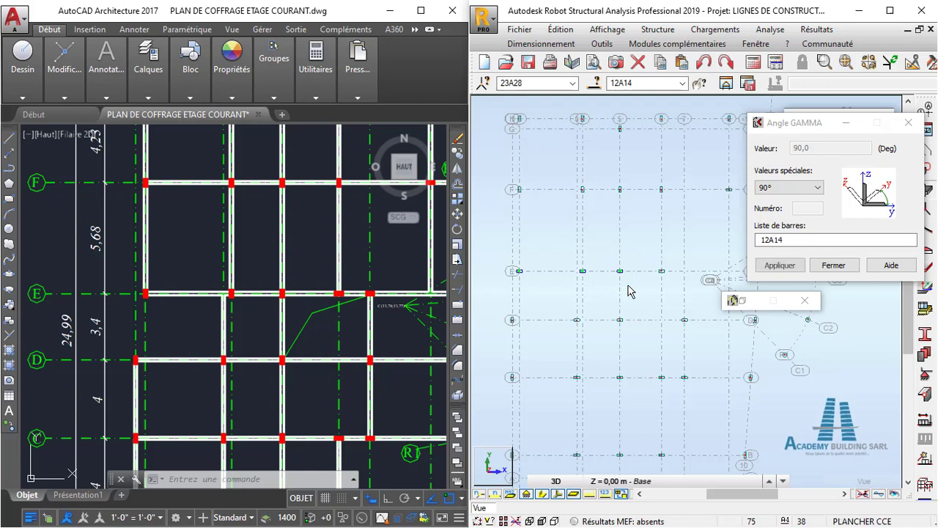
left_click(790, 241)
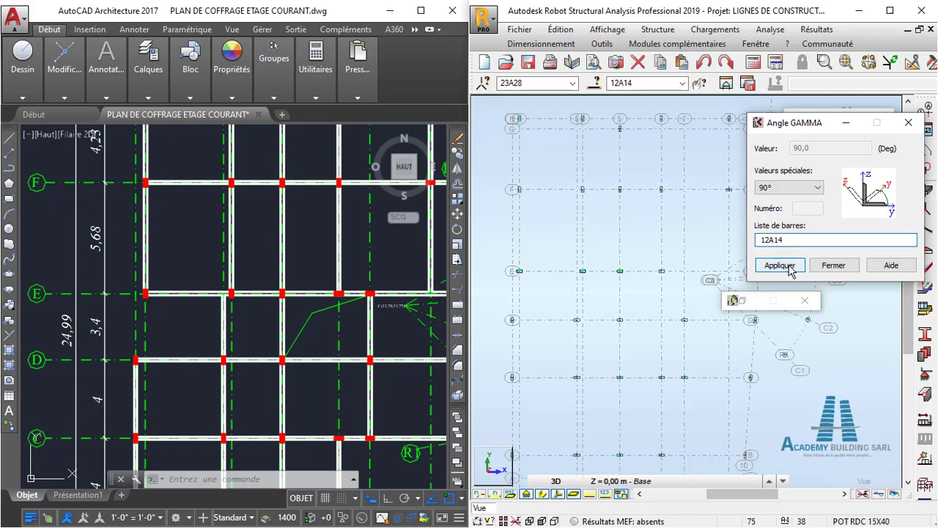
left_click(780, 266)
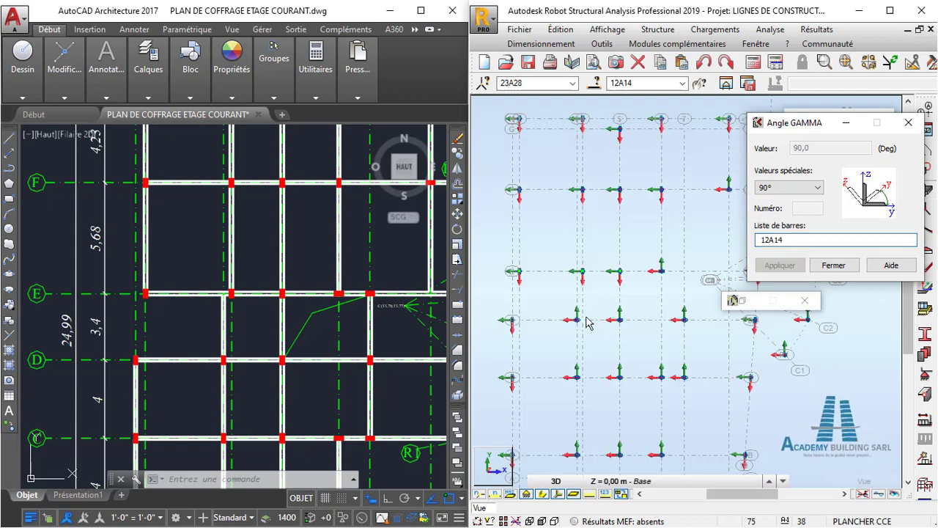
left_click(611, 302)
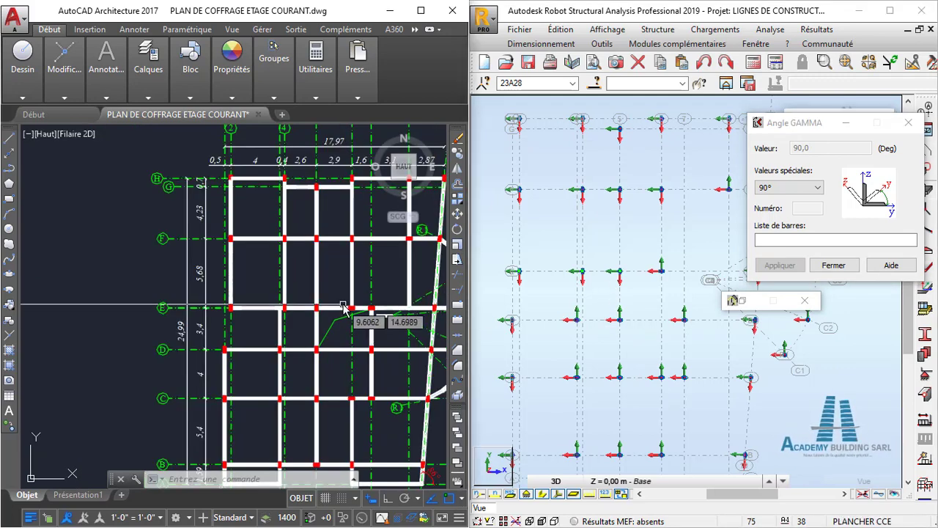
- Compare the axis D column orientations in Robot with the AutoCAD plan, with selection mode active
scroll(374, 333, "up", 4)
scroll(312, 326, "down", 3)
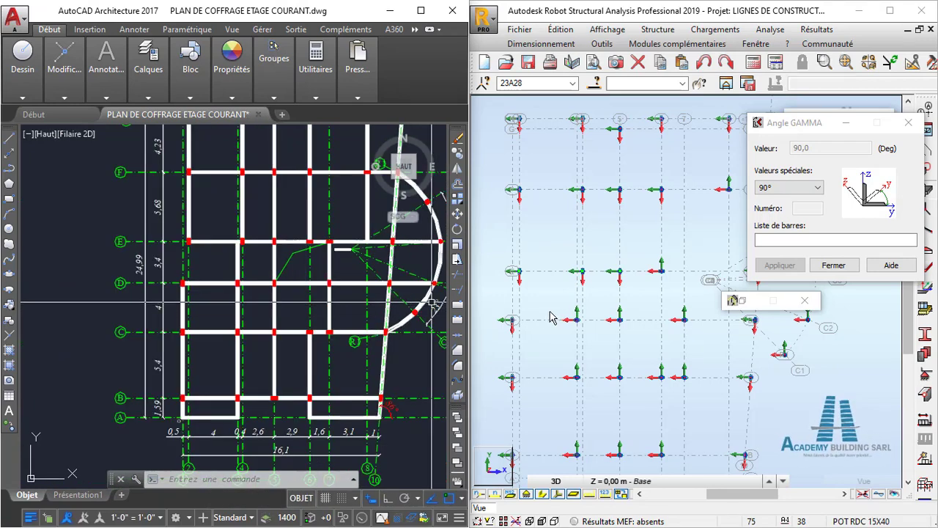
middle_click_drag(541, 316, 551, 298)
right_click(497, 272)
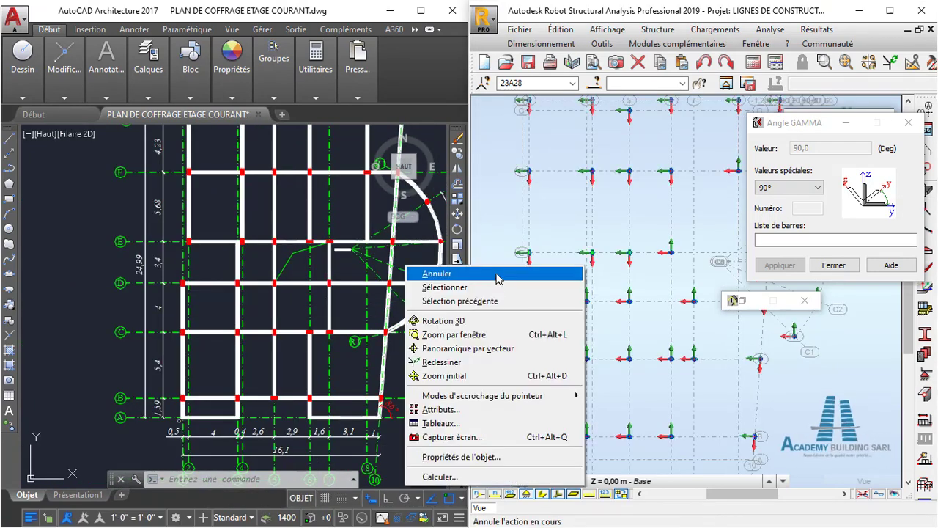
left_click(502, 287)
left_click(561, 291)
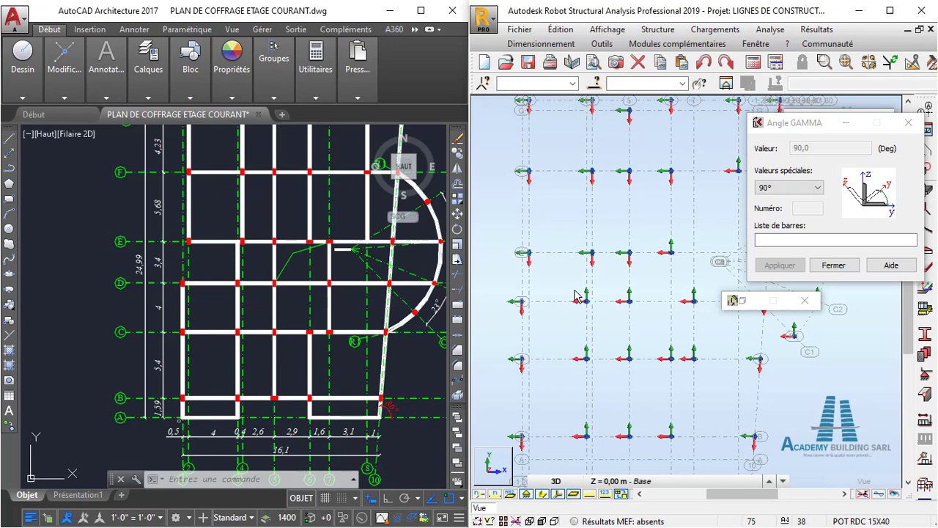
scroll(523, 315, "up", 2)
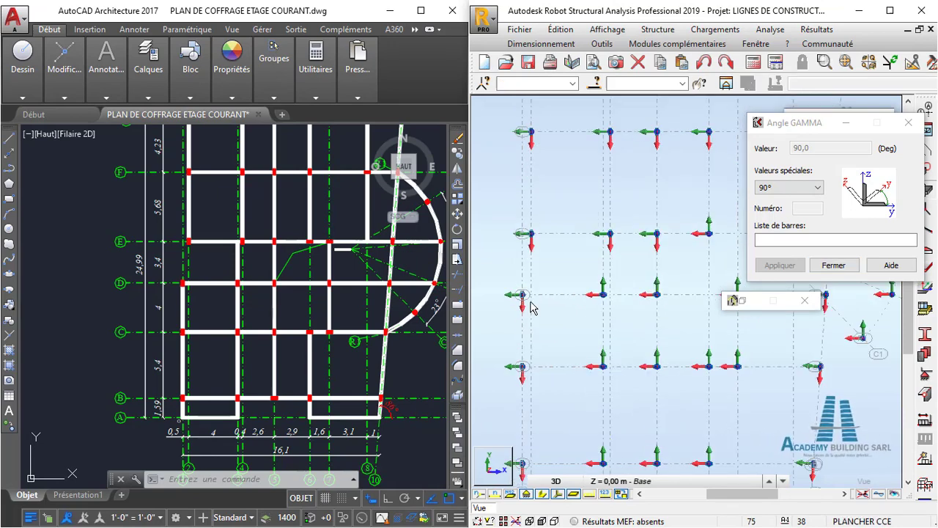
middle_click_drag(600, 299, 590, 259)
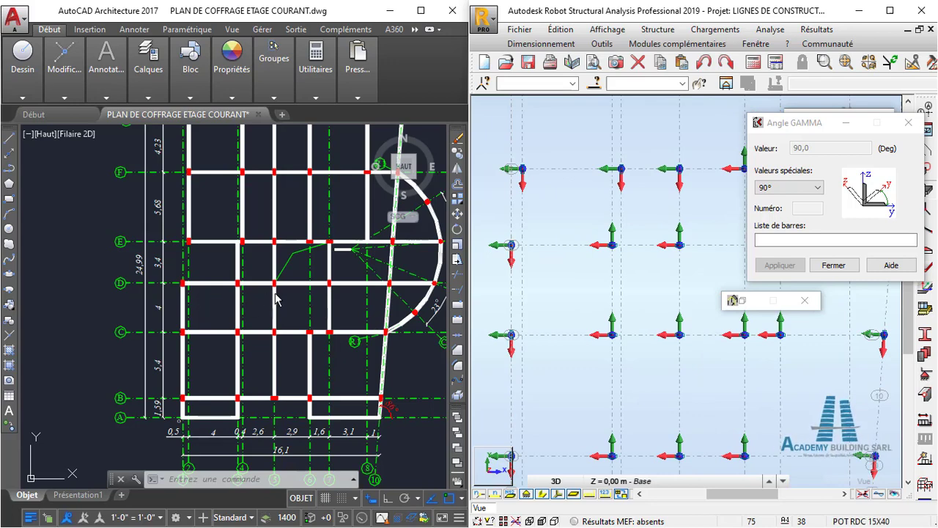
scroll(573, 307, "down", 1)
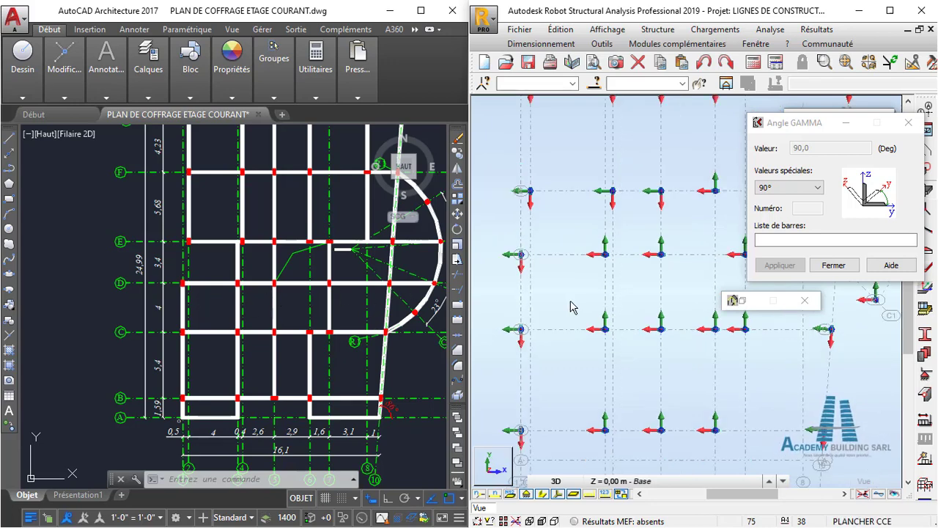
scroll(522, 262, "up", 4)
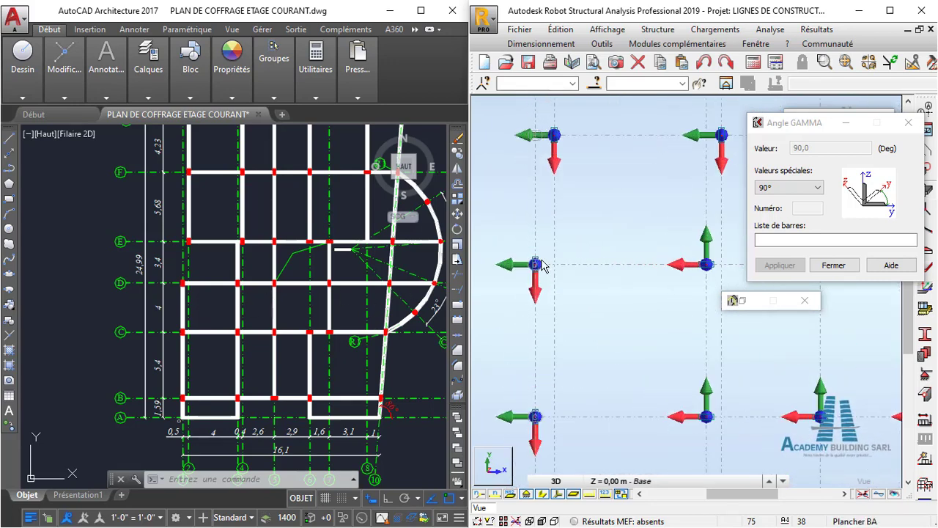
- Hide the columns' local axis arrows in Robot and examine the section orientations along axes E, D and C
left_click(556, 496)
scroll(533, 305, "down", 4)
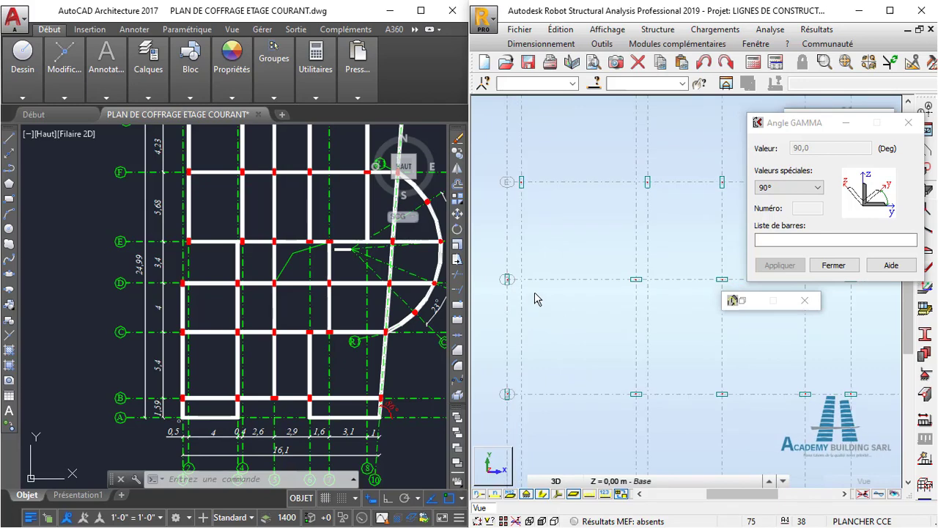
scroll(534, 296, "down", 1)
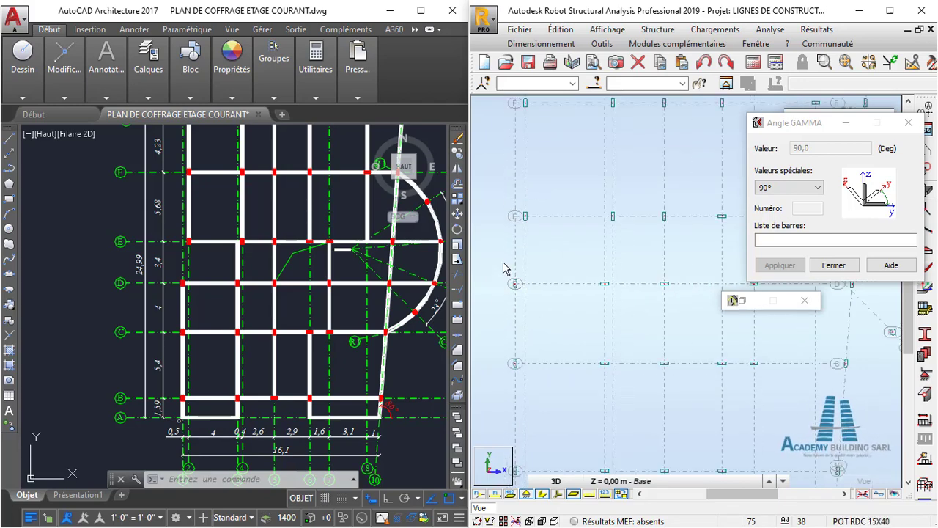
- Apply a Gamma angle of 90° to the axis D columns at axes 1, 3, 5 and 7 in Robot
scroll(503, 269, "down", 1)
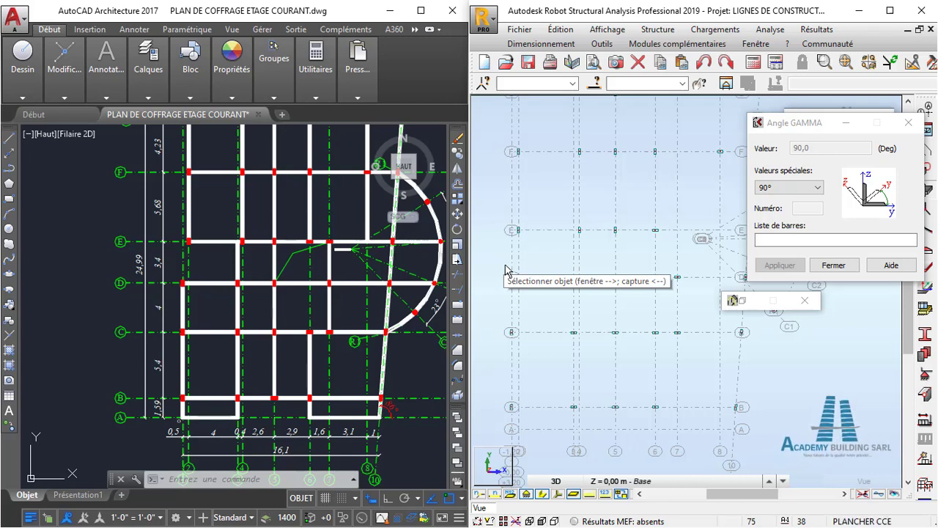
left_click_drag(639, 305, 687, 310)
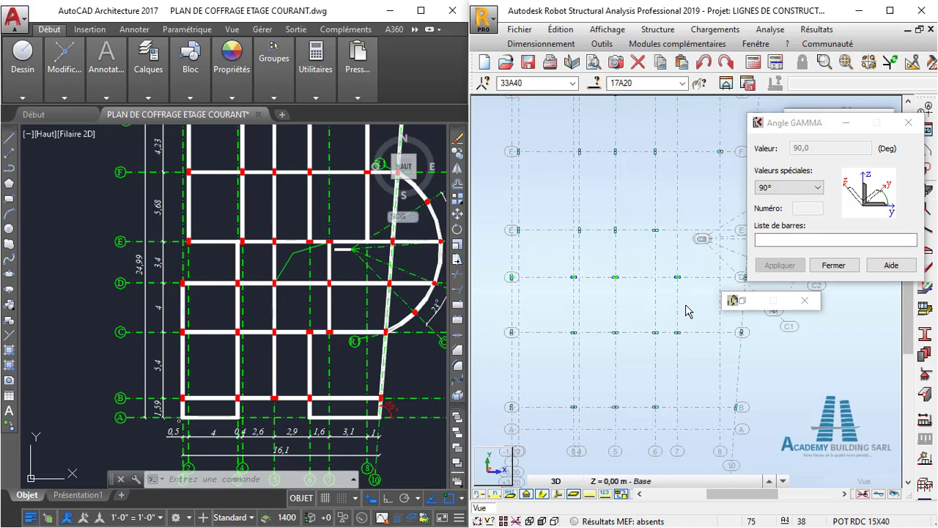
left_click(779, 242)
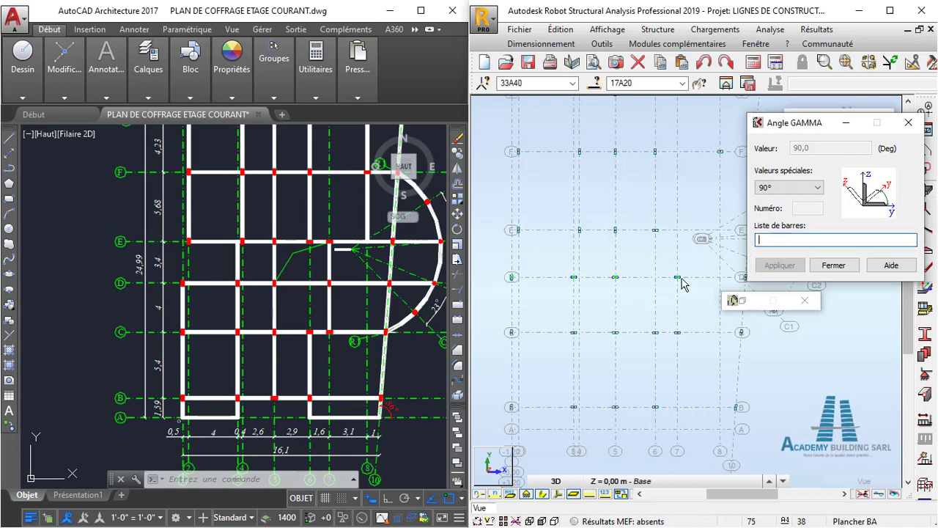
left_click_drag(495, 261, 703, 292)
left_click(789, 264)
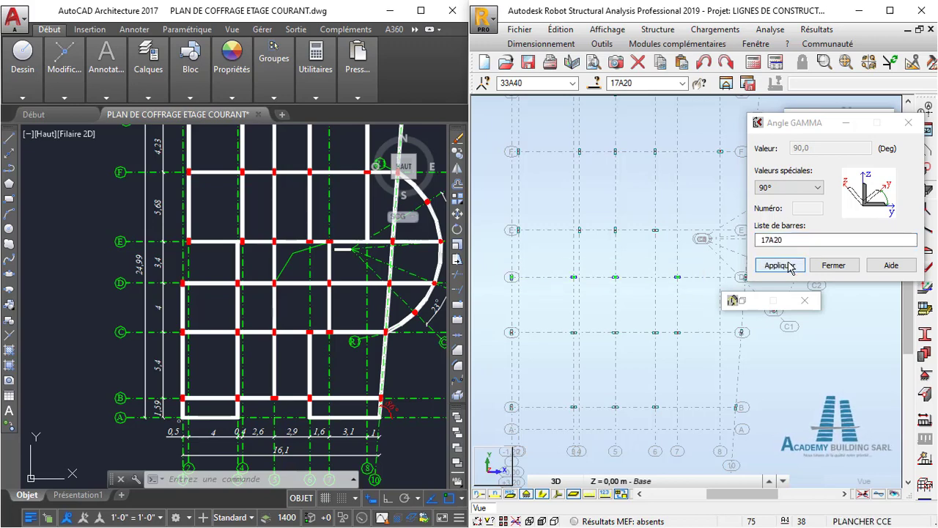
- Apply a Gamma angle of 90° to the axis C columns at axes 1, 3 and 5 in Robot
scroll(634, 315, "up", 2)
middle_click_drag(635, 314, 646, 264)
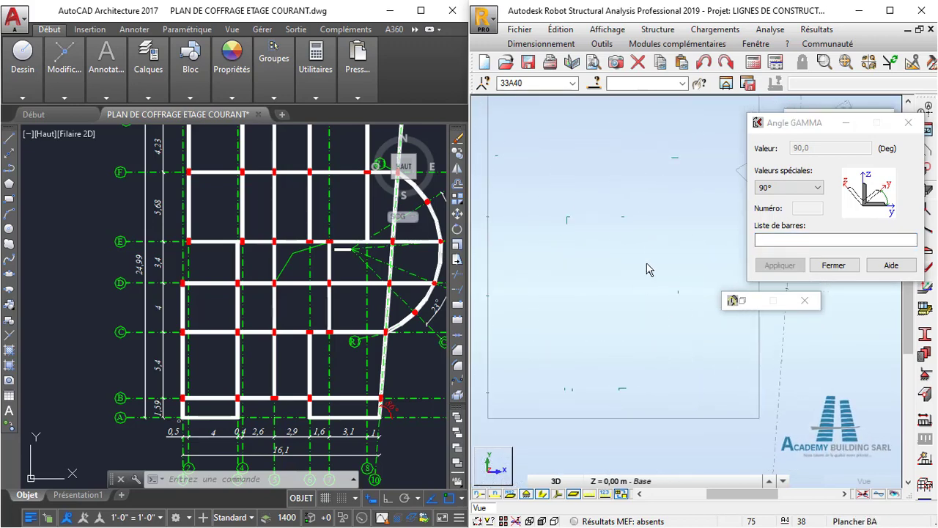
scroll(645, 270, "down", 2)
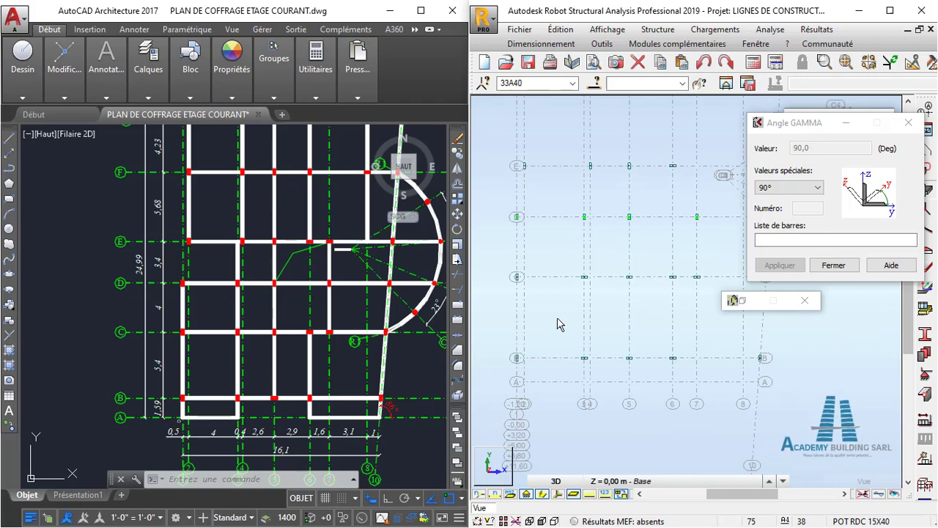
scroll(576, 268, "up", 3)
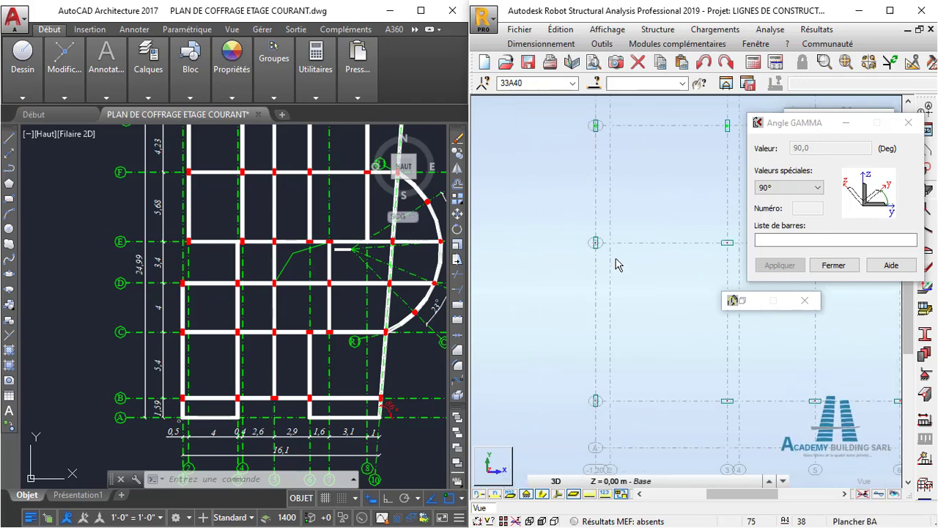
scroll(605, 257, "up", 3)
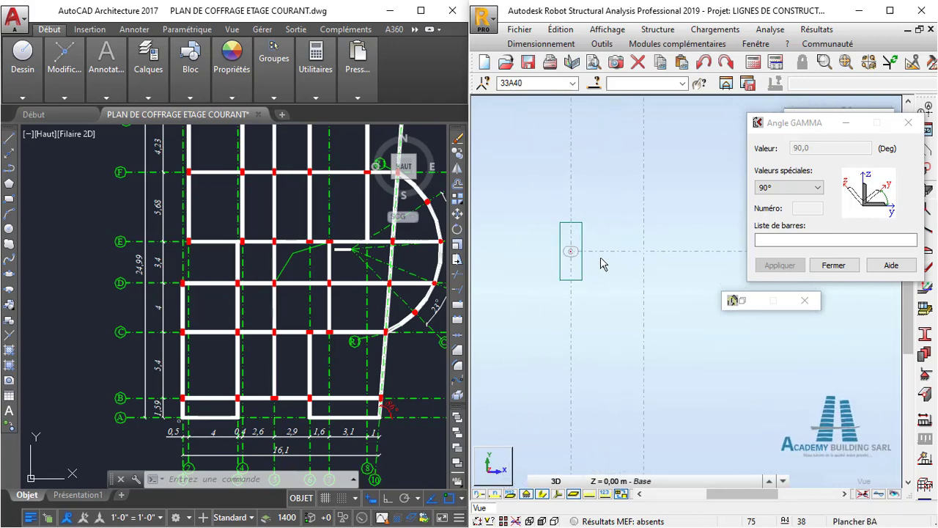
scroll(601, 264, "up", 2)
scroll(601, 264, "down", 6)
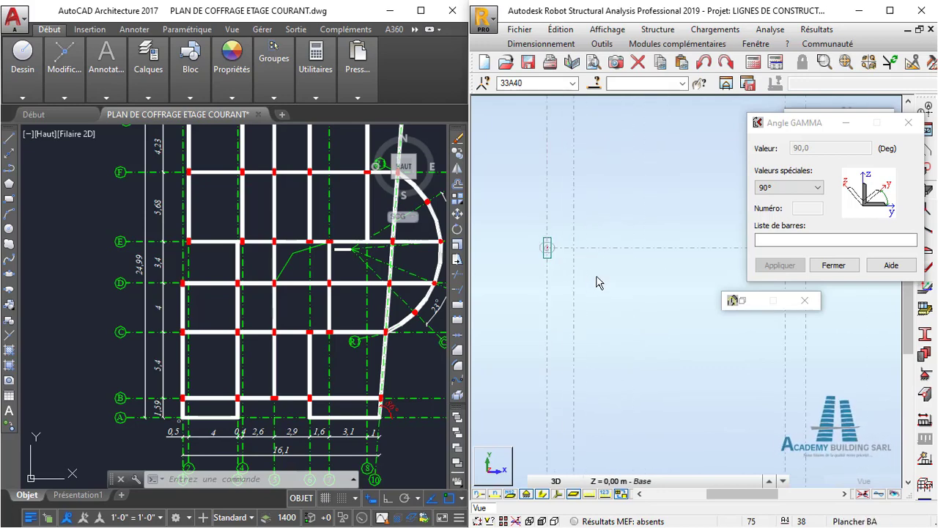
scroll(587, 290, "down", 3)
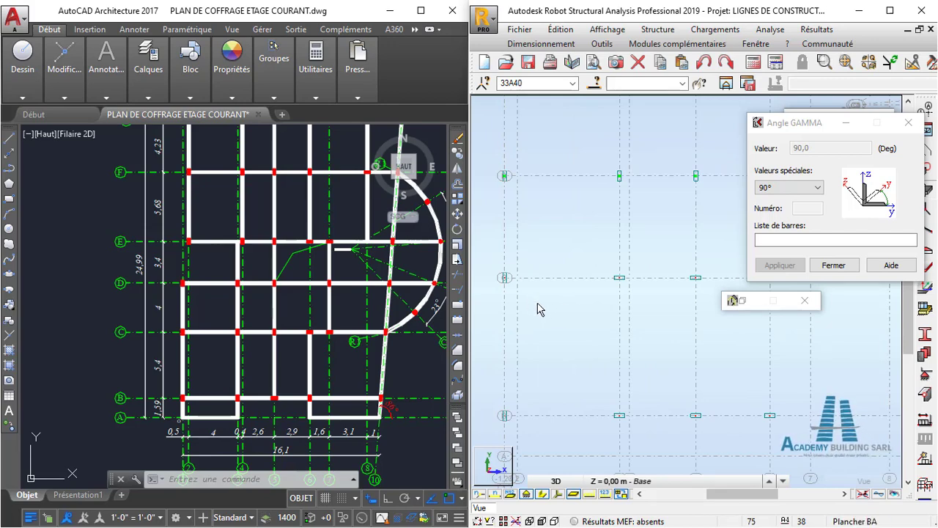
scroll(537, 309, "down", 1)
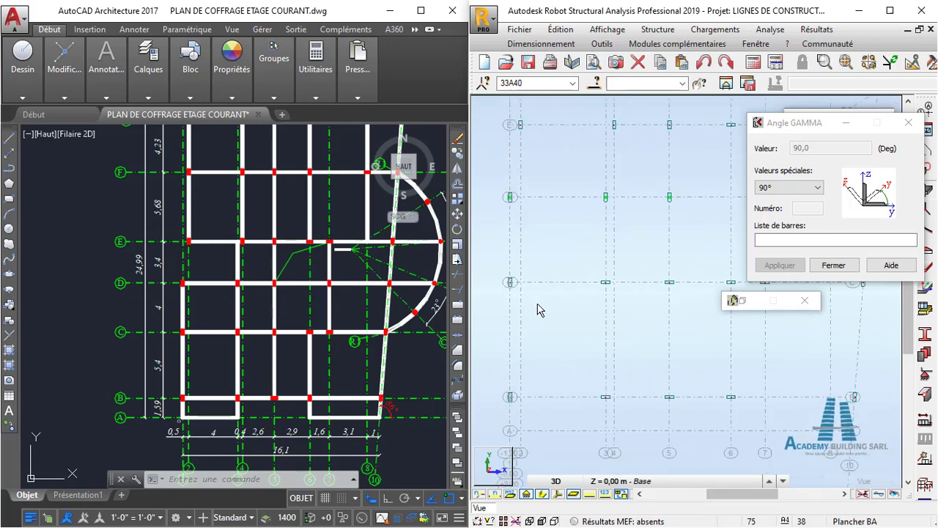
left_click(798, 236)
left_click_drag(497, 255, 717, 300)
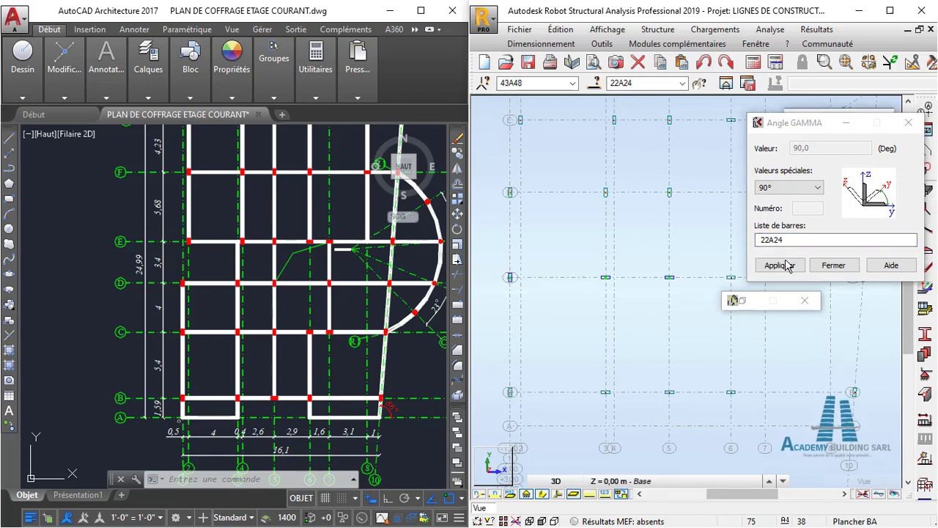
left_click(780, 266)
- Apply a Gamma angle of 90° to the axis B columns at axes 1 and 3, then clear the selection
scroll(642, 339, "down", 2)
middle_click_drag(643, 341, 626, 321)
scroll(625, 323, "up", 1)
middle_click_drag(720, 243, 680, 227)
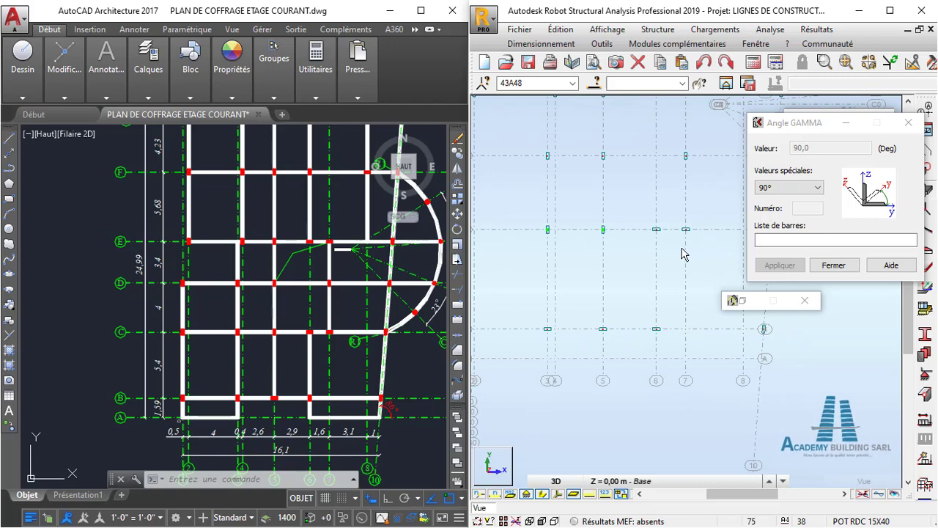
scroll(682, 254, "down", 1)
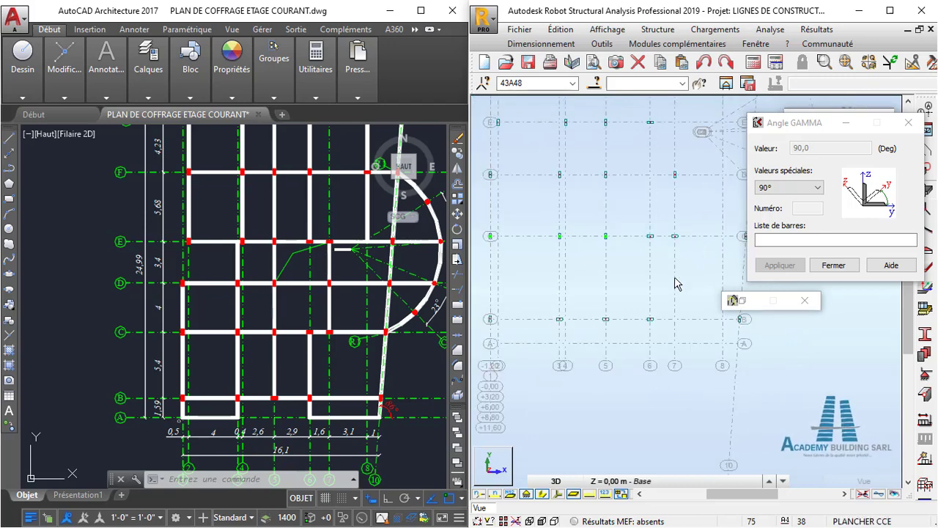
middle_click_drag(637, 295, 657, 264)
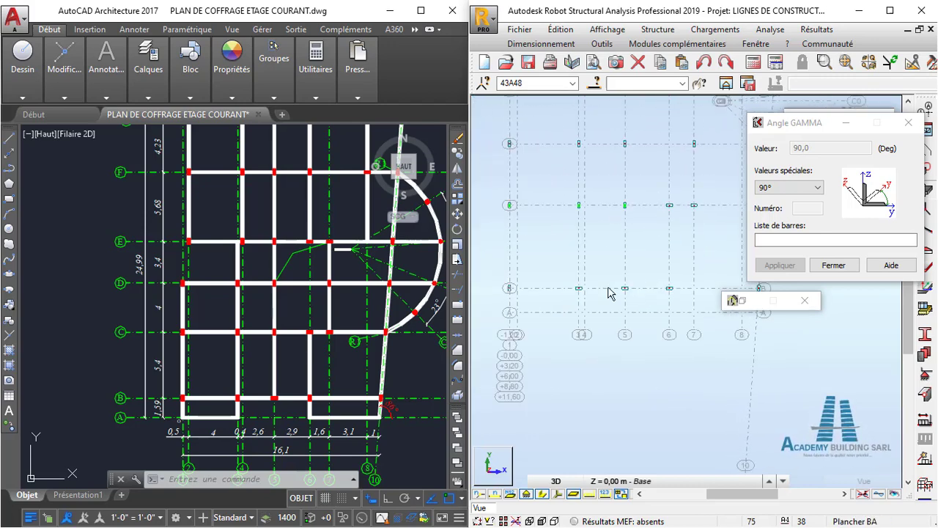
middle_click_drag(608, 288, 609, 273)
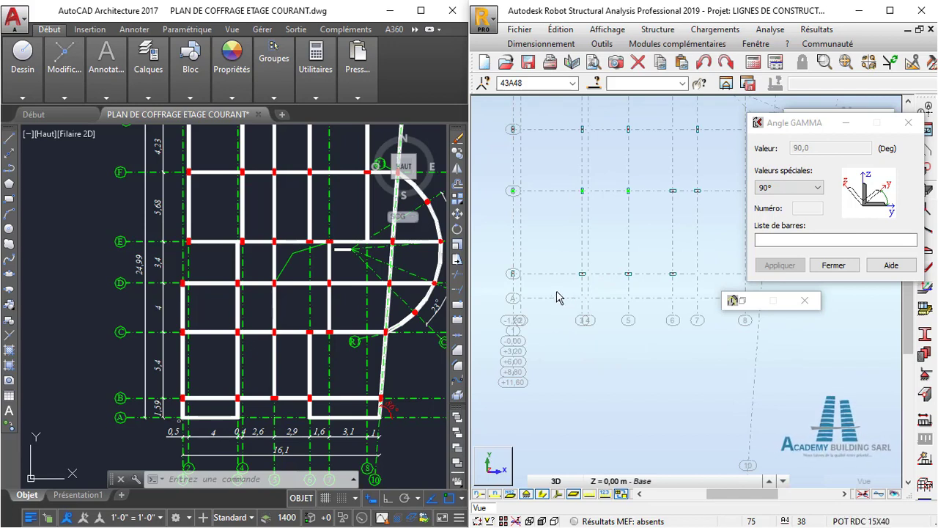
left_click(755, 242)
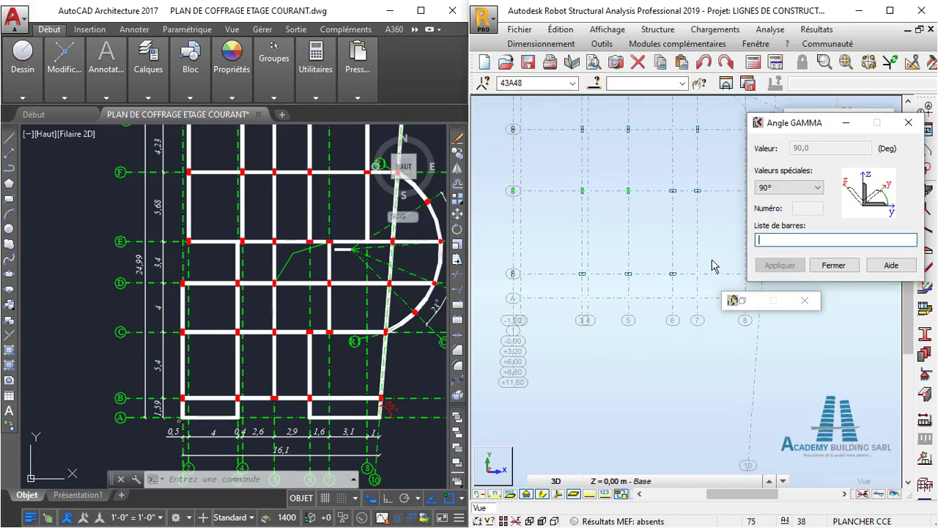
left_click_drag(503, 255, 594, 295)
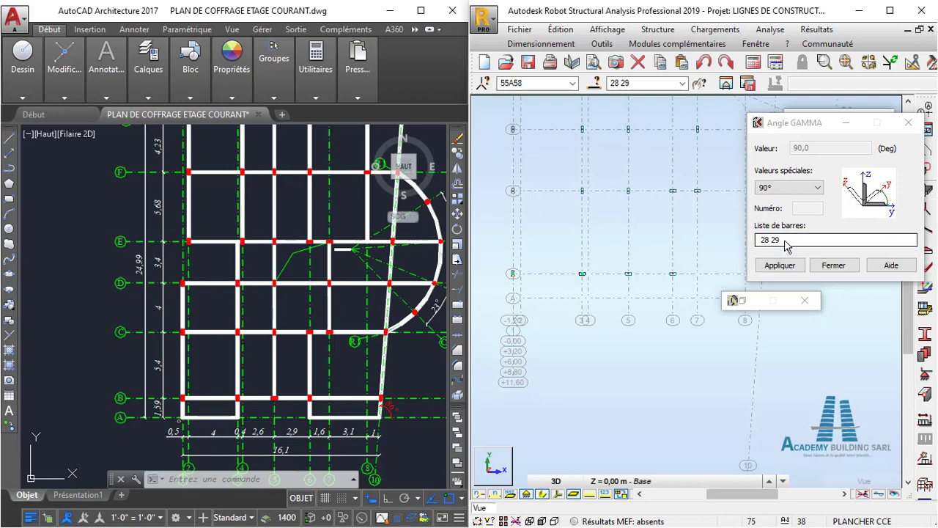
left_click(780, 266)
left_click(618, 326)
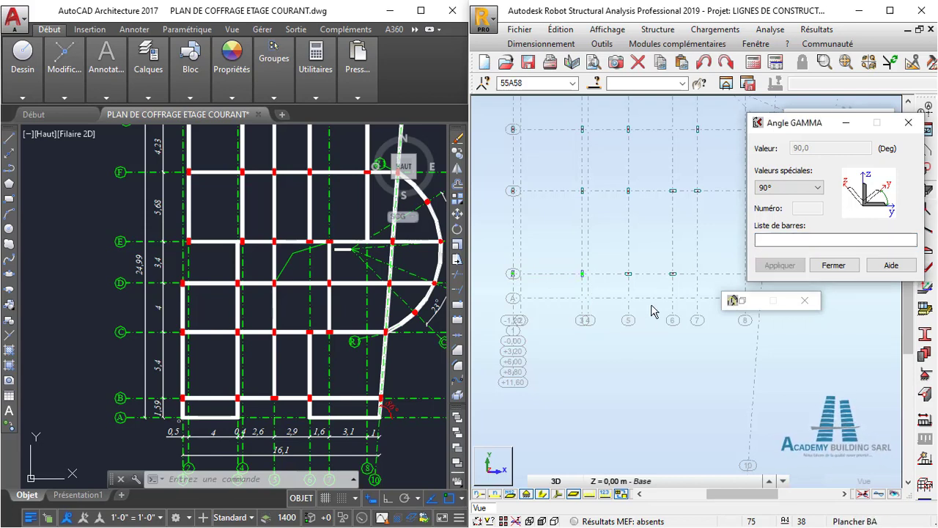
- Apply a Gamma angle of 90° to the axis B column at axis 6
scroll(669, 290, "up", 1)
middle_click_drag(682, 284, 662, 289)
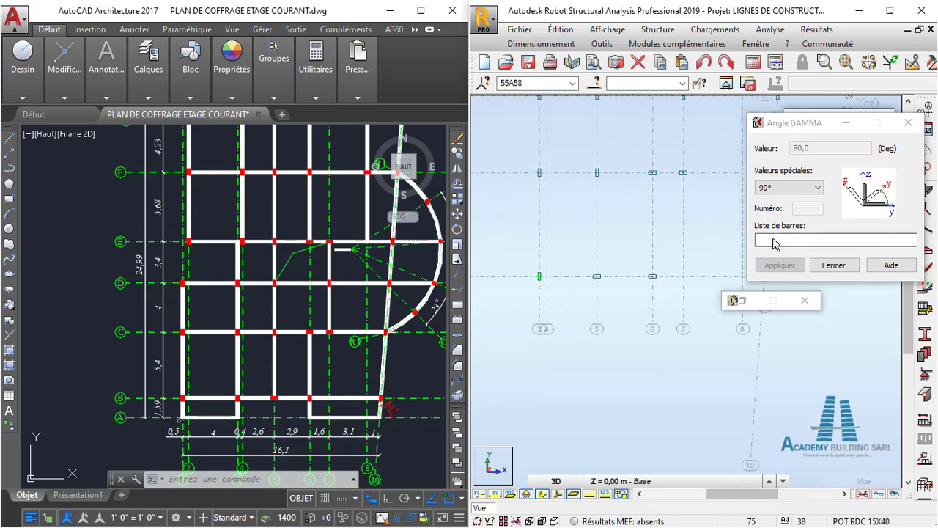
left_click(666, 298)
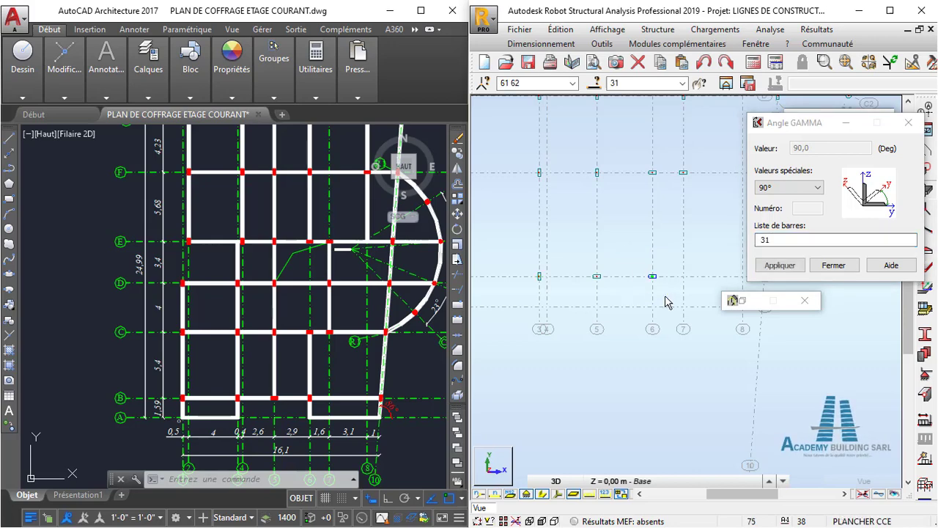
left_click(780, 264)
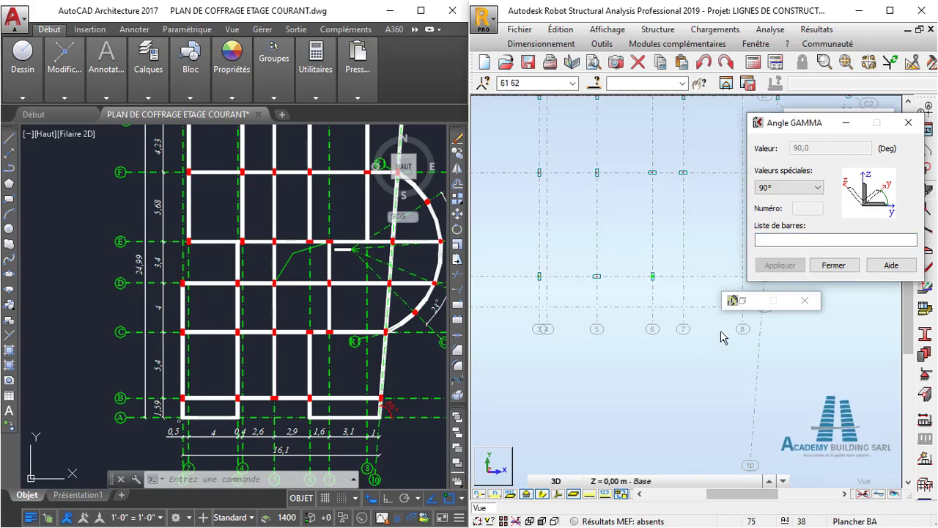
- Check the Robot columns along axes B to F against the AutoCAD plan, especially axis E around axes 6 and 7
scroll(680, 325, "down", 4)
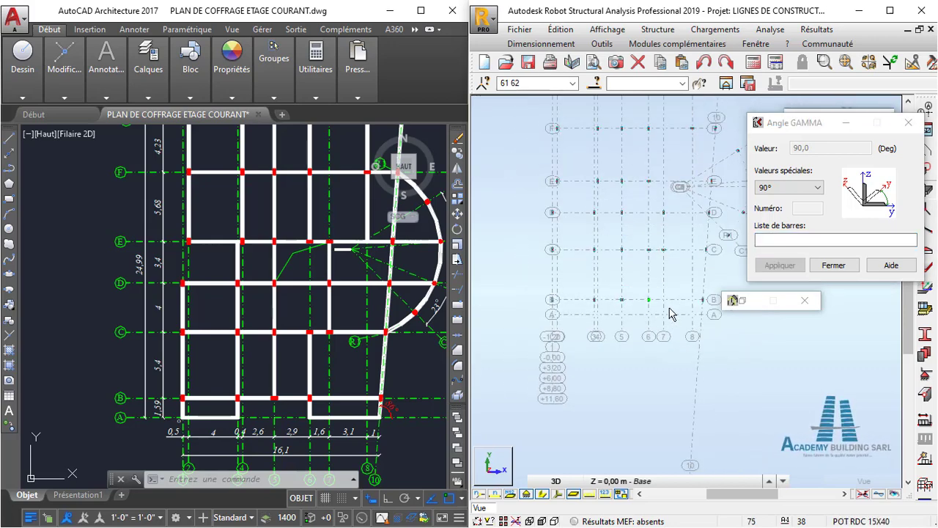
scroll(645, 287, "up", 2)
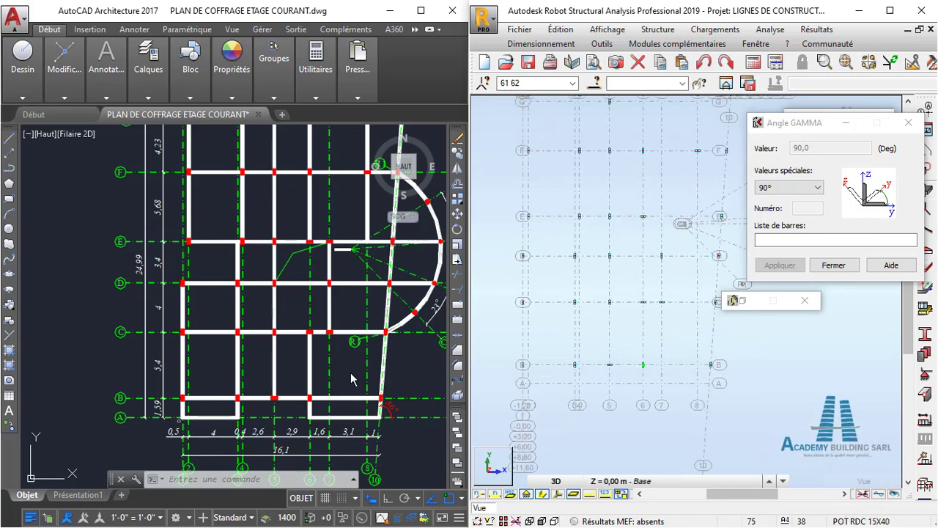
middle_click_drag(622, 292, 623, 346)
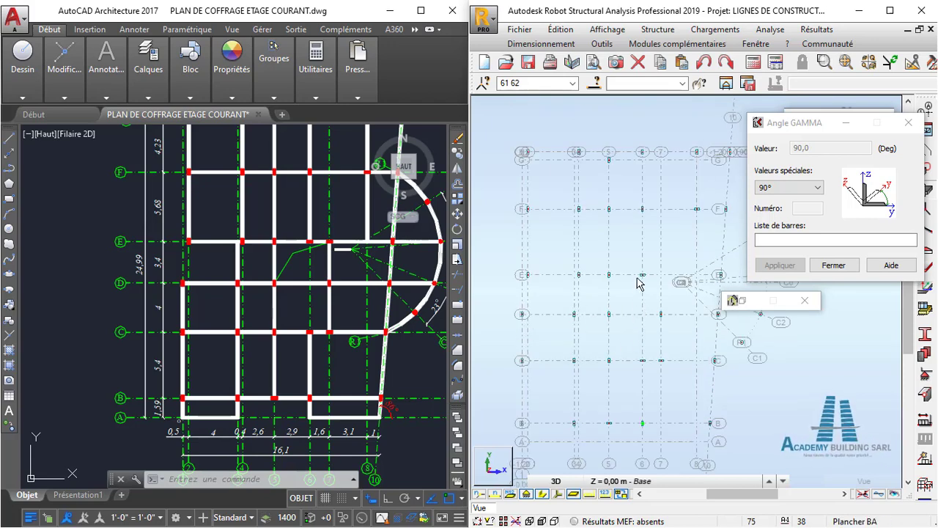
middle_click_drag(638, 284, 634, 331)
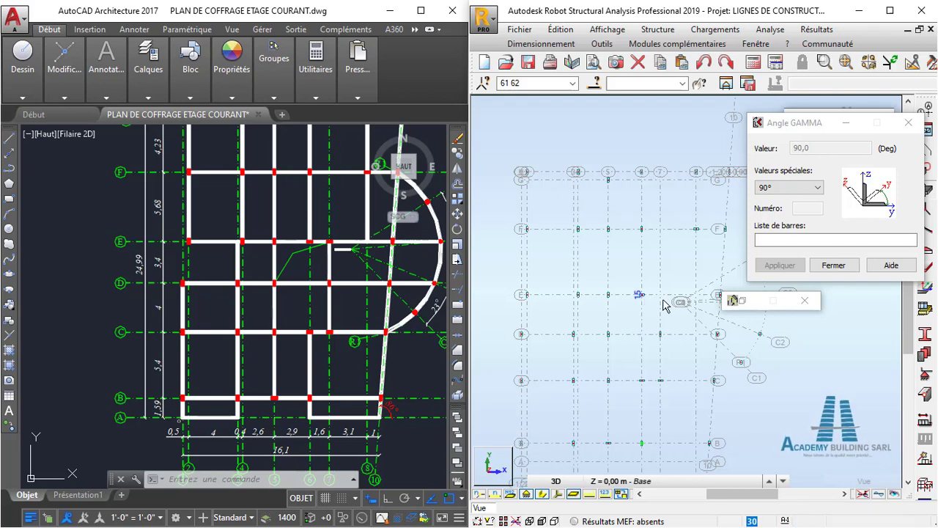
scroll(662, 301, "up", 3)
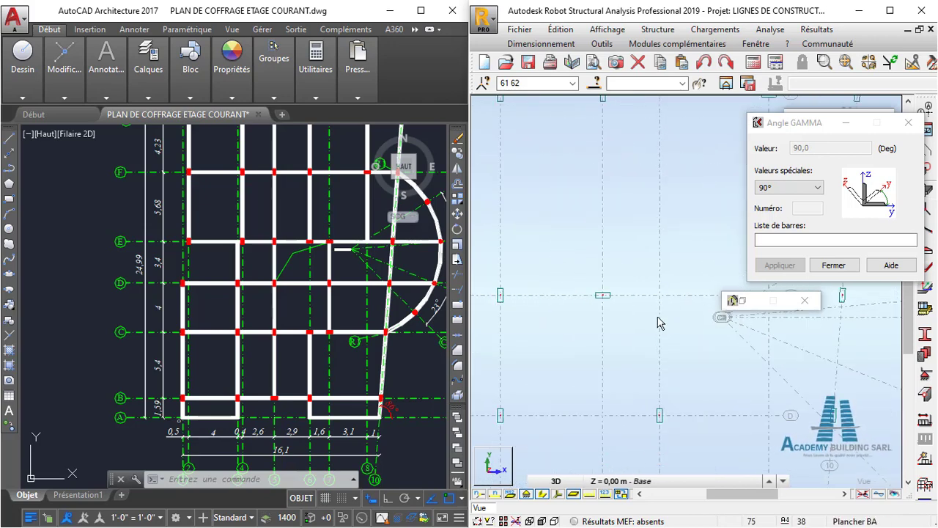
middle_click_drag(658, 318, 654, 304)
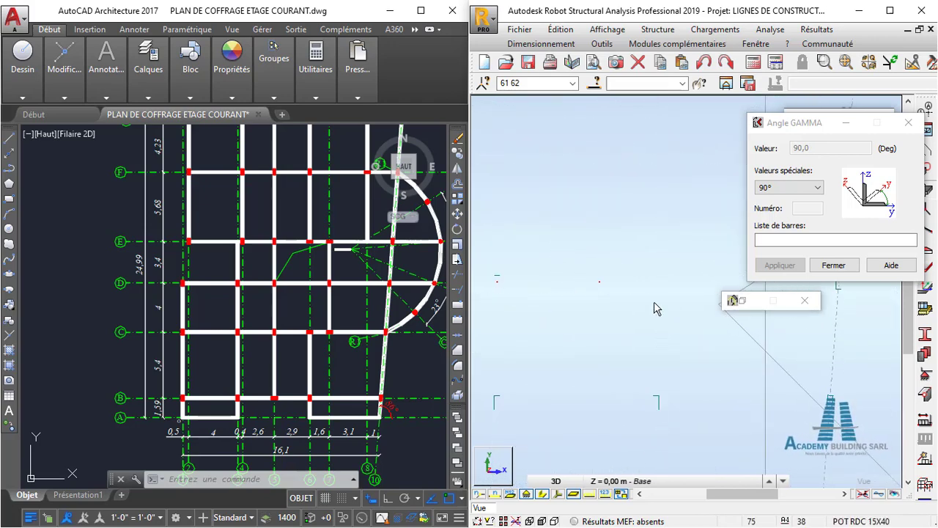
left_click(607, 289)
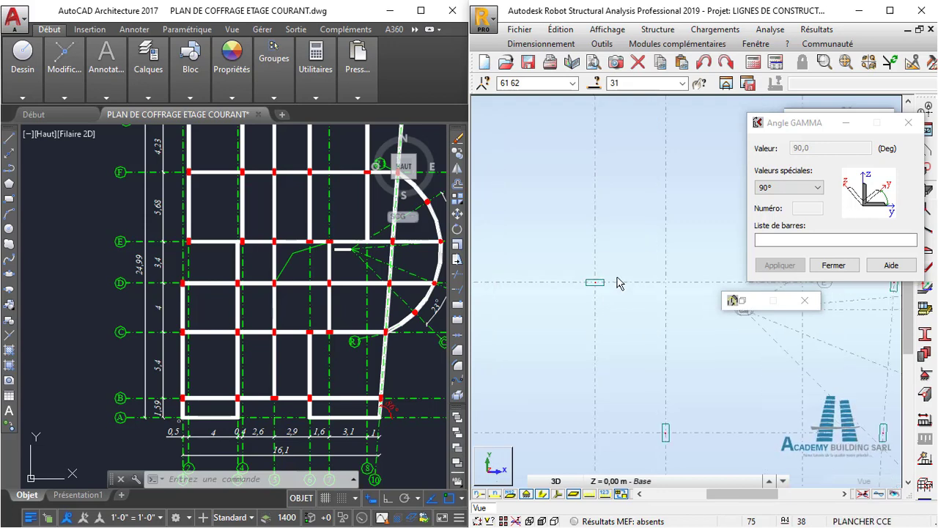
- End the Gamma angle assignment and place a POT RDC 15X40 column, 3.20 m high, at the intersection of axes E and 7
left_click(908, 123)
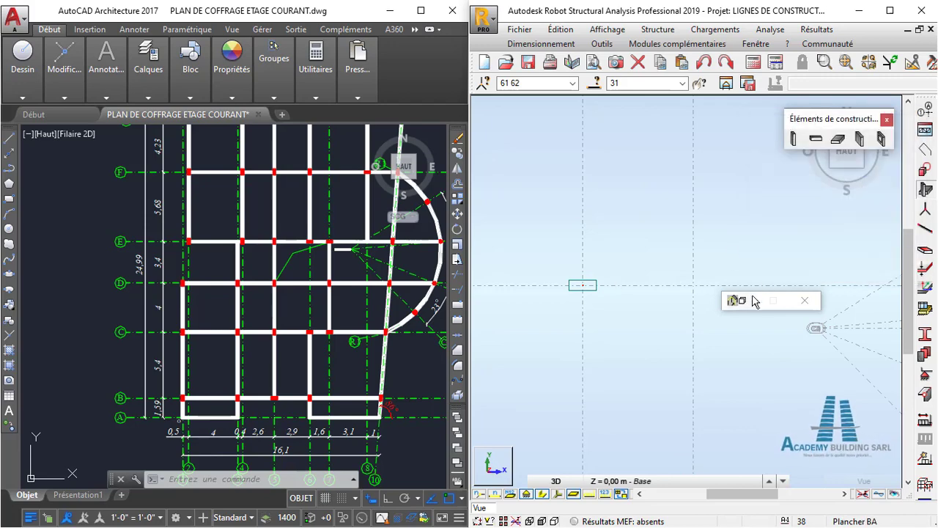
left_click(794, 139)
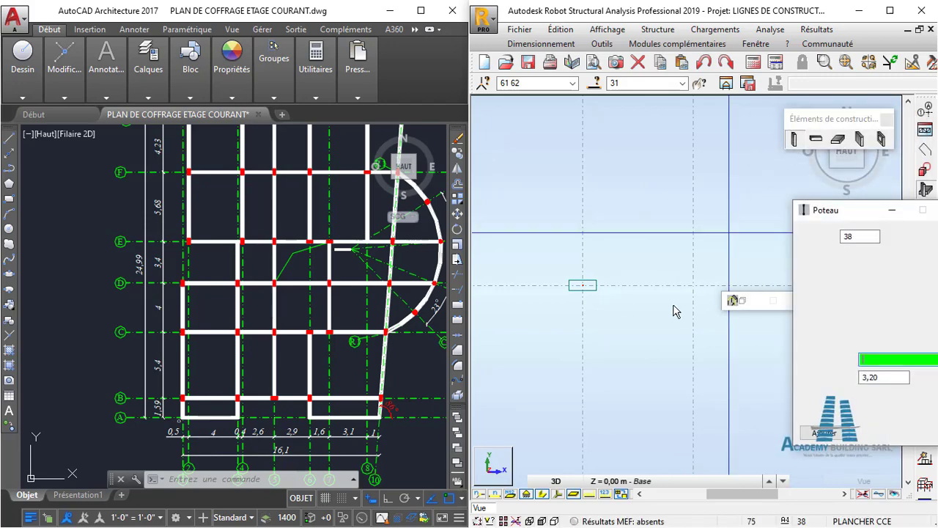
scroll(658, 310, "down", 1)
middle_click_drag(658, 309, 624, 261)
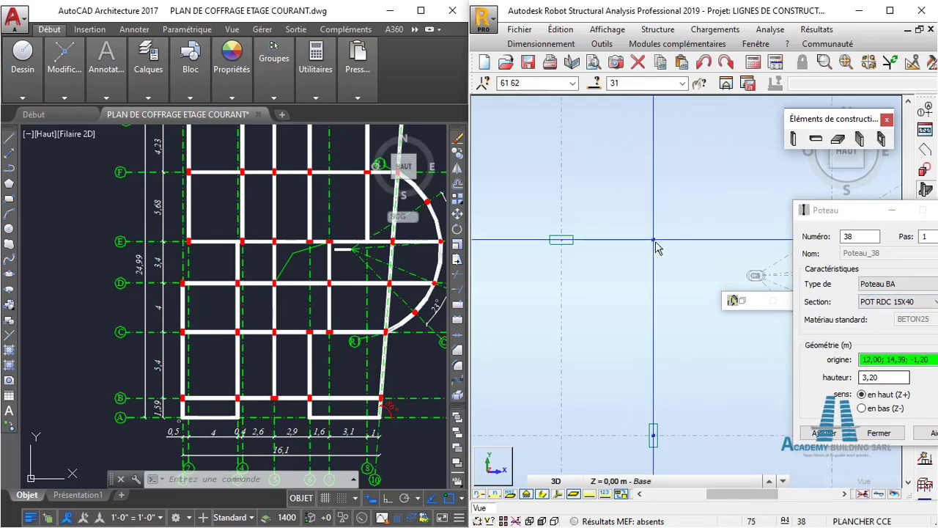
left_click(657, 247)
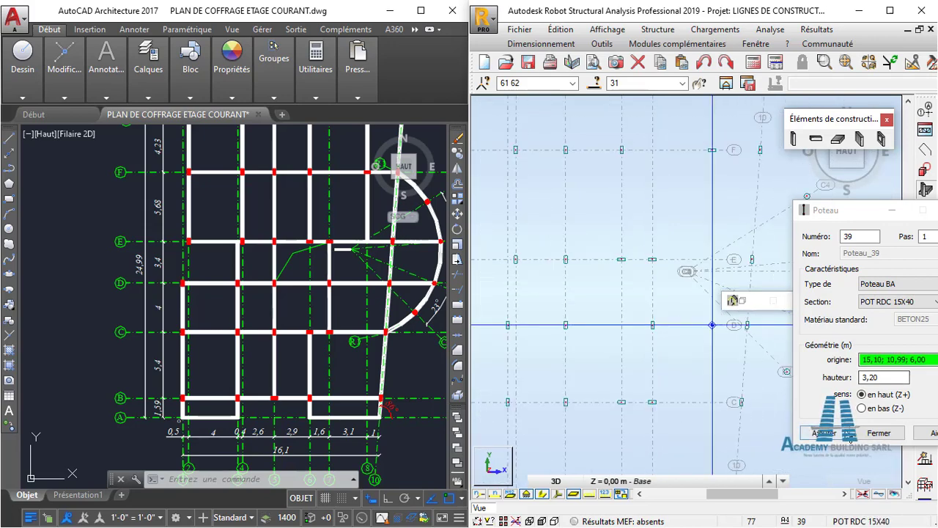
left_click(878, 433)
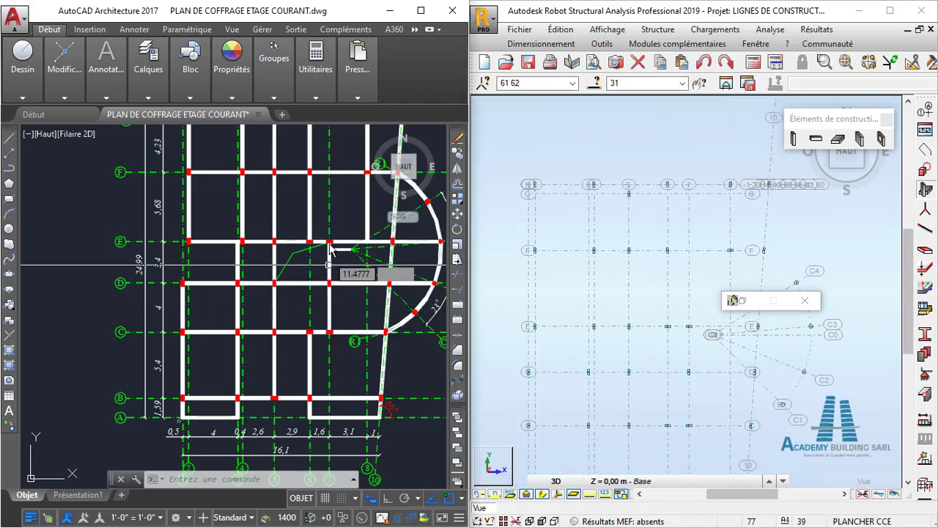
- Check the Robot column layout against the AutoCAD plan's axes C to H, and close the minimised dialog over the model view
middle_click_drag(335, 257, 304, 337)
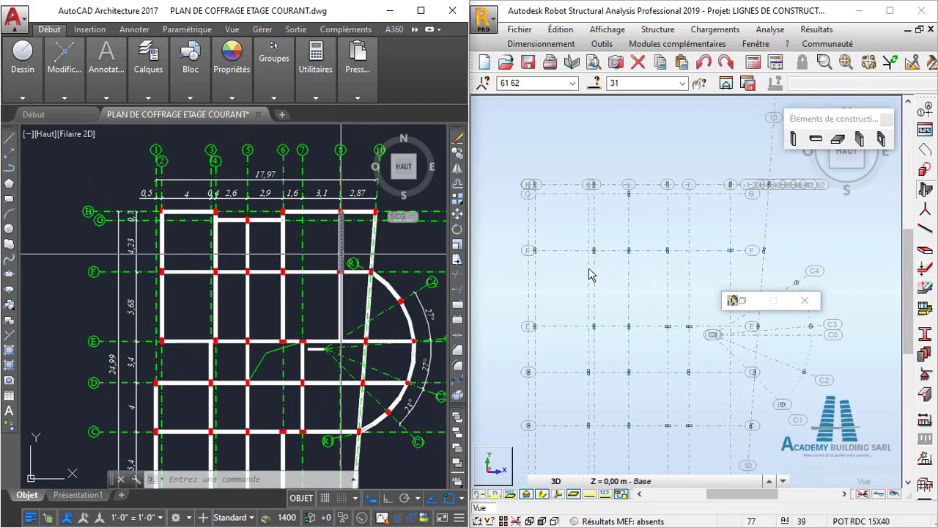
scroll(589, 274, "down", 1)
middle_click_drag(589, 274, 599, 195)
scroll(592, 241, "down", 1)
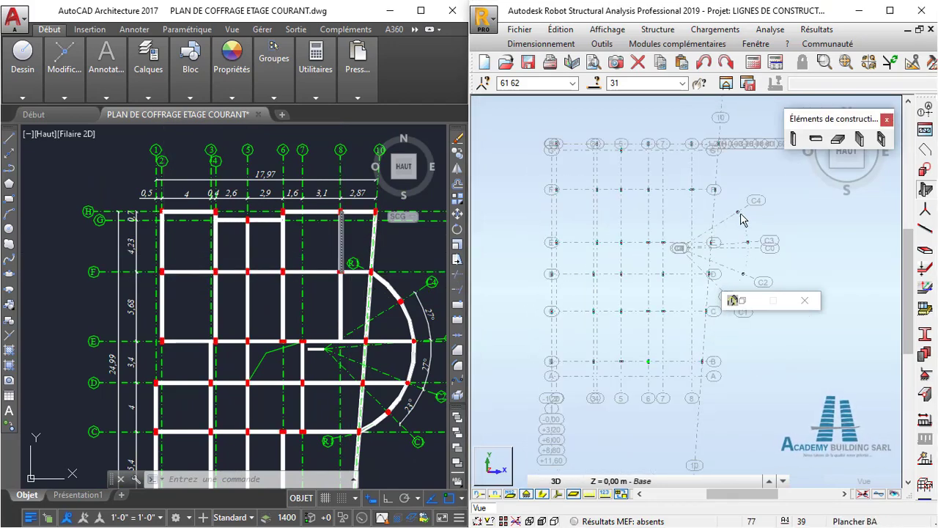
scroll(675, 294, "down", 1)
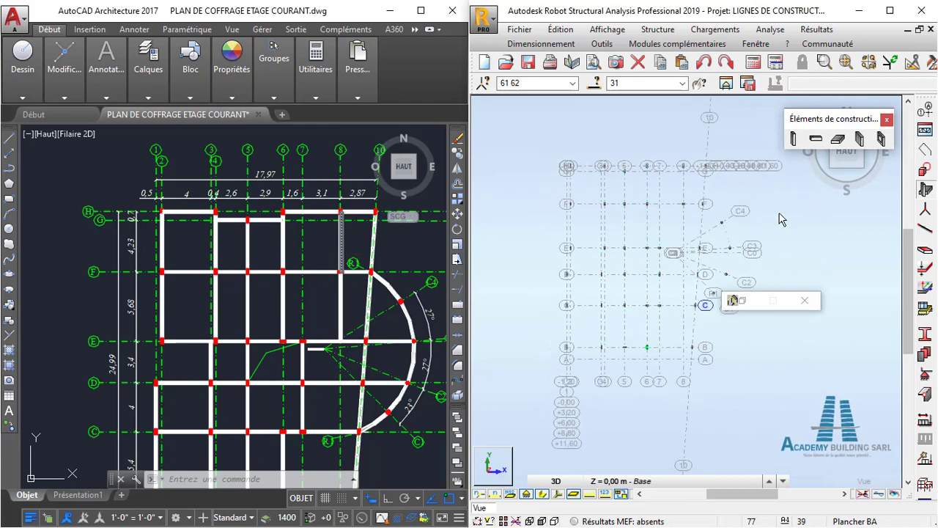
left_click(804, 300)
- Show the Robot structure in a 3D view, return to selection mode and clear the column selection
scroll(804, 230, "down", 1)
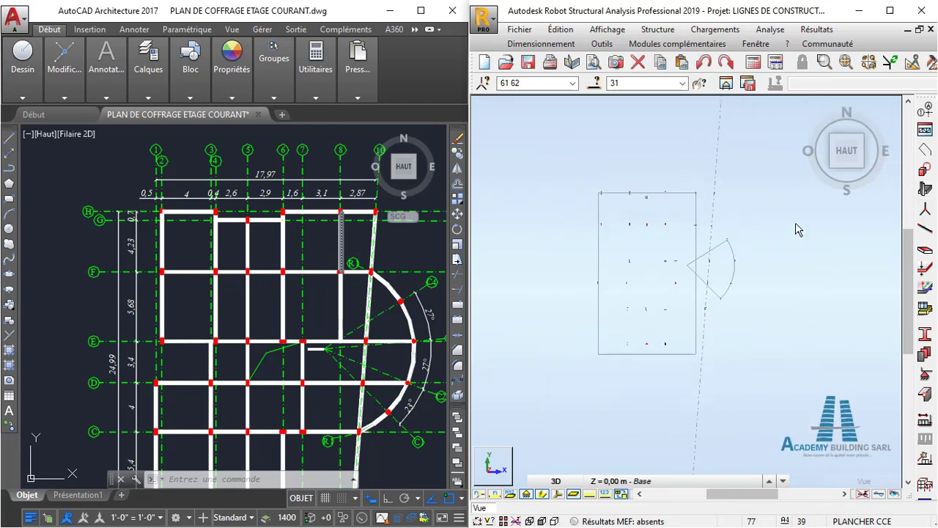
left_click(805, 107)
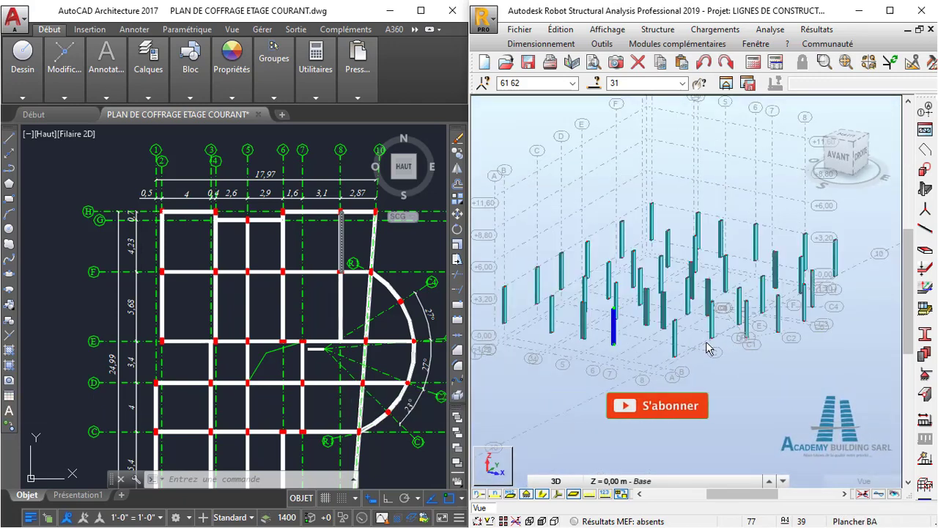
scroll(708, 344, "up", 1)
right_click(653, 396)
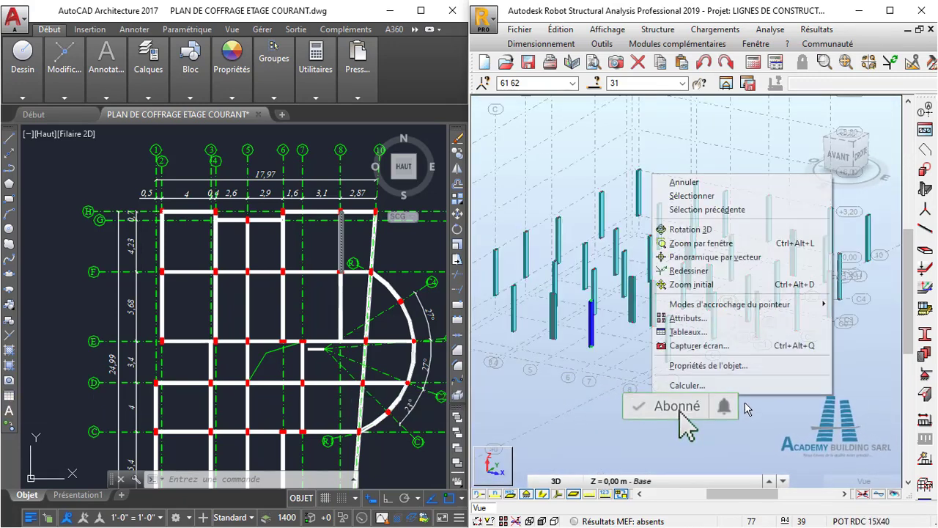
left_click(726, 197)
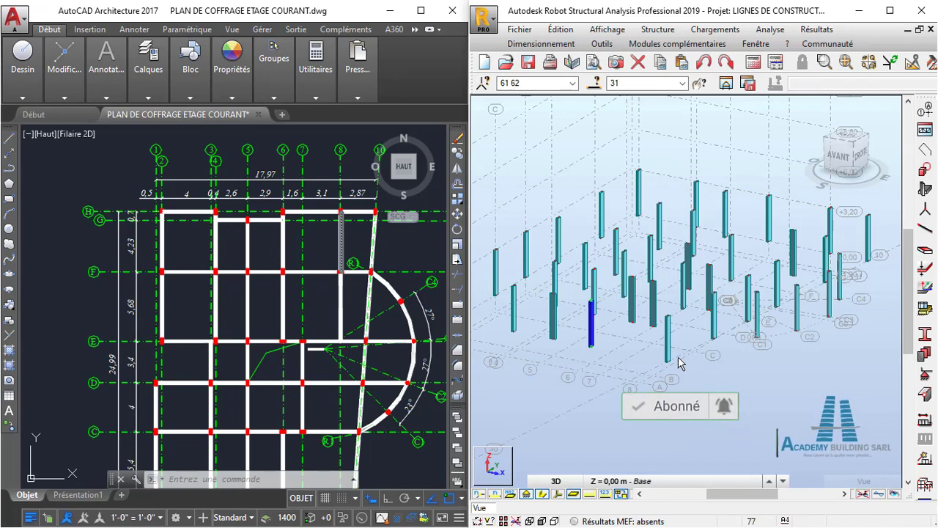
middle_click_drag(678, 356, 777, 361, "shift")
left_click(763, 368)
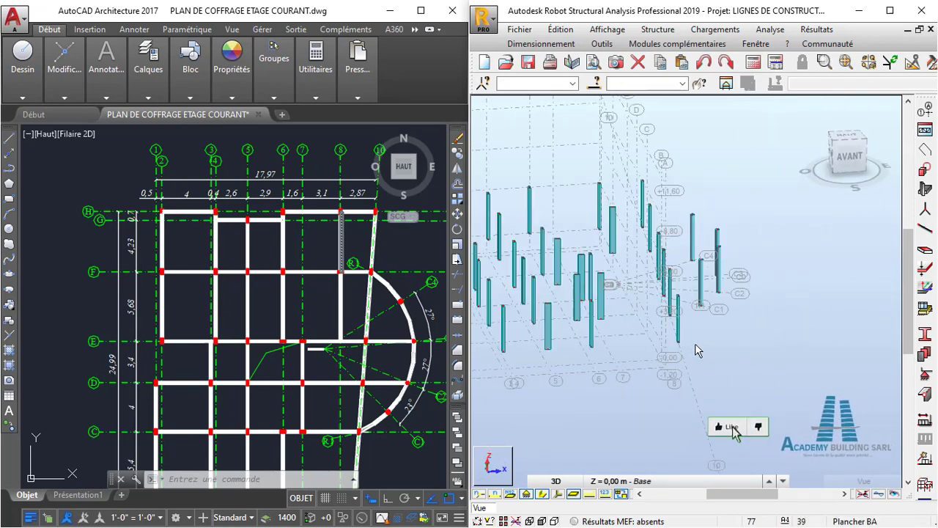
- Examine the ground-floor columns in Robot from several 3D angles and compare their positions and orientations with the whole AutoCAD formwork plan
middle_click_drag(632, 344, 706, 335)
scroll(704, 336, "up", 3)
middle_click_drag(666, 282, 726, 381, "shift")
scroll(688, 348, "down", 3)
scroll(415, 373, "down", 2)
left_click(415, 371)
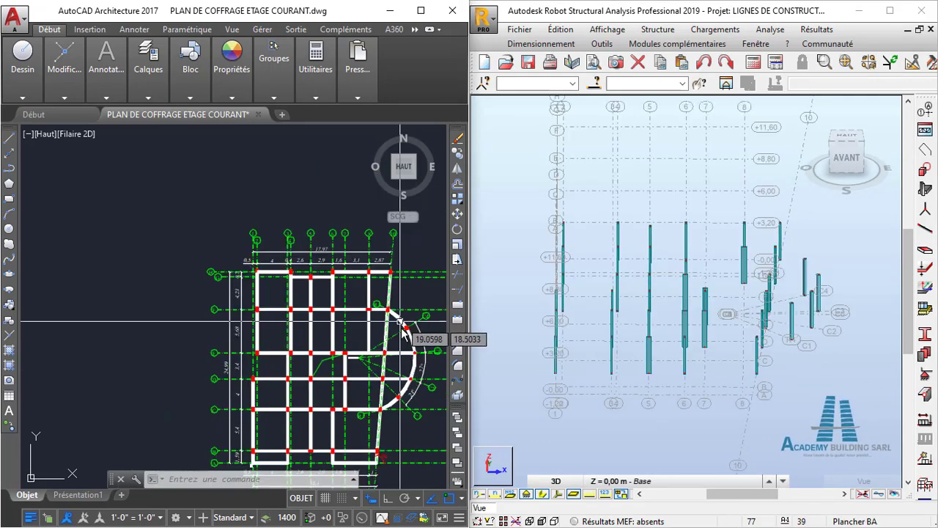
middle_click_drag(392, 370, 377, 308)
middle_click_drag(705, 357, 766, 356, "shift")
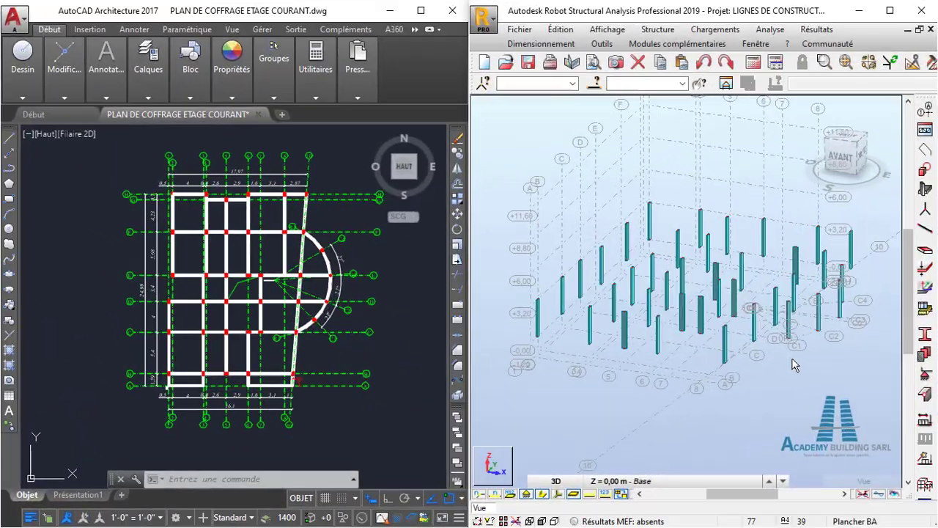